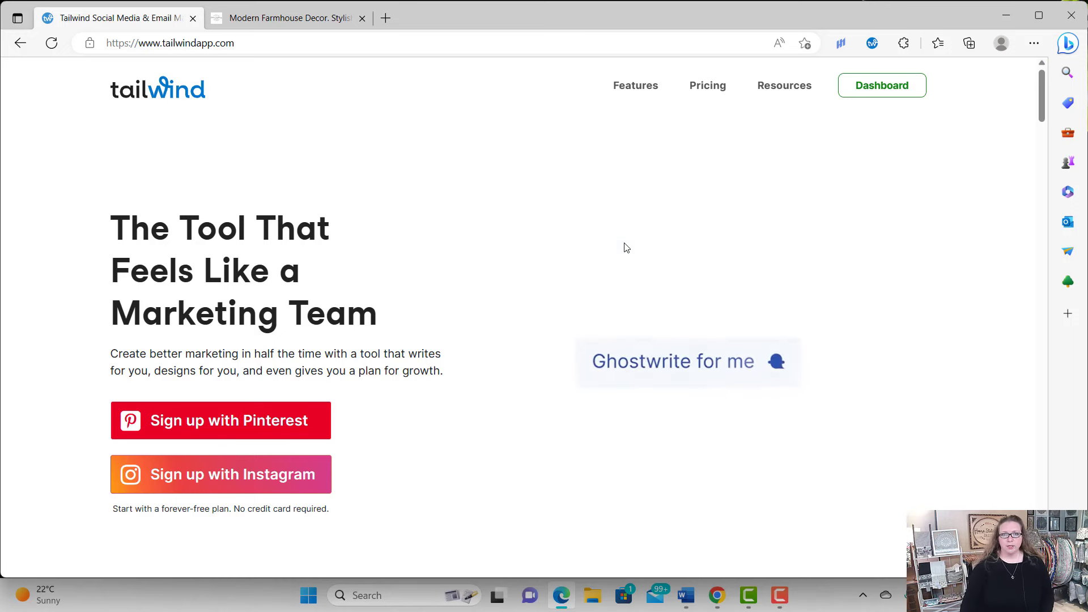
# Open the Tailwind dashboard and go to the Create page, ready to add a site photo URL
pyautogui.click(887, 90)
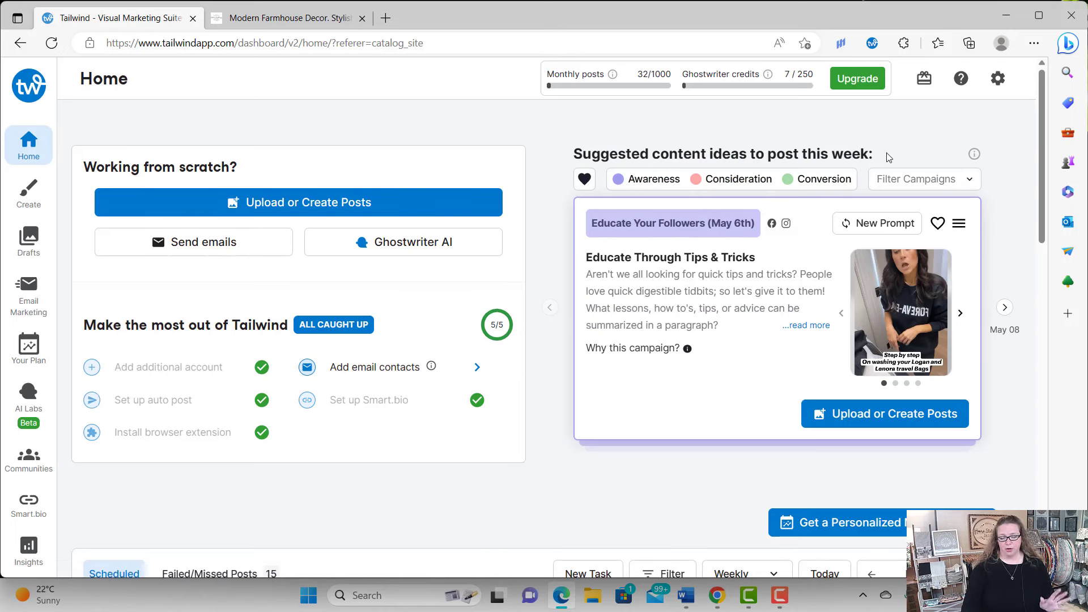
pyautogui.moveTo(626, 192)
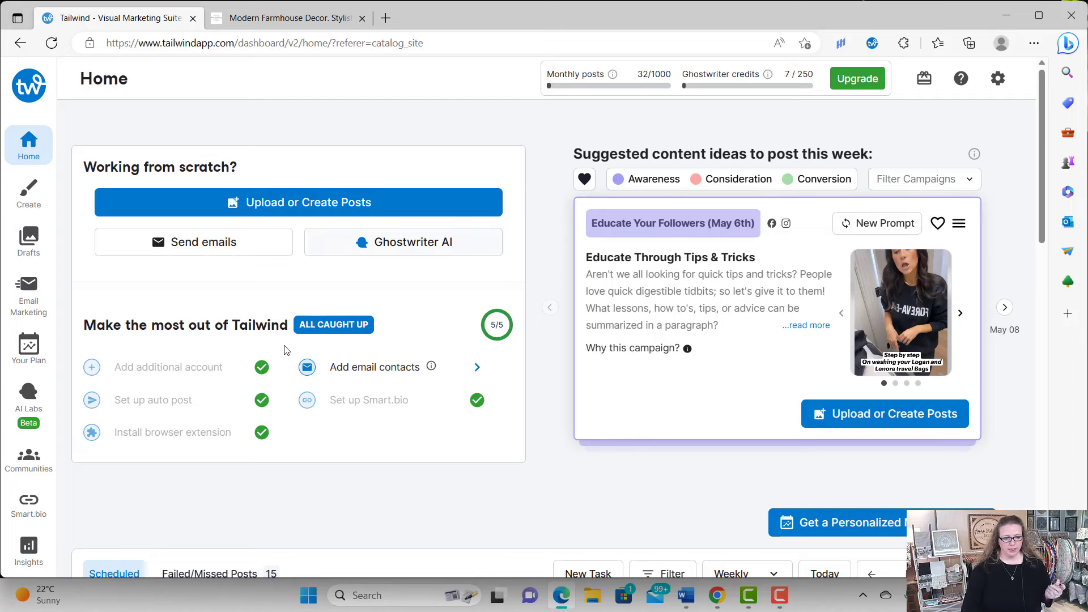
pyautogui.click(27, 196)
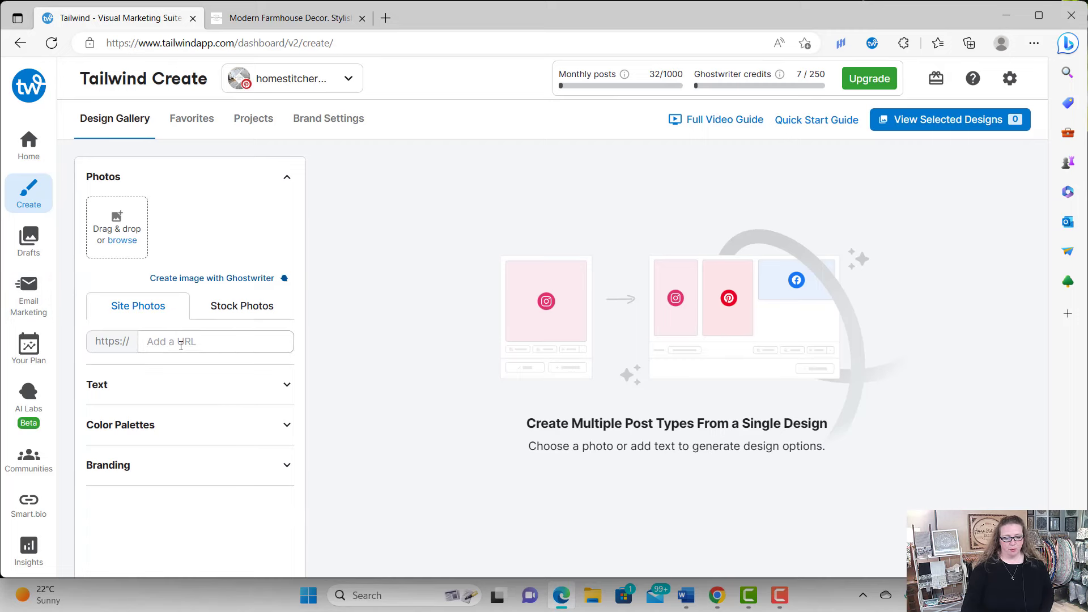
pyautogui.click(180, 345)
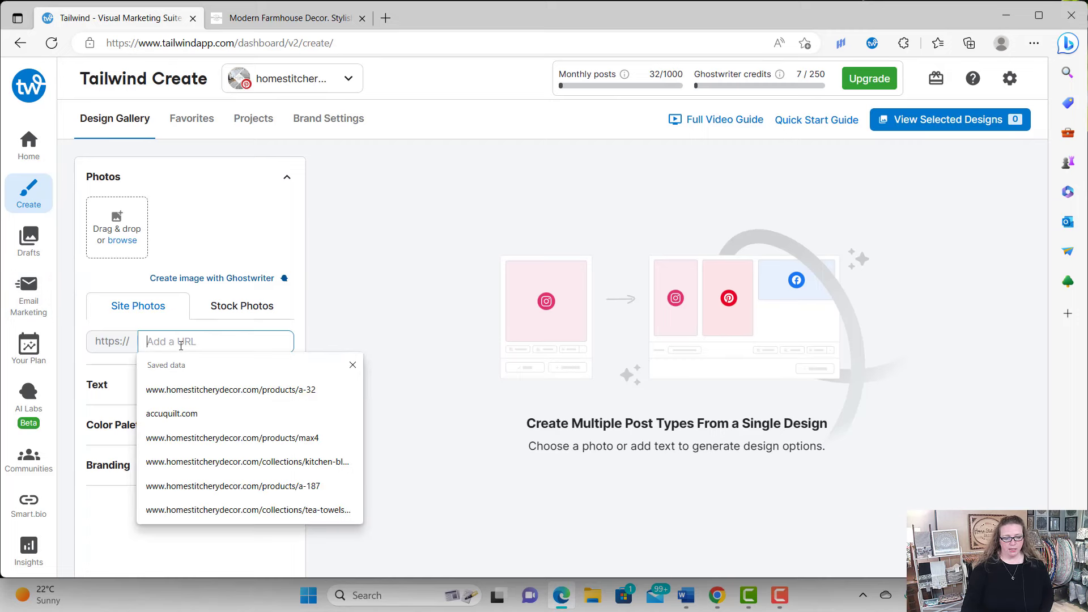
# Switch to the Home Stitchery Decor site, open the Kitchen Blossoms collection and look through its products
pyautogui.click(323, 27)
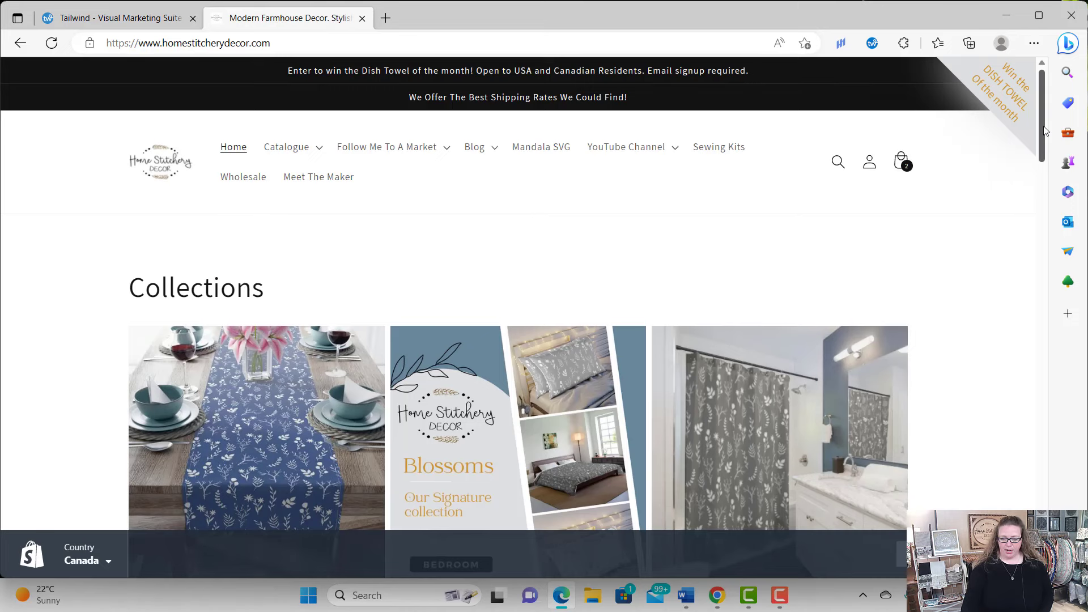
pyautogui.moveTo(1044, 131); pyautogui.dragTo(1043, 154)
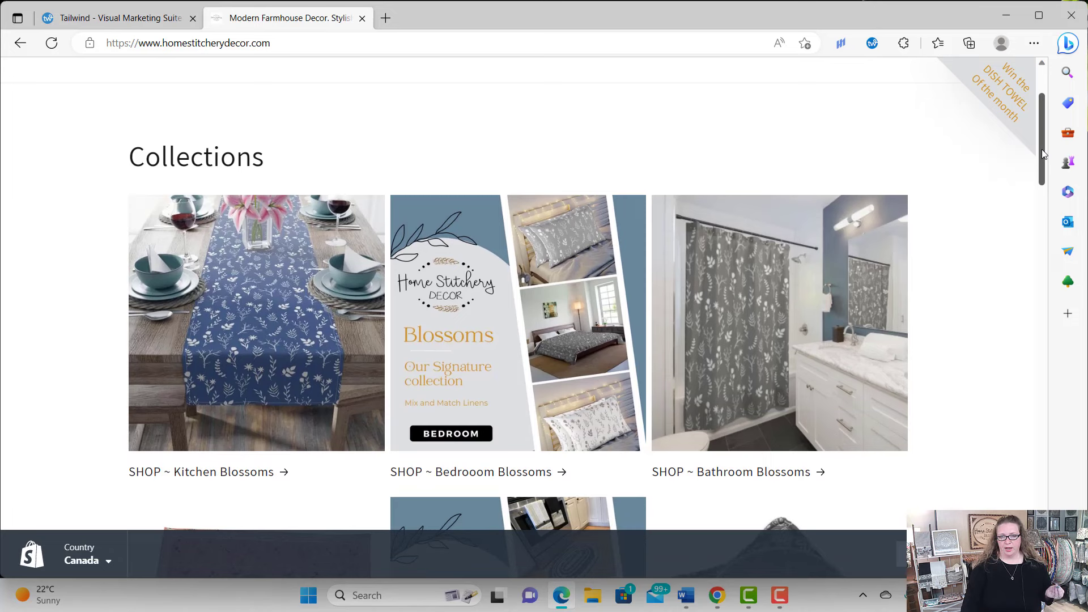
pyautogui.moveTo(1042, 154); pyautogui.dragTo(1042, 168)
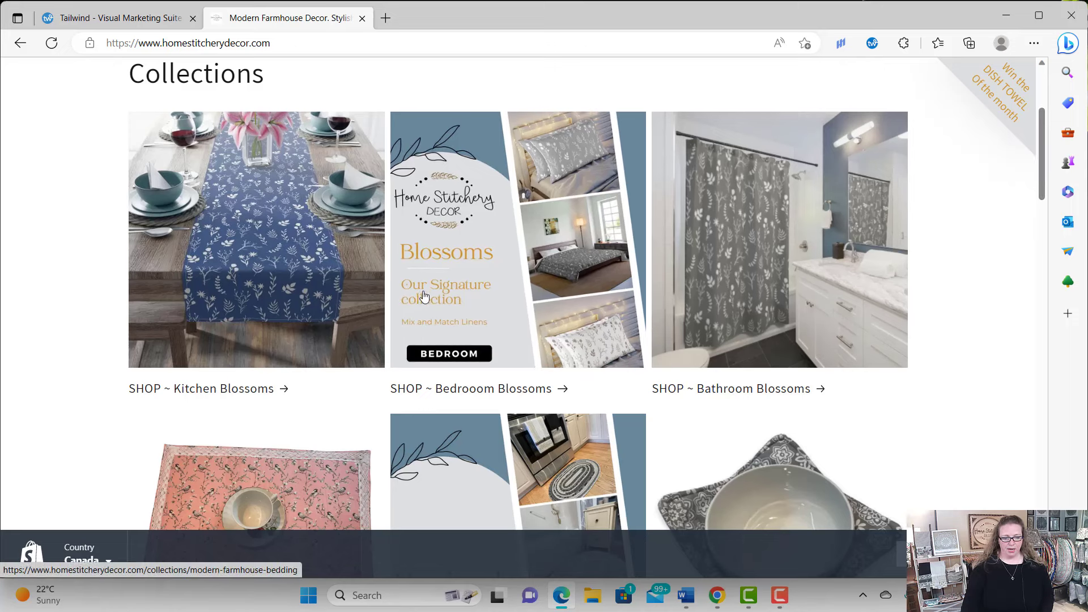
pyautogui.click(253, 294)
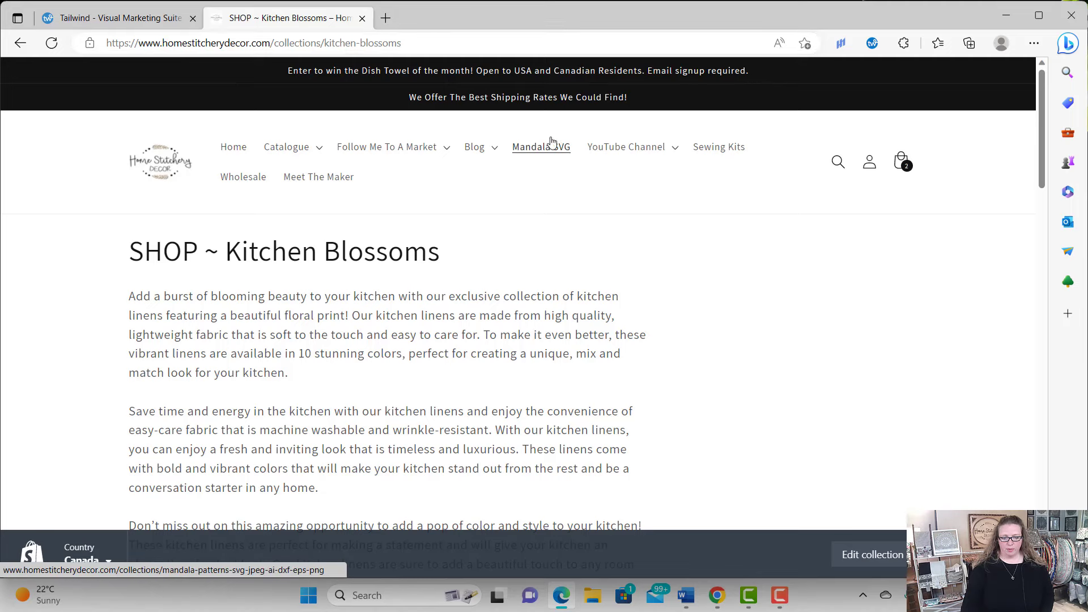
pyautogui.moveTo(1045, 105); pyautogui.dragTo(1035, 243)
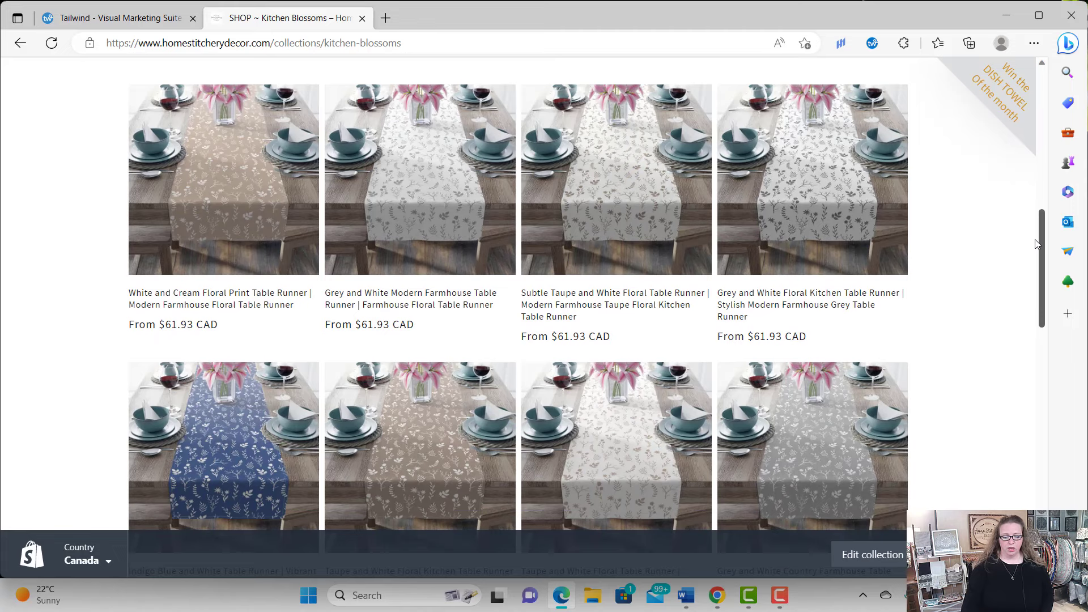
pyautogui.moveTo(1035, 243); pyautogui.dragTo(1031, 95)
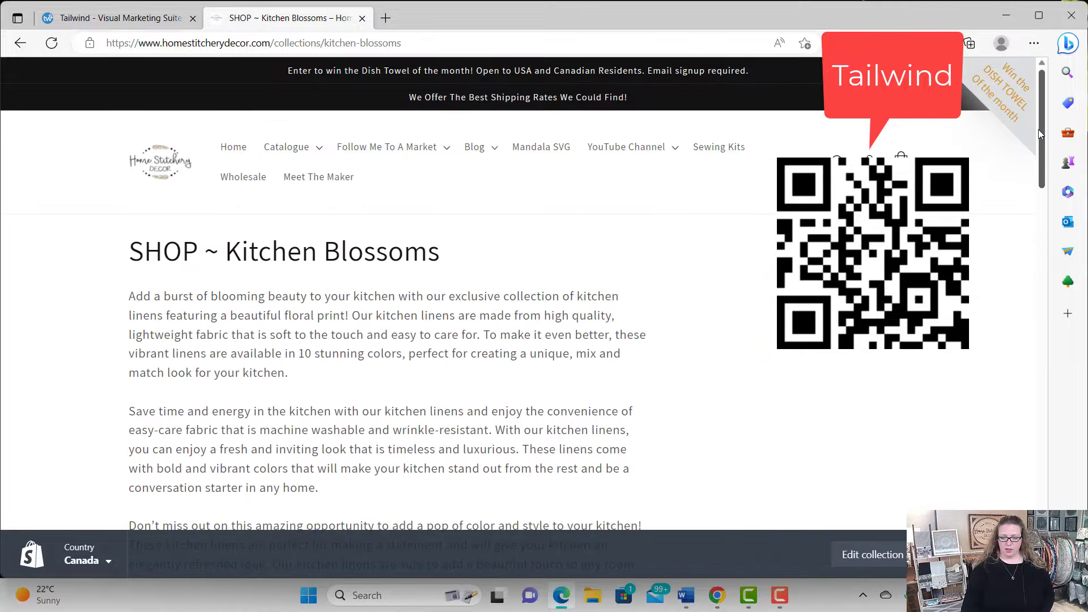
pyautogui.moveTo(1038, 130); pyautogui.dragTo(1037, 159)
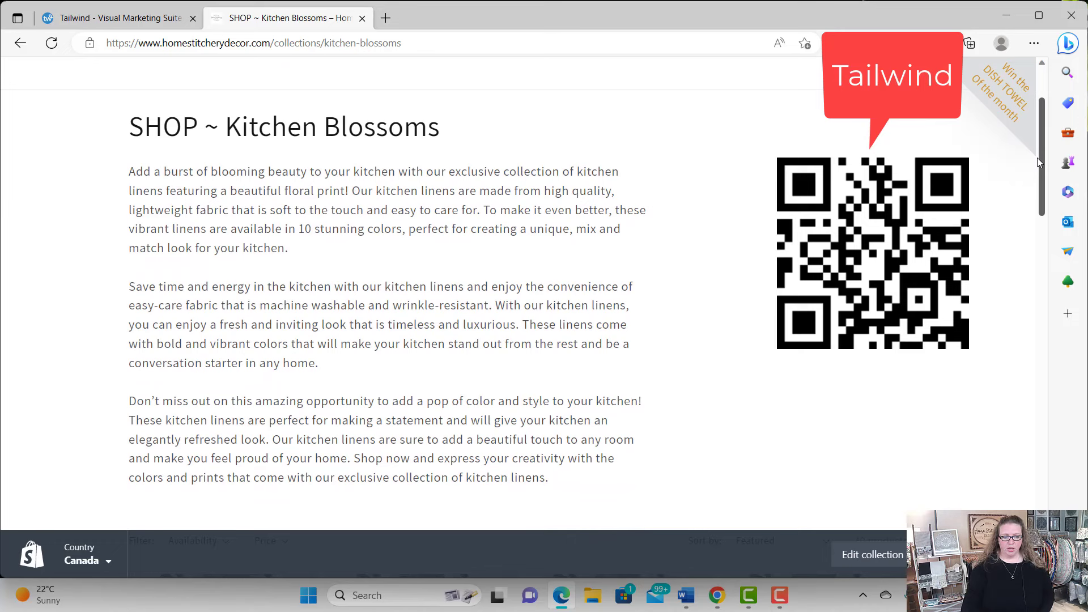
# Copy the Kitchen Blossoms collection's web address and paste it as the site photo URL in Tailwind Create
pyautogui.click(413, 45)
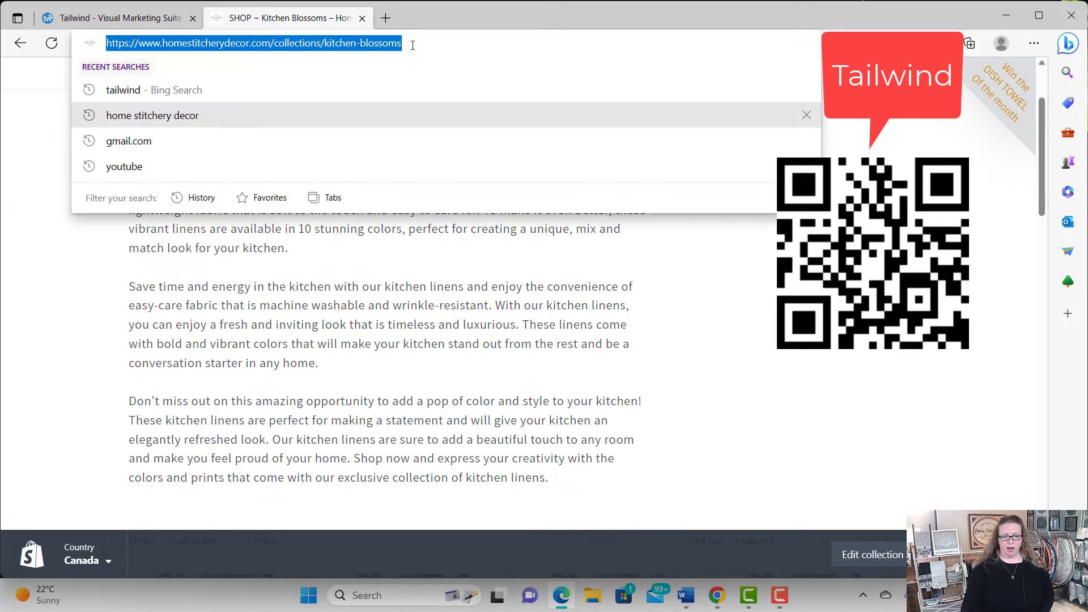
pyautogui.rightClick(352, 50)
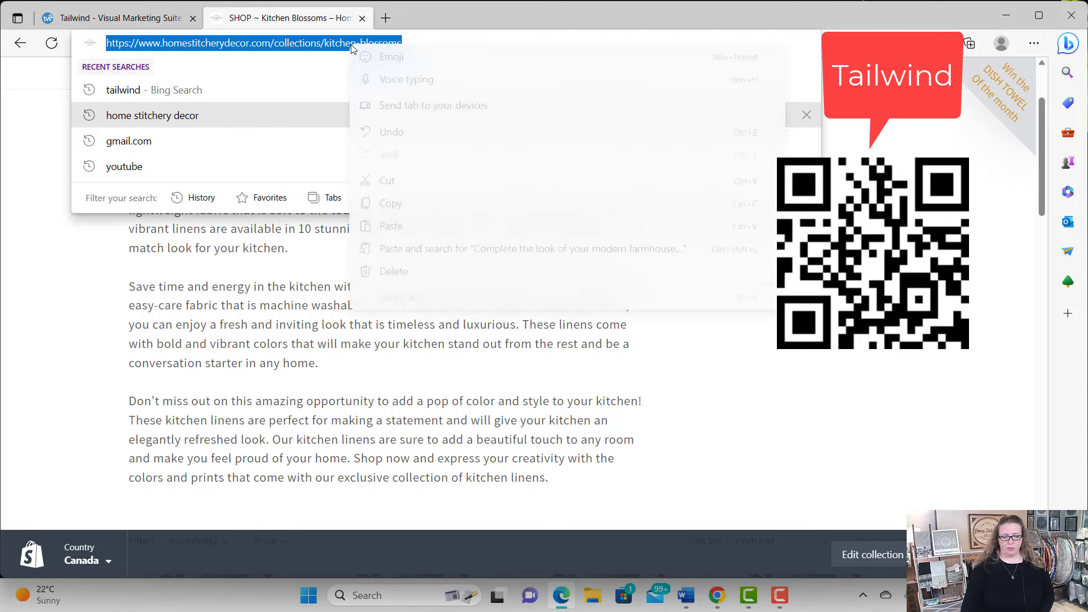
pyautogui.click(424, 201)
pyautogui.click(141, 20)
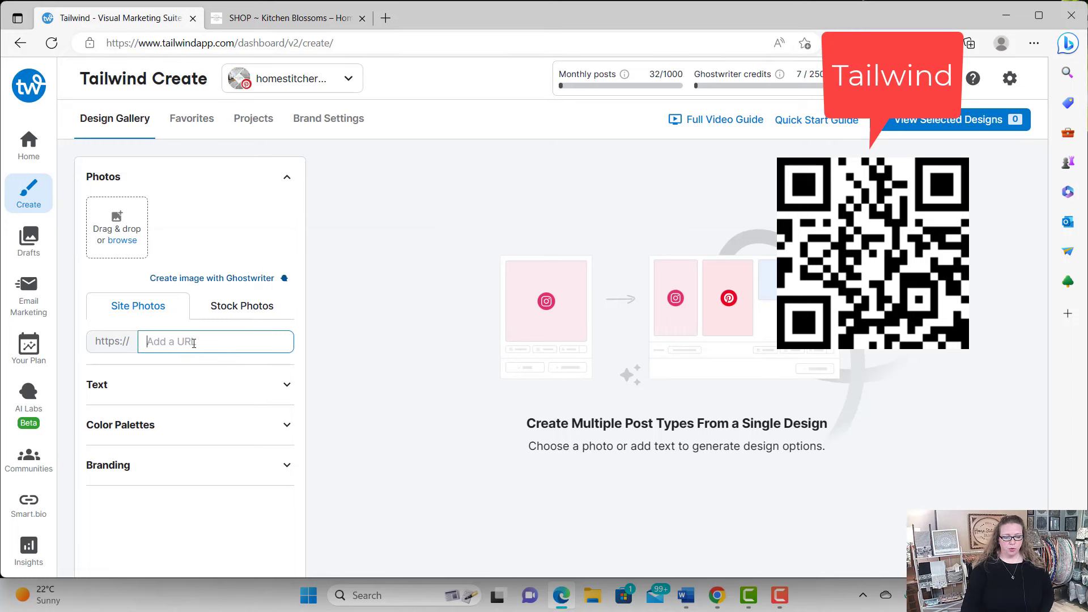
pyautogui.rightClick(193, 343)
pyautogui.click(239, 210)
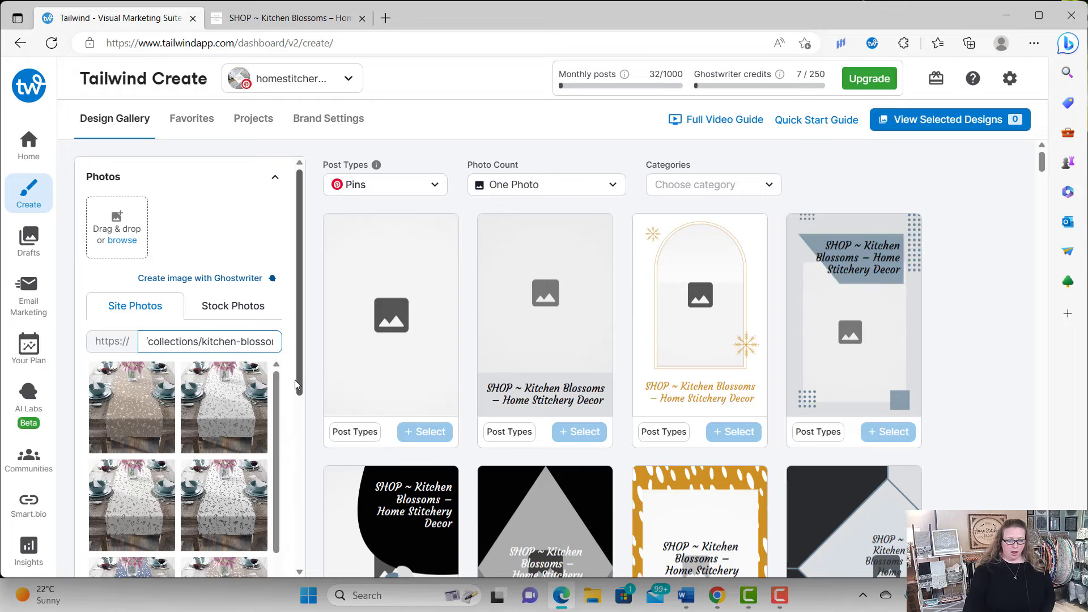
# Look through the imported site photos and set the gallery's photo count to Multiple Photos
pyautogui.moveTo(301, 371); pyautogui.dragTo(291, 471)
pyautogui.scroll(2, 292, 472)
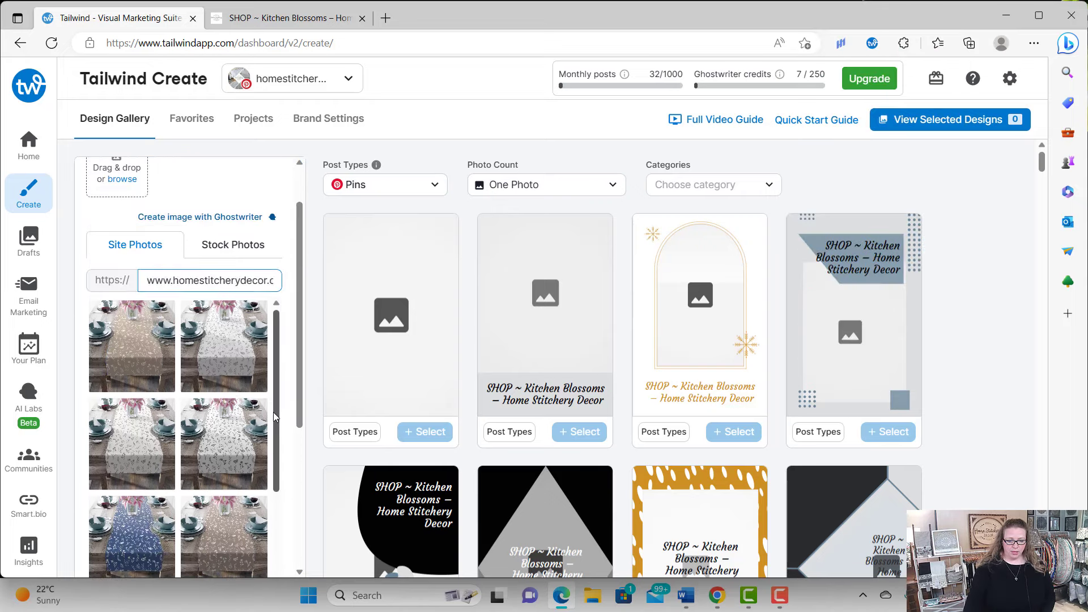
pyautogui.scroll(-2, 280, 504)
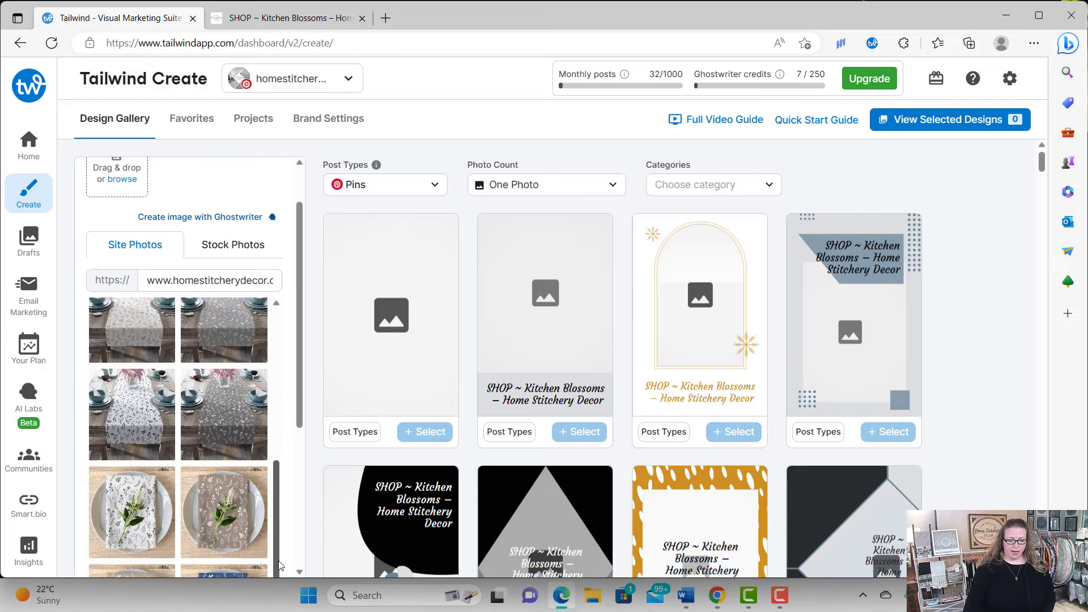
pyautogui.scroll(-2, 291, 450)
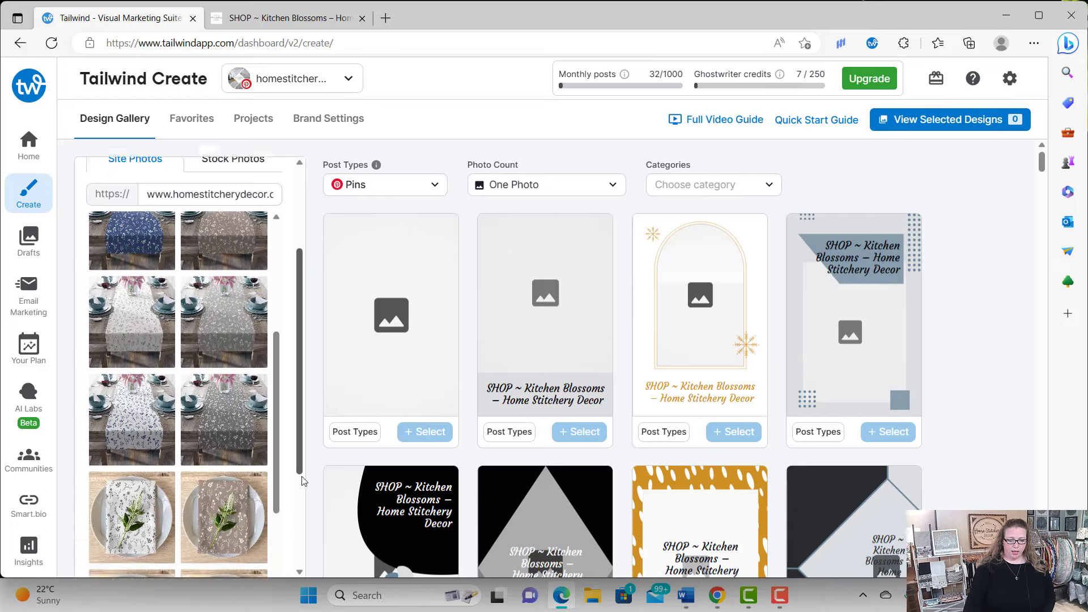
pyautogui.scroll(-3, 283, 468)
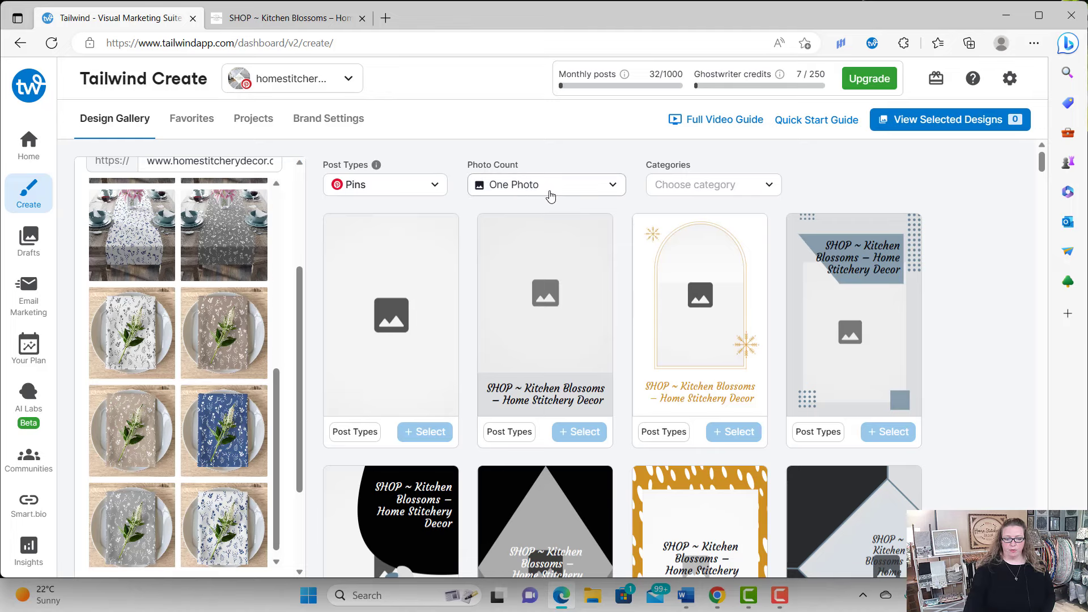
pyautogui.click(614, 191)
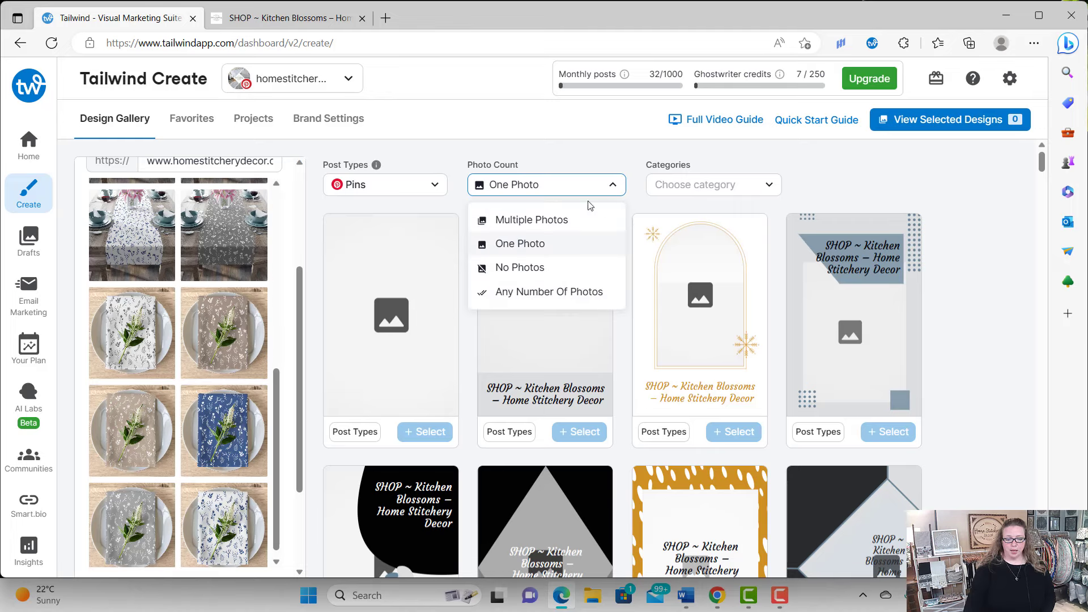
pyautogui.click(558, 226)
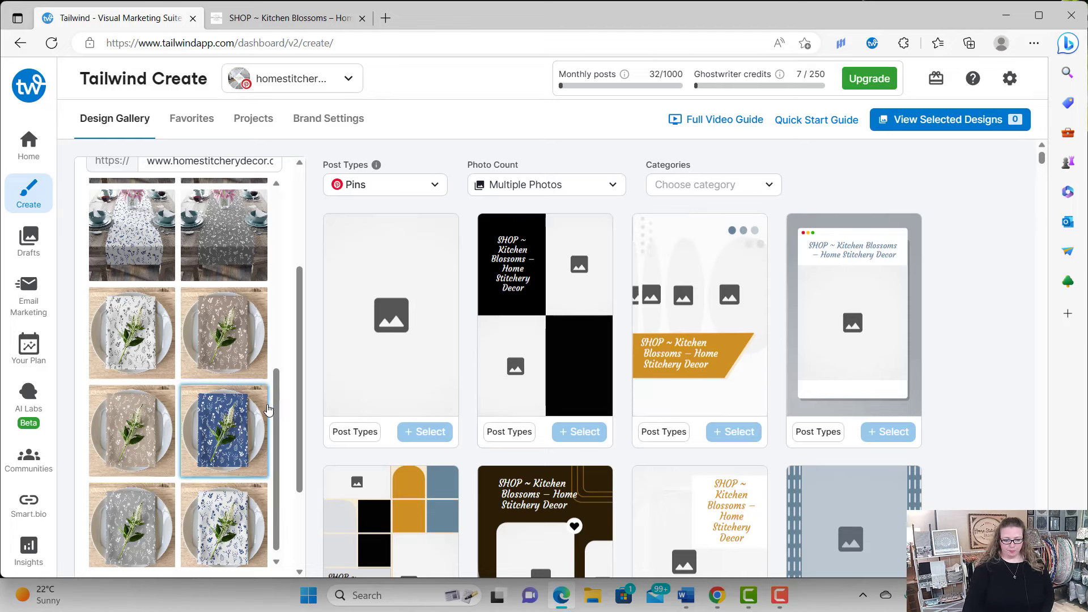
# Add the dark grey floral table runner photo and the grey floral napkin photo to the designs
pyautogui.moveTo(276, 406); pyautogui.dragTo(273, 392)
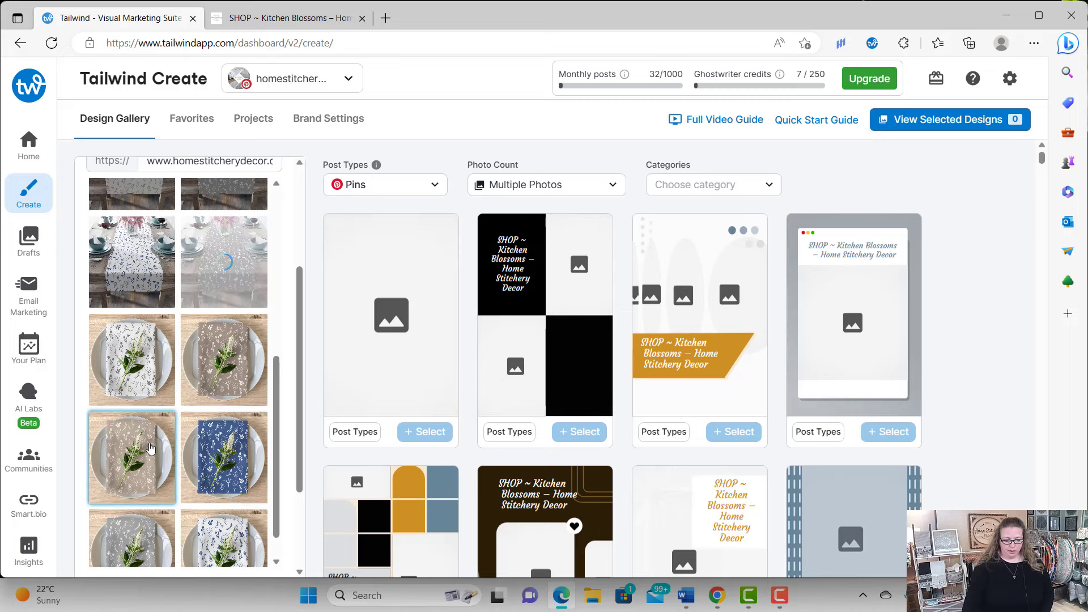
pyautogui.click(136, 538)
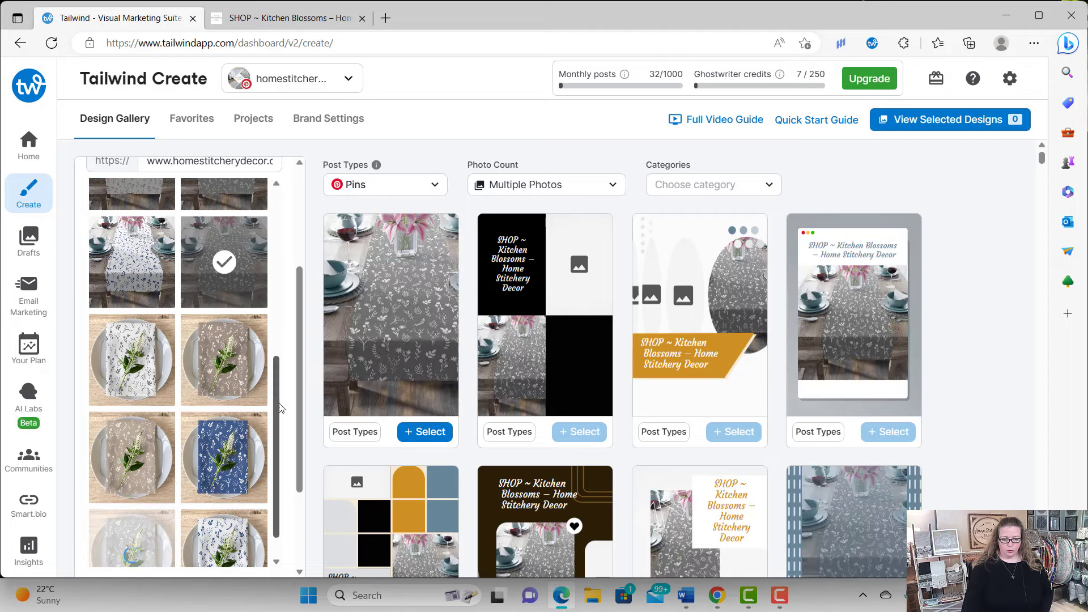
pyautogui.moveTo(279, 407); pyautogui.dragTo(311, 205)
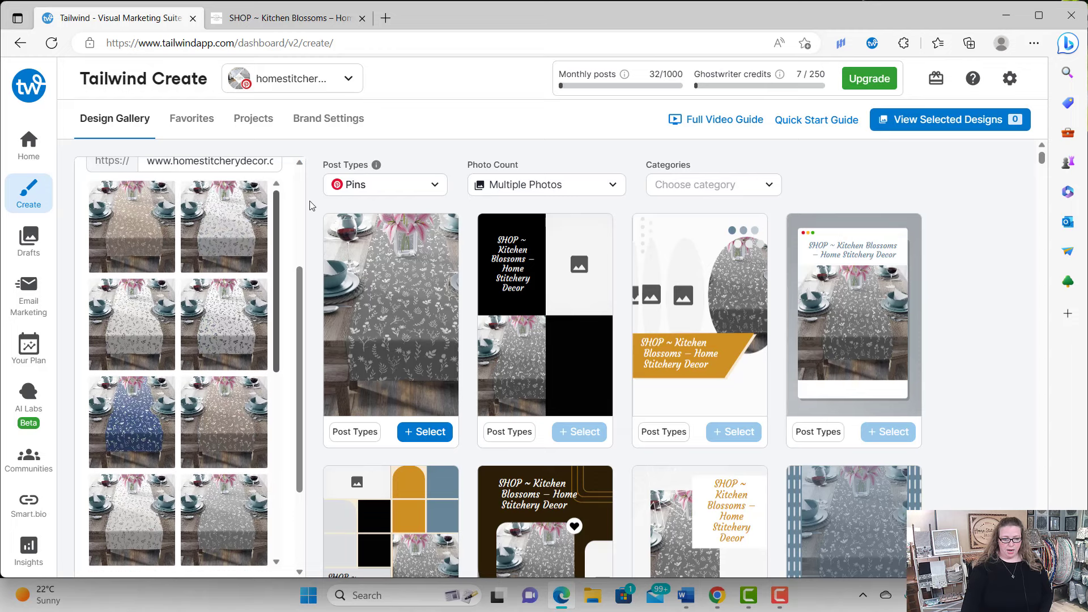
pyautogui.moveTo(298, 279); pyautogui.dragTo(311, 157)
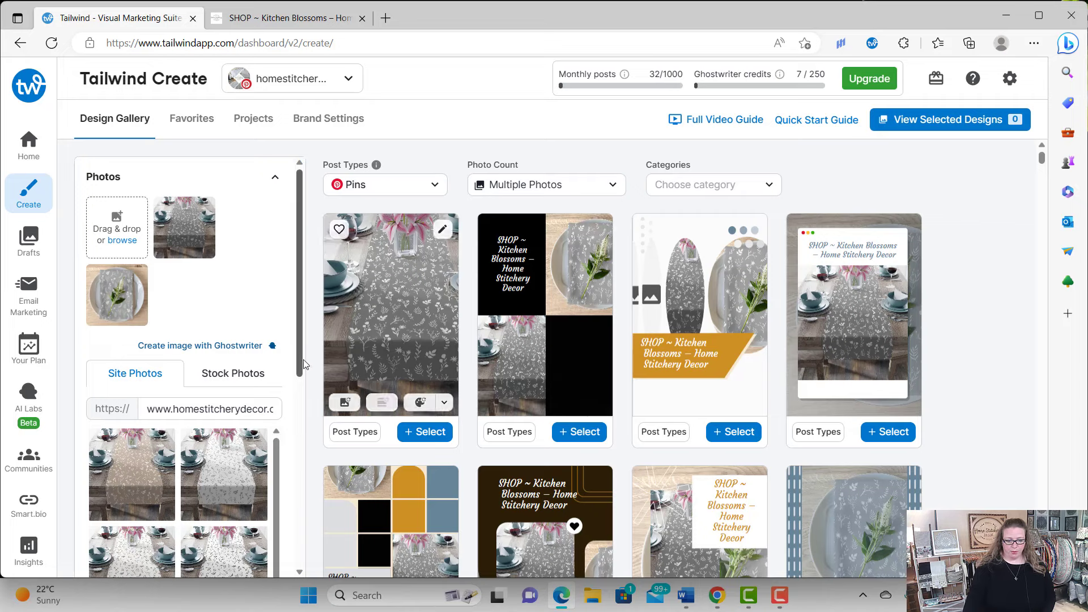
# Replace the designs' title text with "Kitchen Blossoms by Home Stitchery Decor"
pyautogui.moveTo(300, 340); pyautogui.dragTo(295, 556)
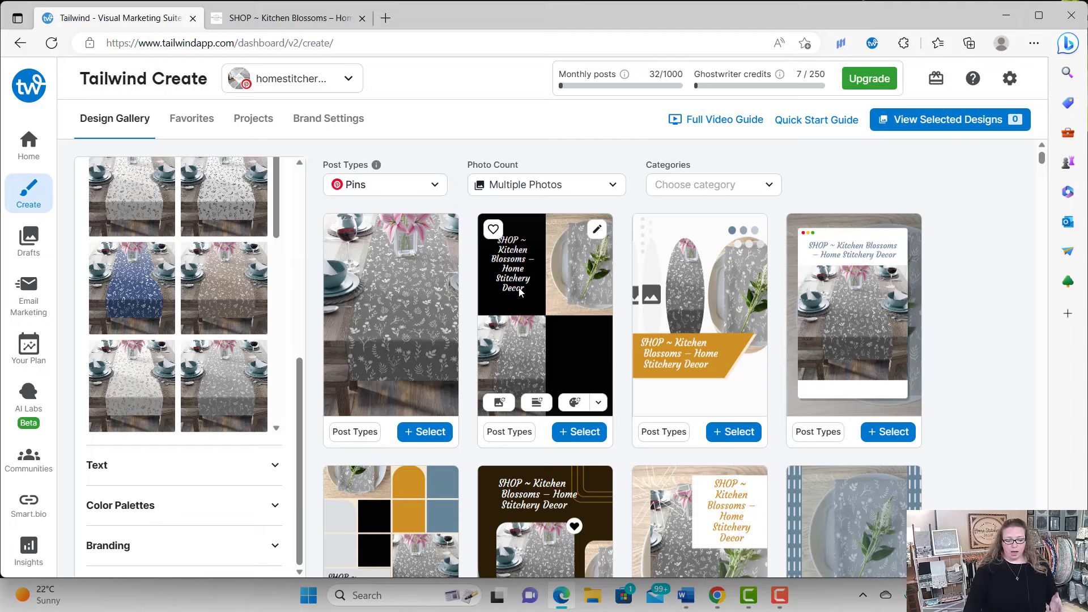
pyautogui.click(275, 467)
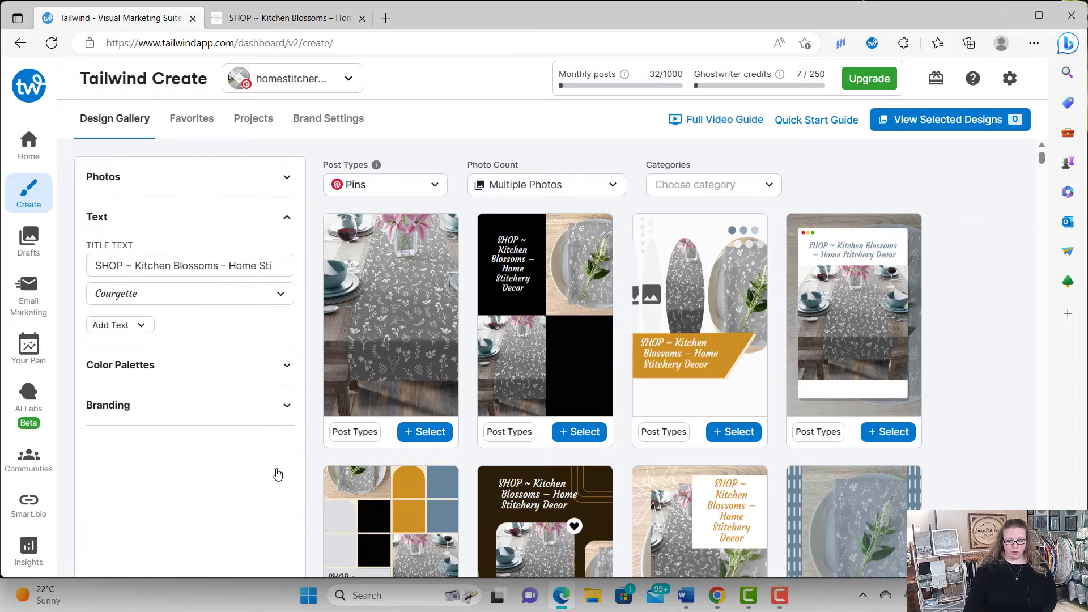
pyautogui.tripleClick(94, 270)
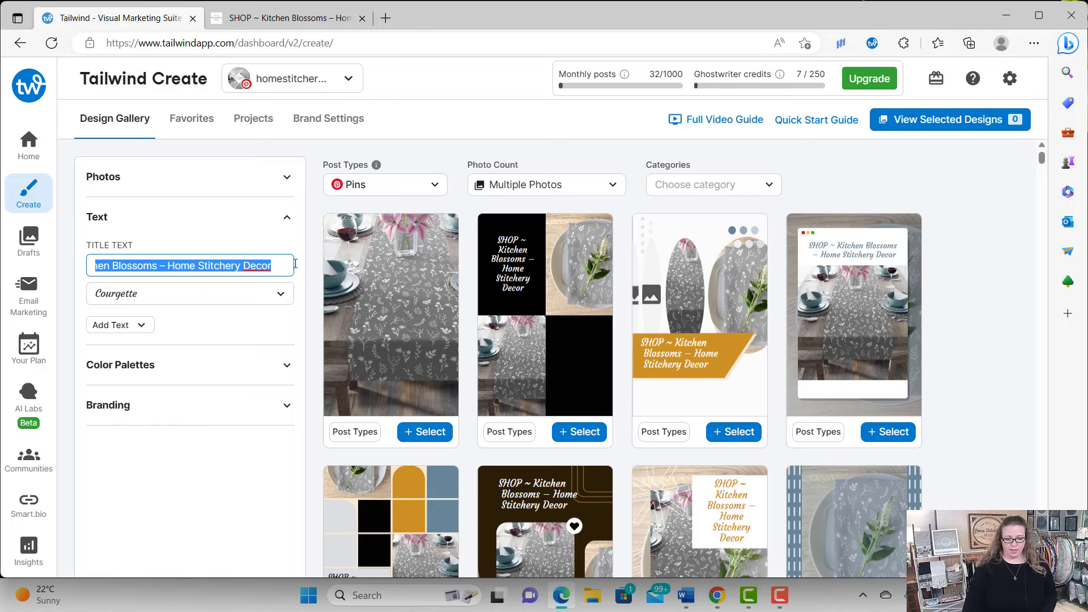
pyautogui.write('K')
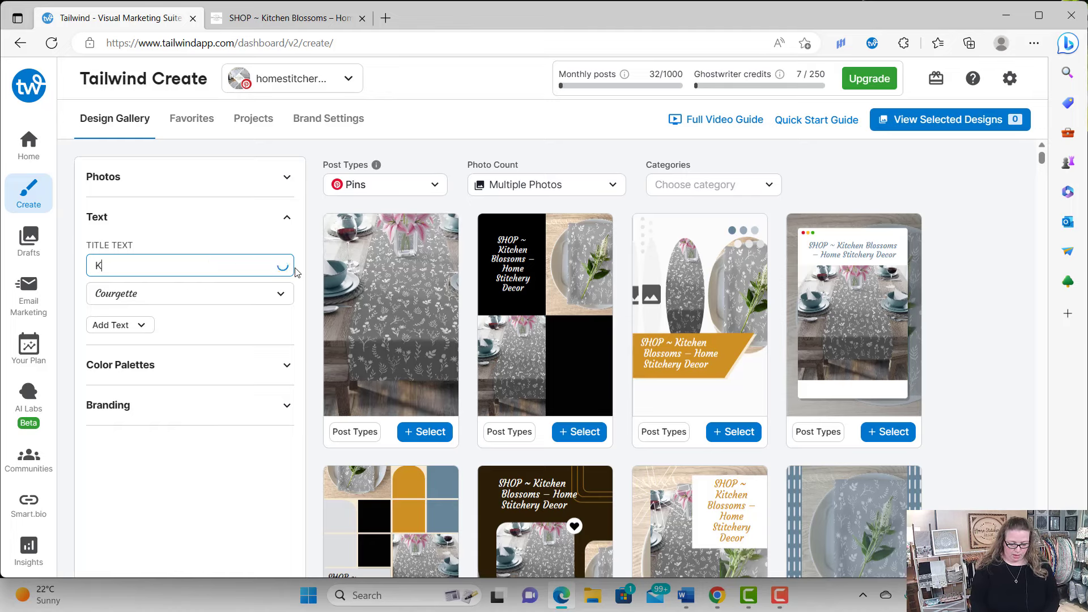
pyautogui.write('itchen B')
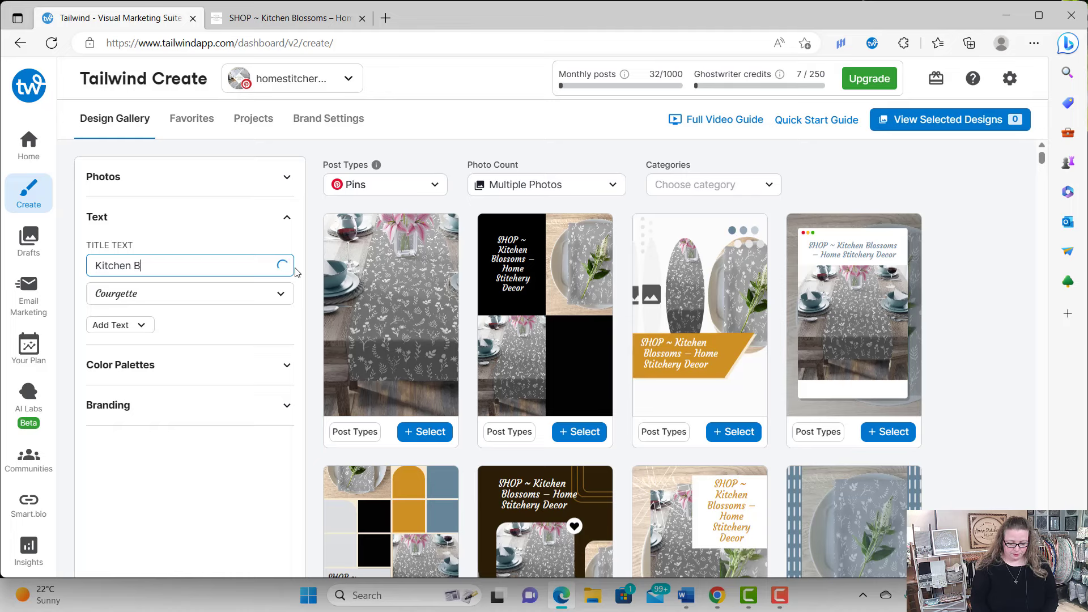
pyautogui.write('lossoms by')
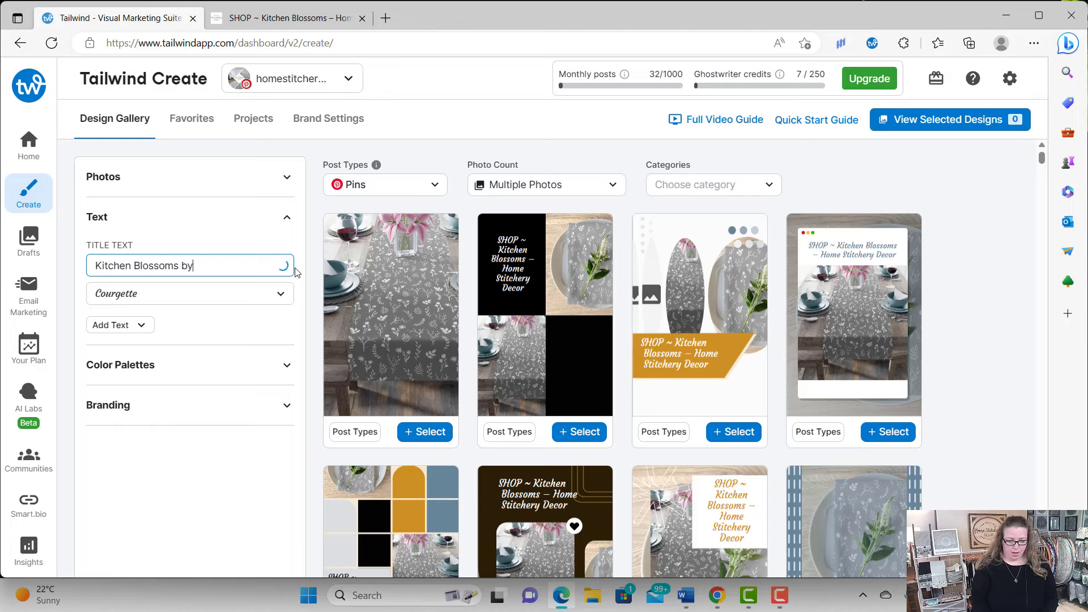
pyautogui.write(' Home Stitche')
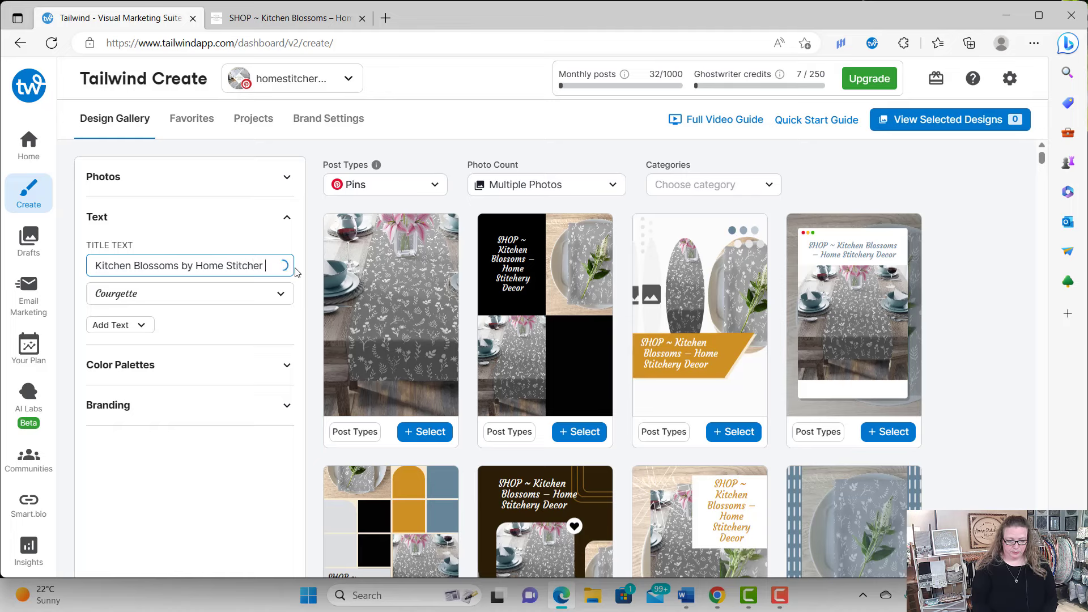
pyautogui.write('ry Dedcor')
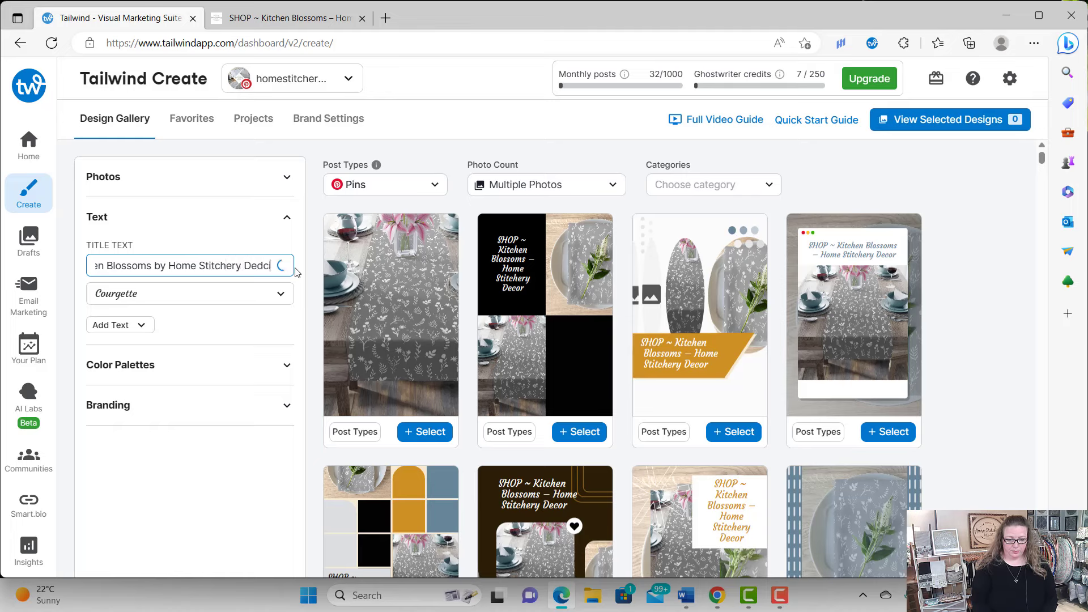
pyautogui.press('BackSpace')
pyautogui.press('BackSpace')
pyautogui.press('BackSpace')
pyautogui.press('BackSpace')
pyautogui.write('cor')
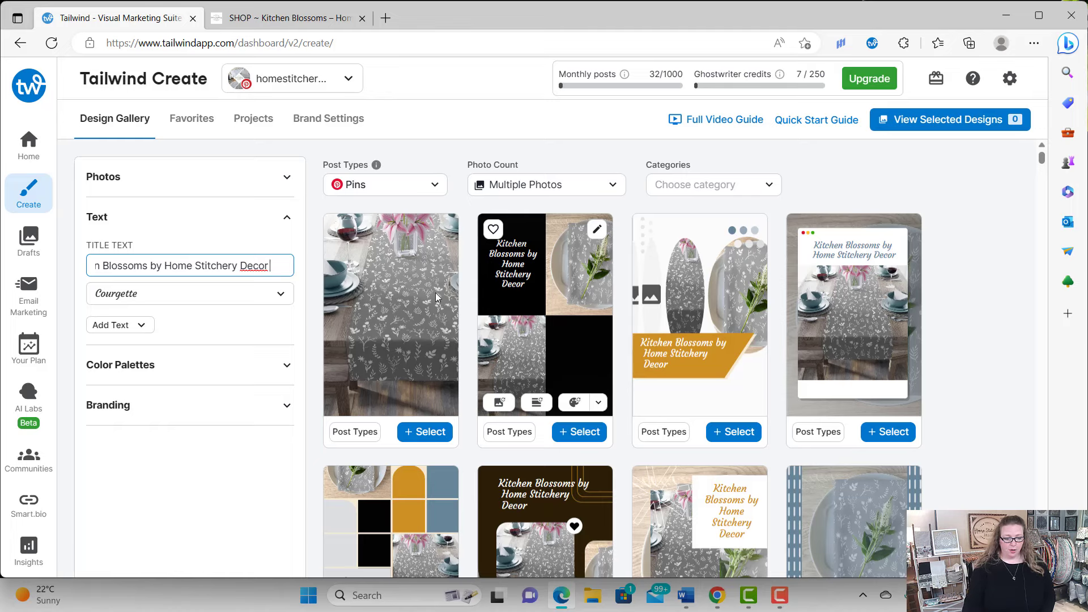
# Try Chelsea Market as the title font, and set the title text's font to Chivo
pyautogui.click(177, 298)
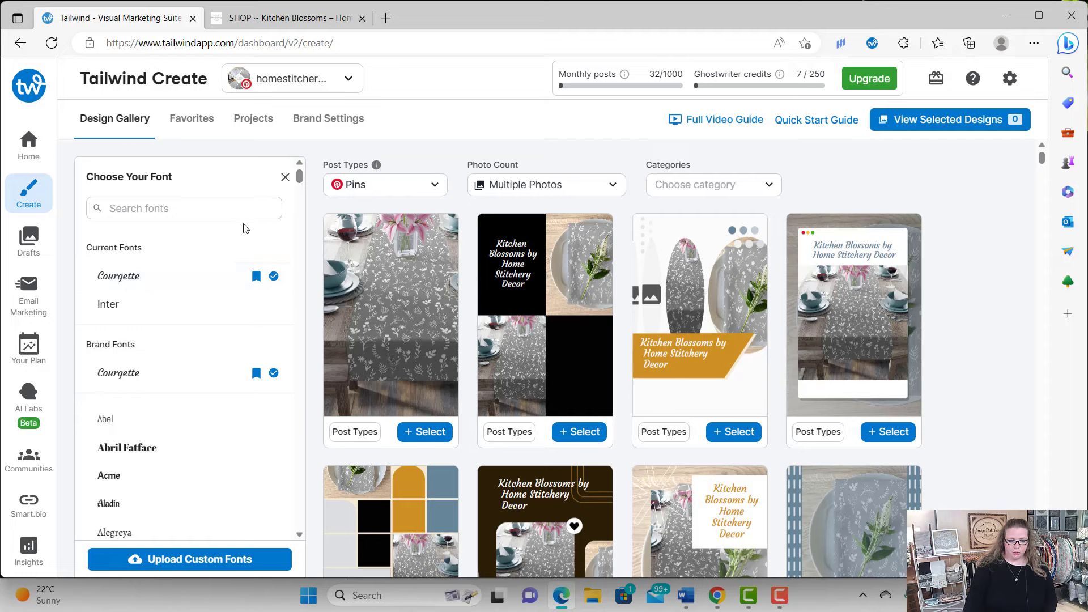
pyautogui.moveTo(298, 180); pyautogui.dragTo(309, 250)
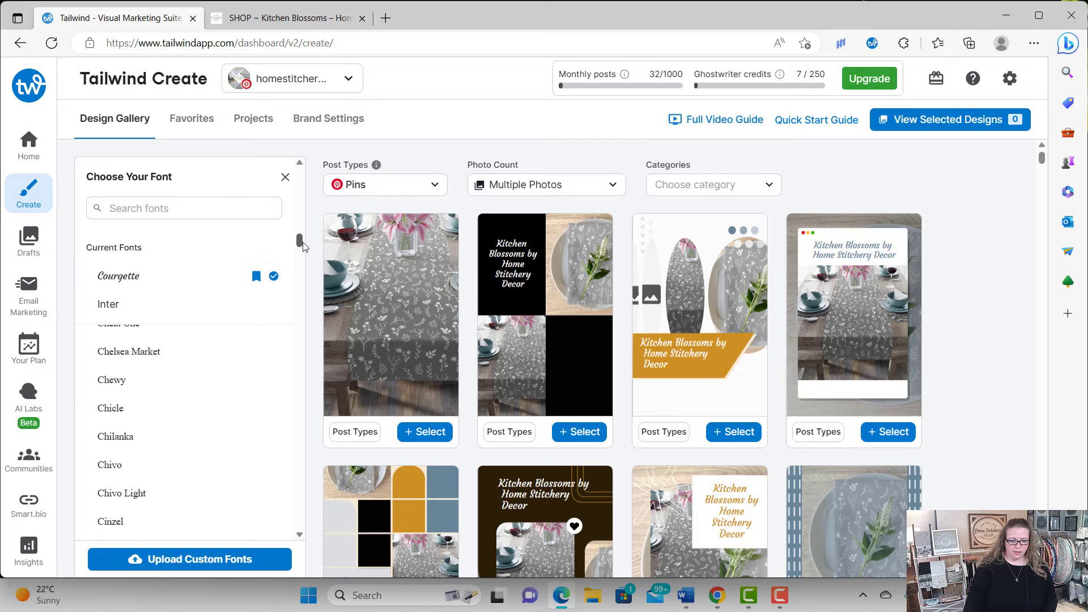
pyautogui.click(174, 353)
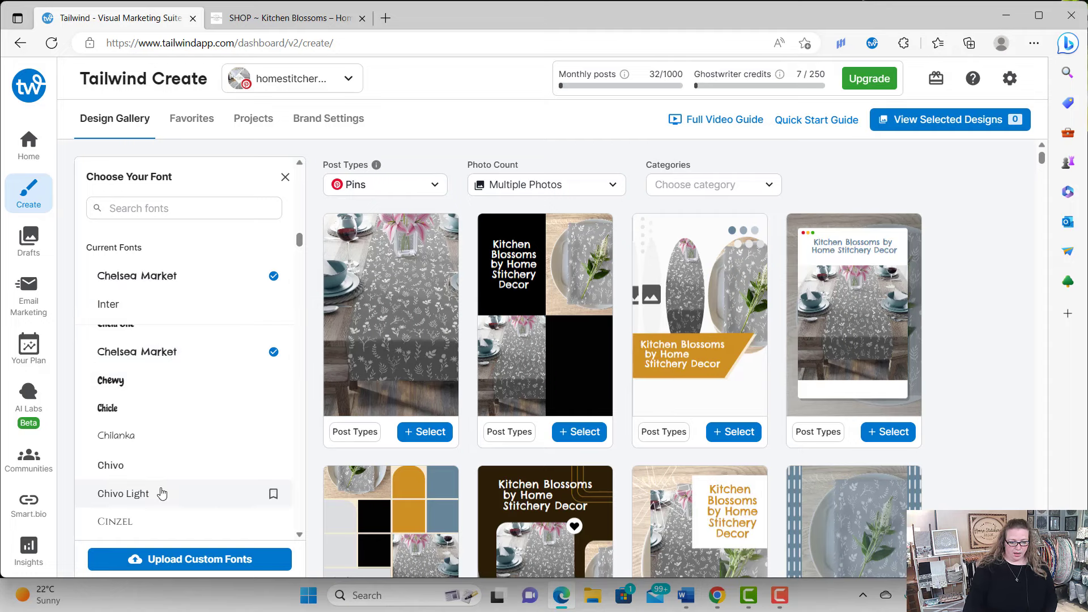
pyautogui.click(151, 472)
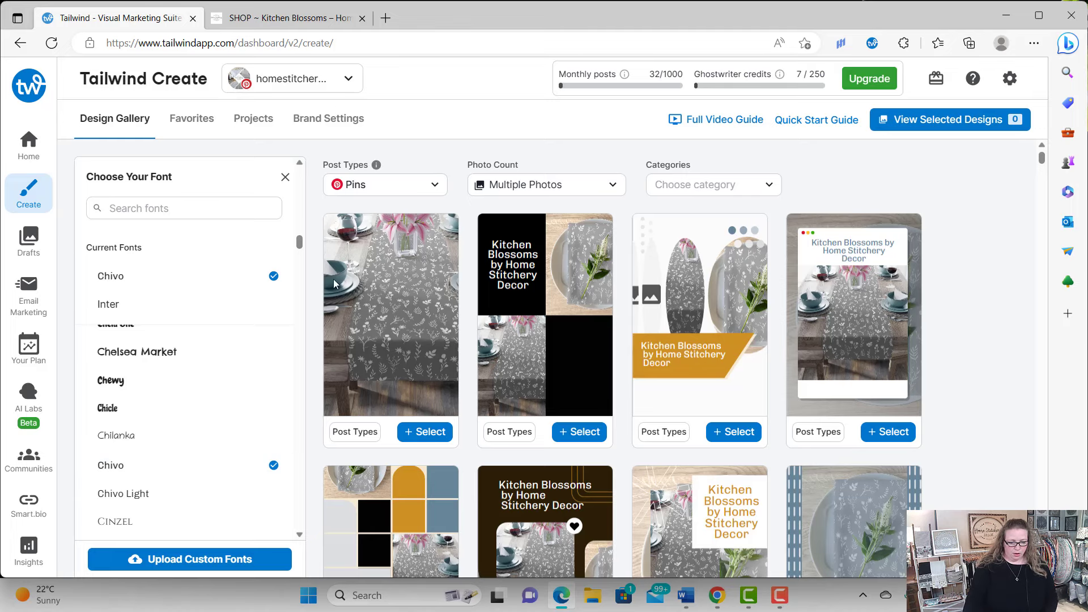
pyautogui.moveTo(299, 248); pyautogui.dragTo(275, 271)
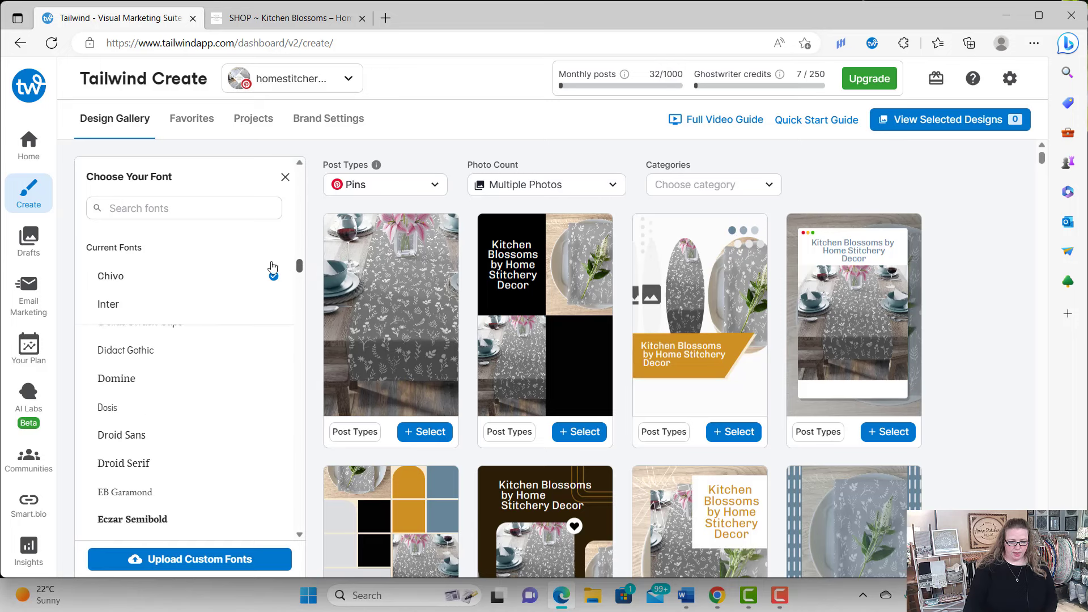
pyautogui.click(285, 179)
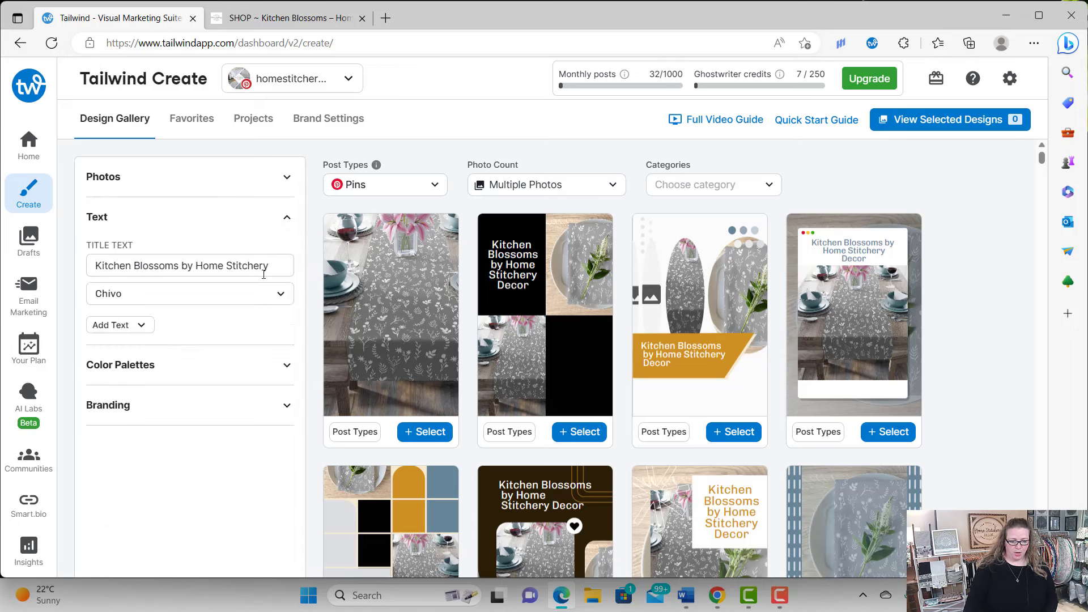
# Look through the available color palettes for the designs, including the brand, photo-based and trend palettes
pyautogui.click(226, 371)
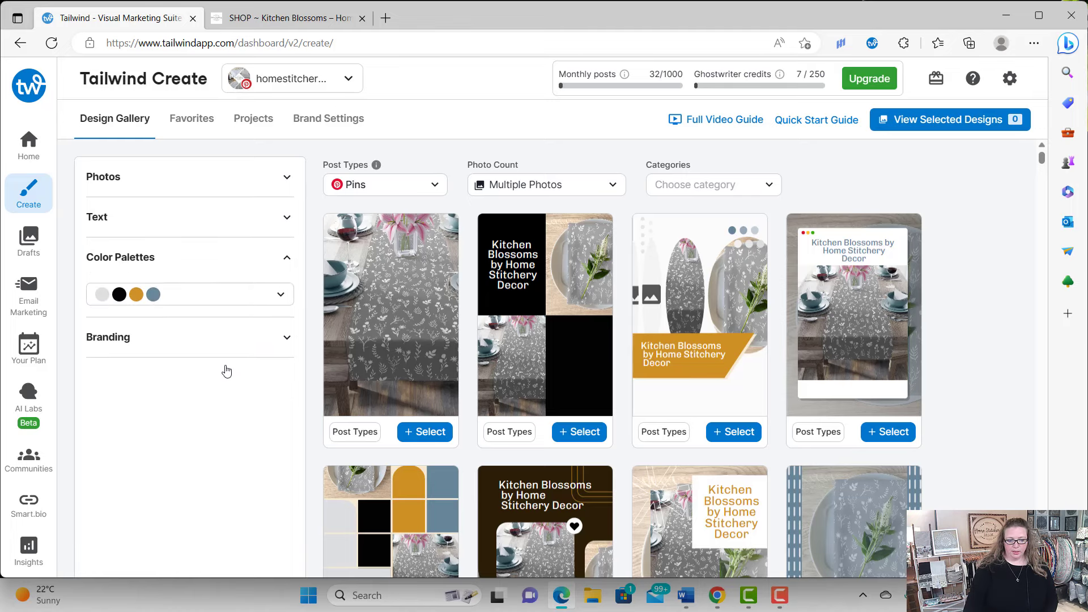
pyautogui.click(220, 302)
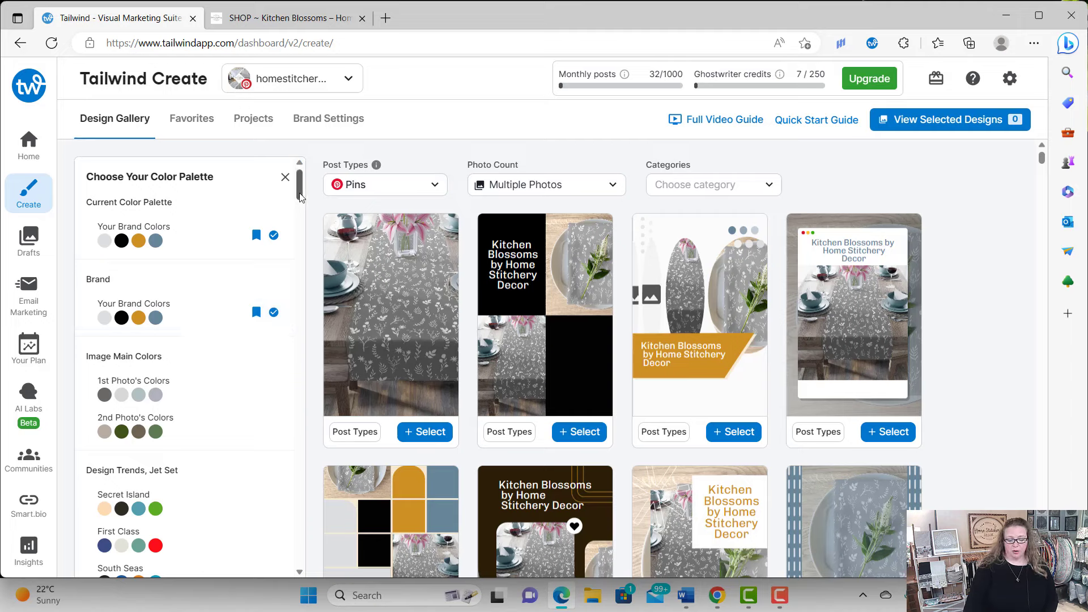
pyautogui.moveTo(300, 196)
pyautogui.mouseDown()
pyautogui.moveTo(297, 238)
pyautogui.moveTo(299, 201)
pyautogui.mouseUp()
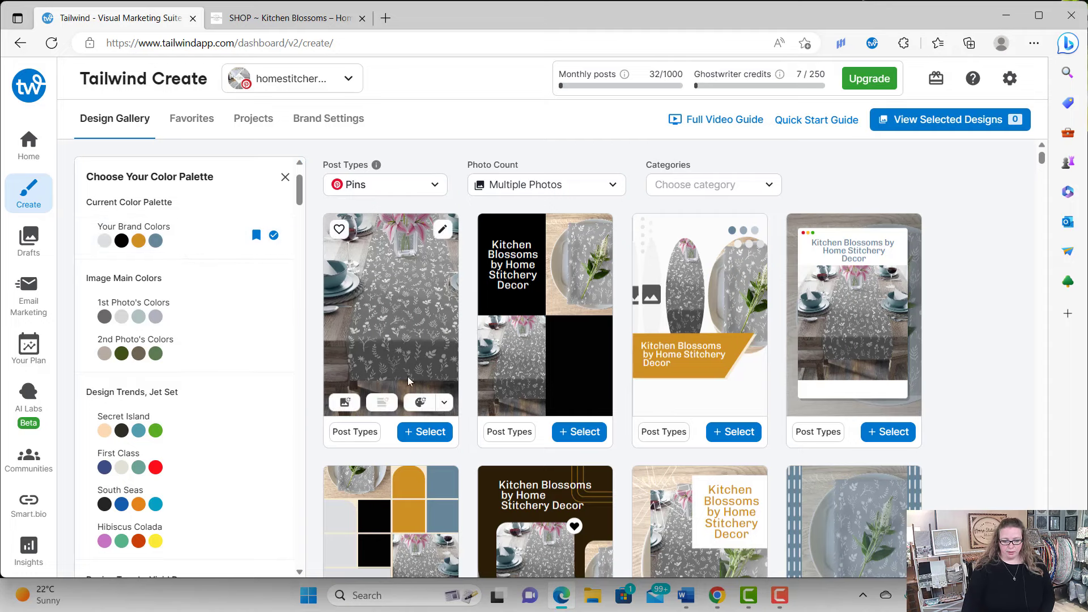
# Shuffle the colors of the black four-block design until its empty lower block is mustard gold
pyautogui.click(573, 404)
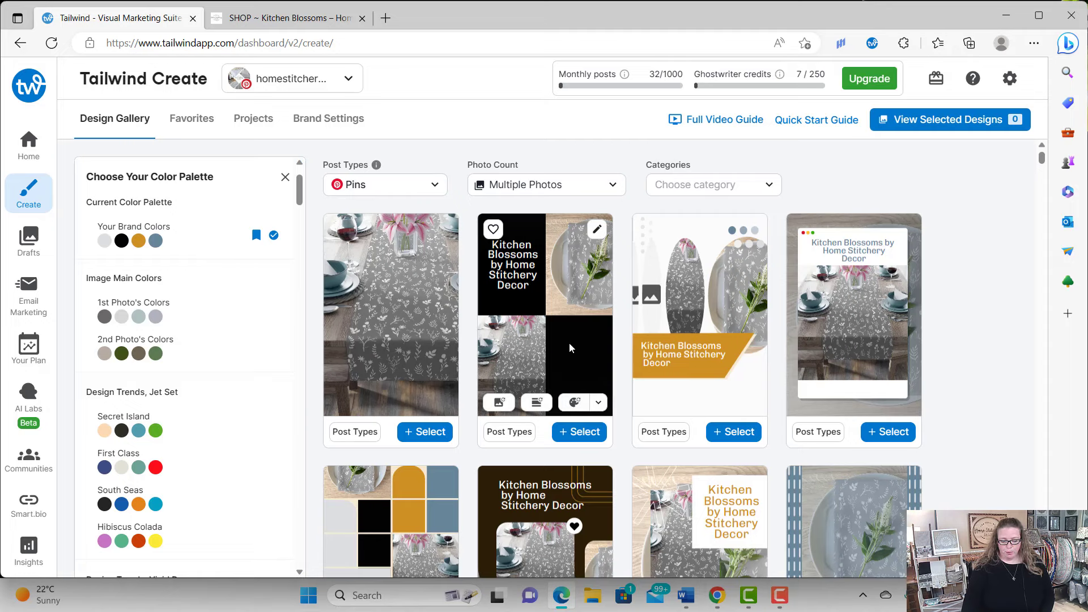
pyautogui.click(582, 407)
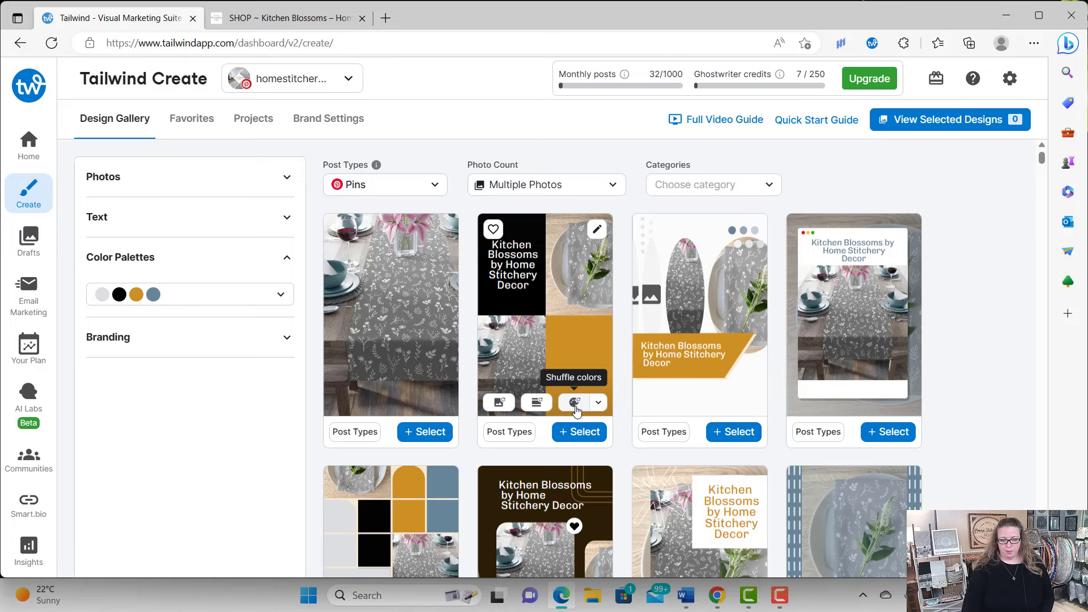
pyautogui.click(575, 403)
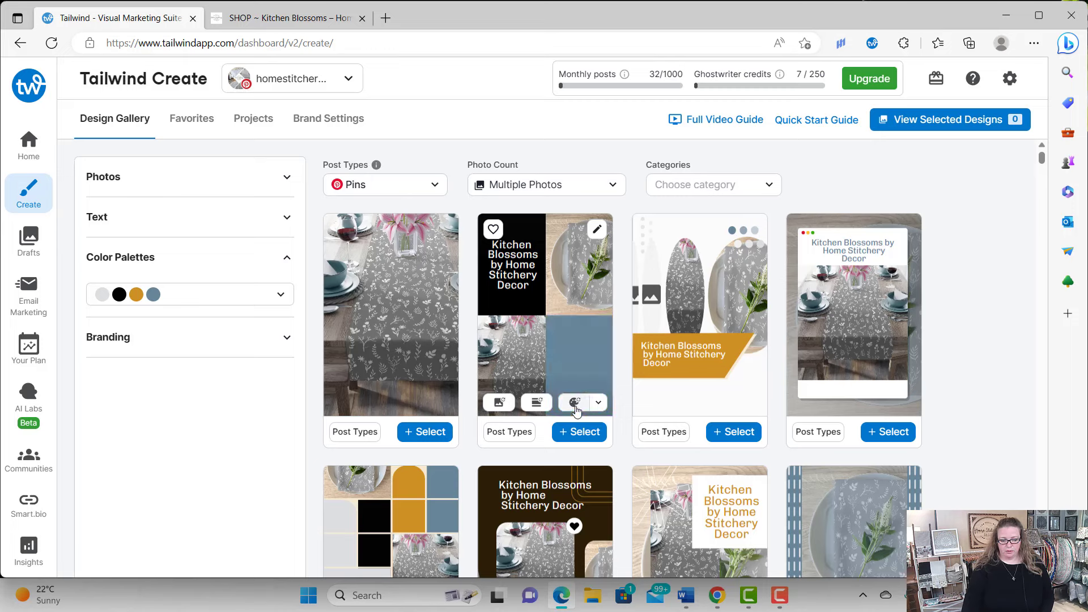
pyautogui.click(575, 404)
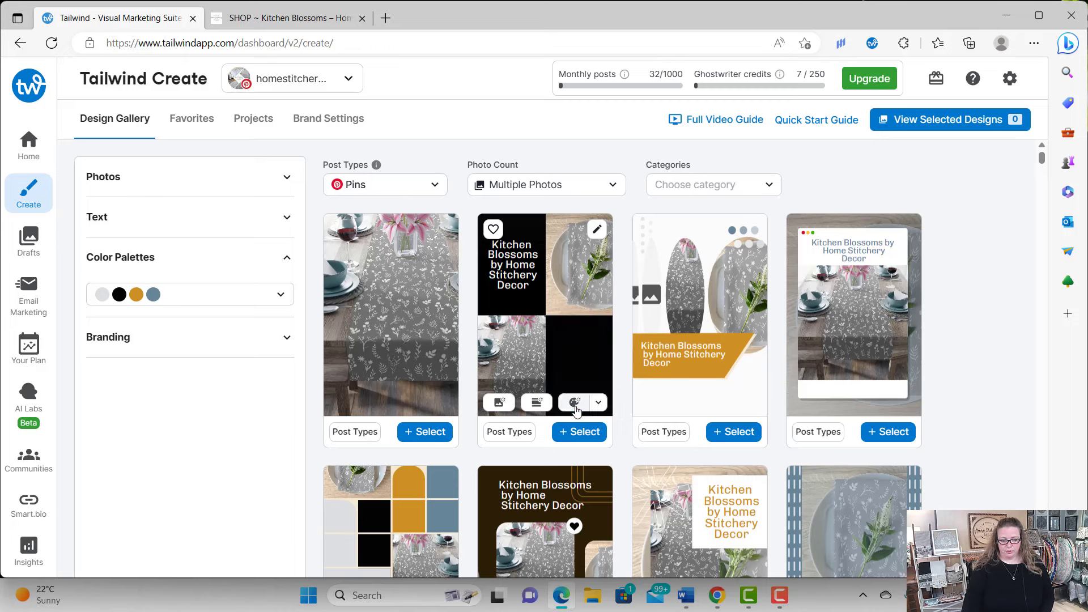
pyautogui.click(575, 404)
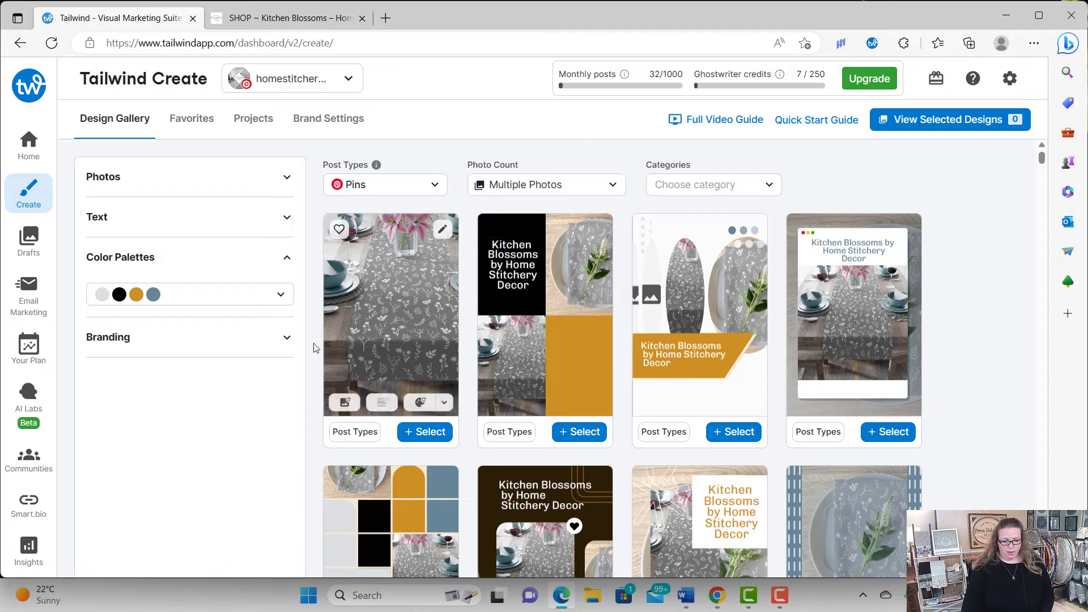
# Try the website address as branding, and set the designs' branding to the logo
pyautogui.click(288, 339)
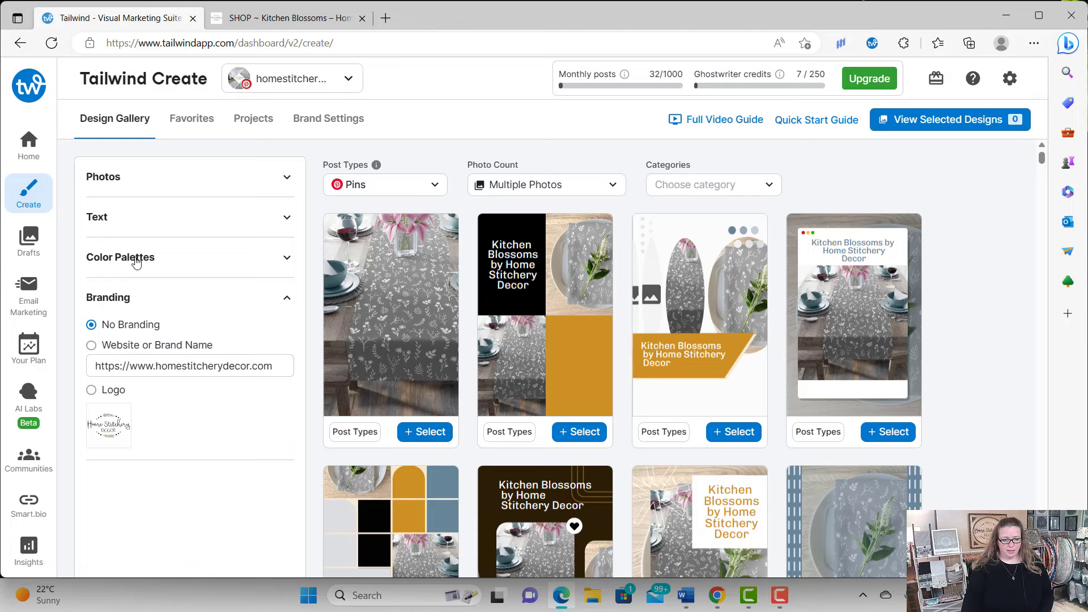
pyautogui.click(91, 345)
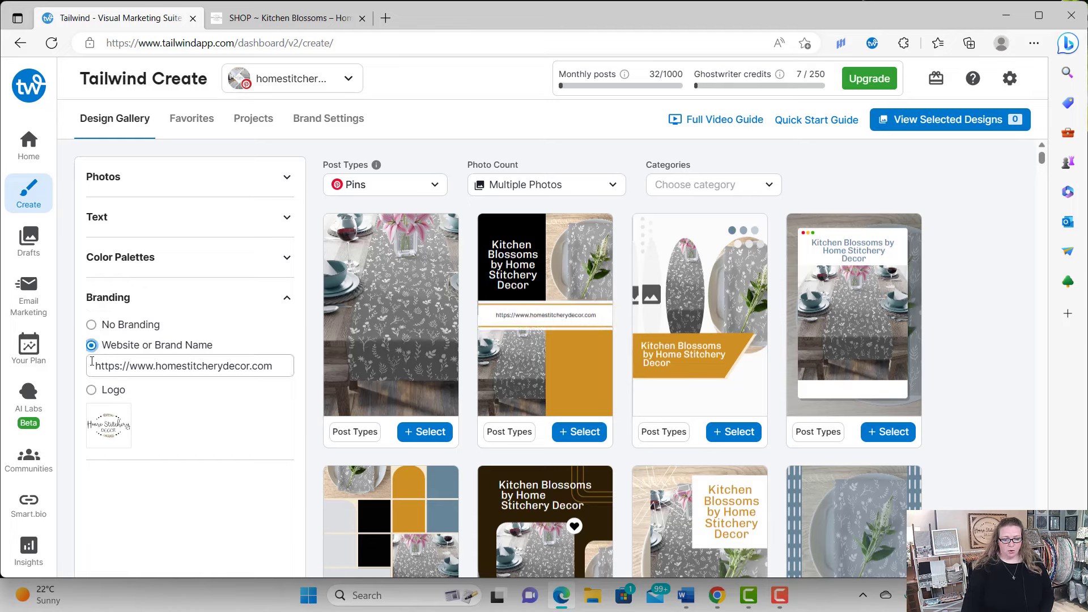
pyautogui.click(97, 412)
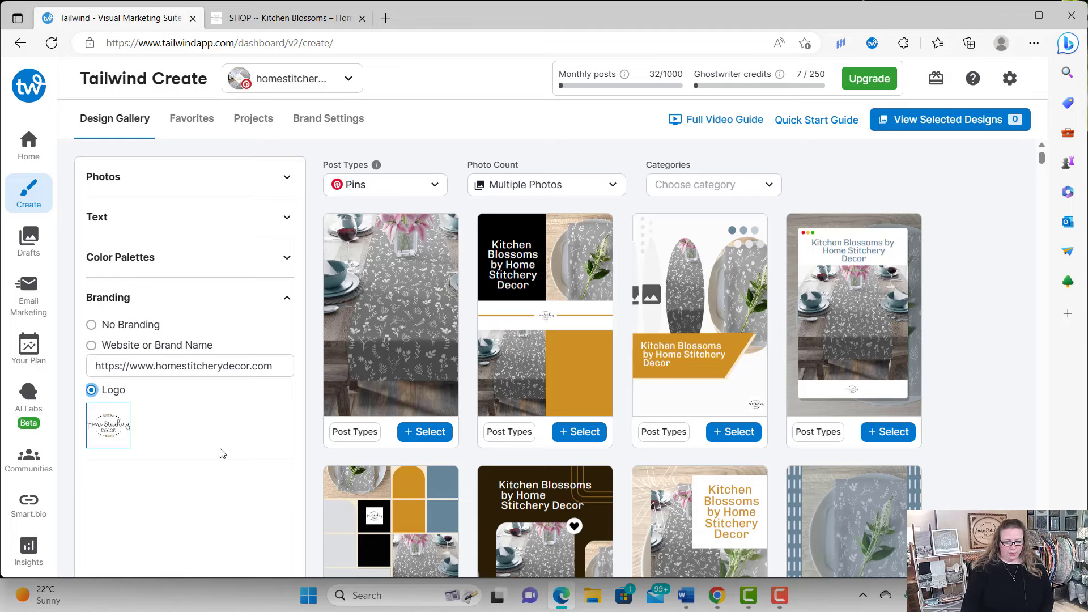
# Add a call to action to the designs with the text "SHOP NOW"
pyautogui.click(286, 219)
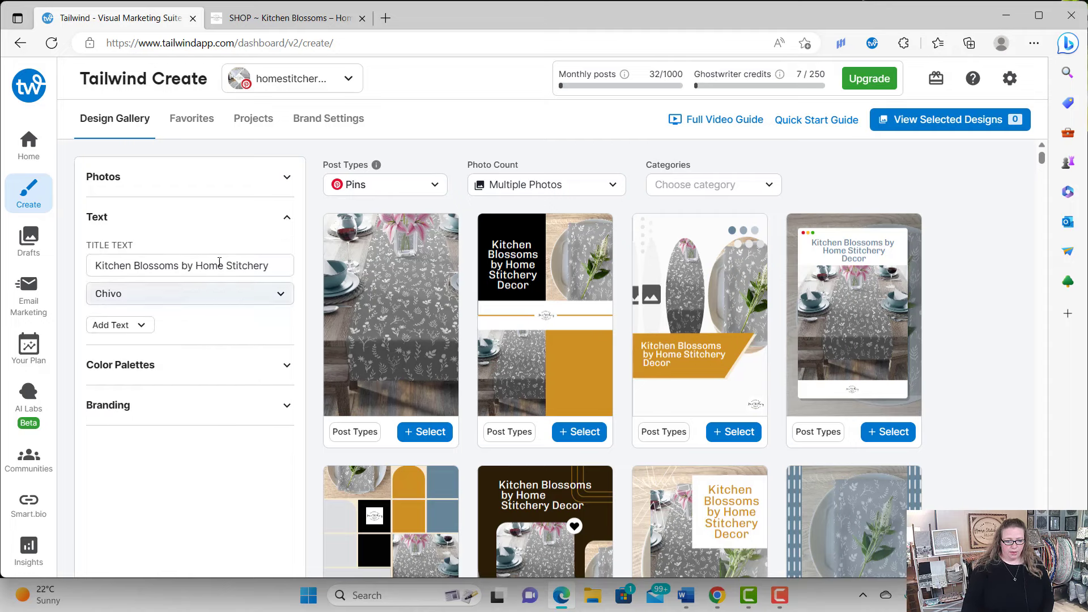
pyautogui.moveTo(510, 260)
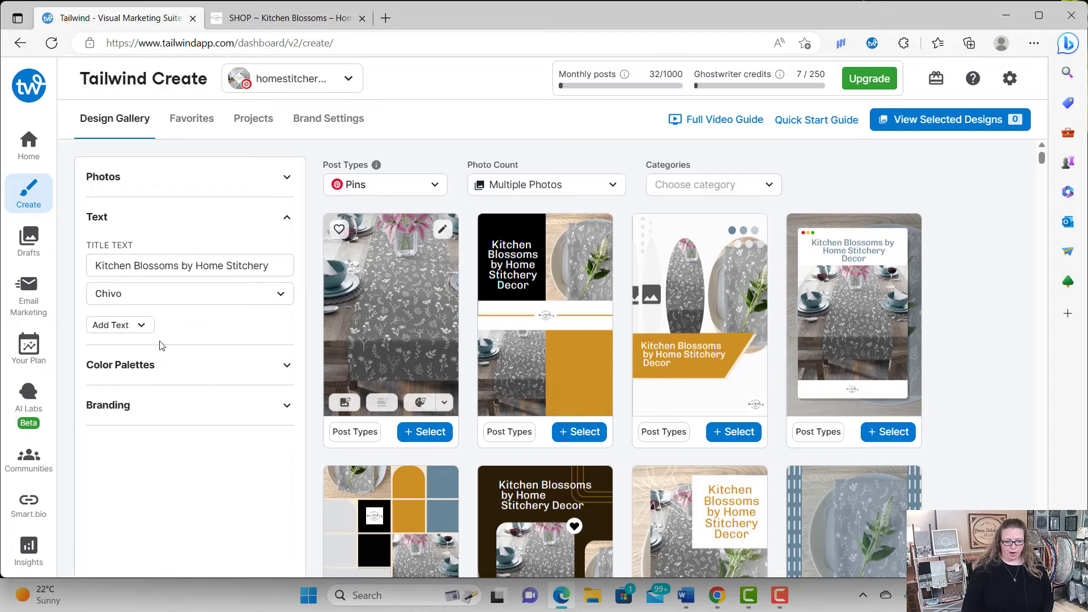
pyautogui.click(142, 327)
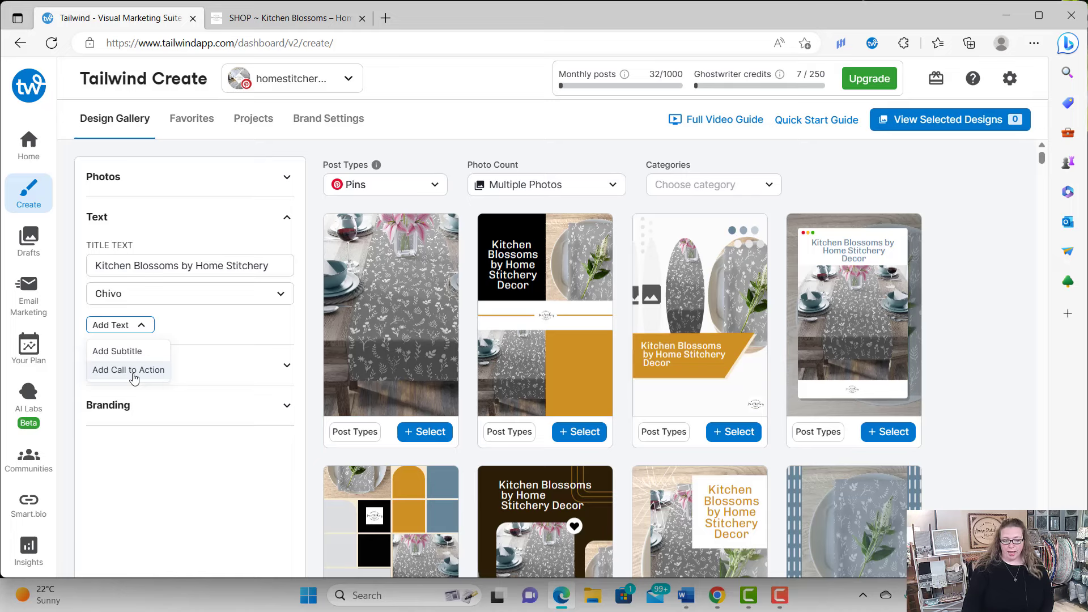
pyautogui.click(132, 374)
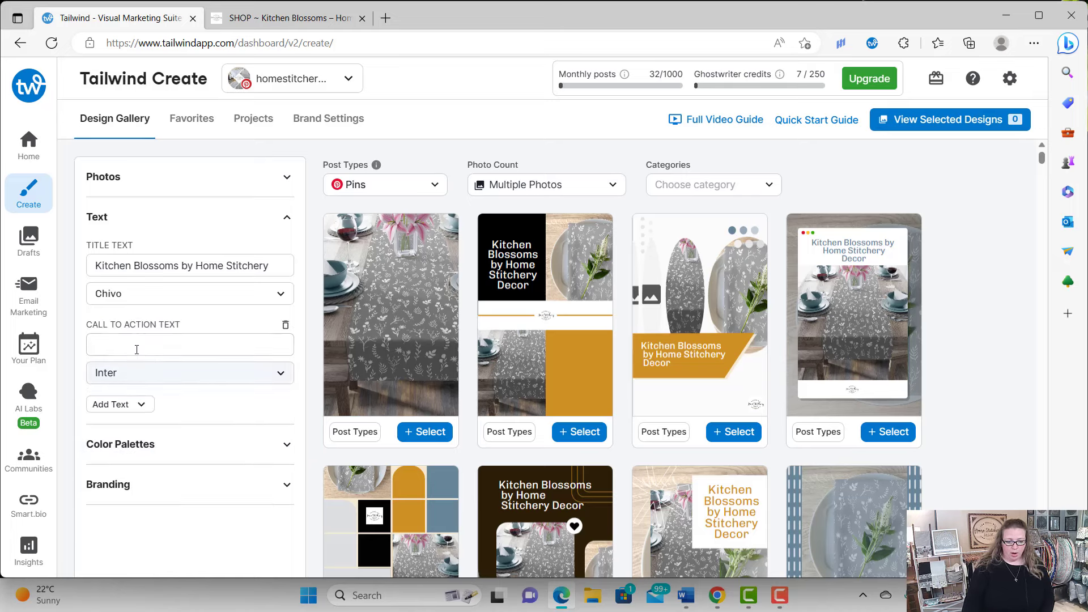
pyautogui.click(137, 350)
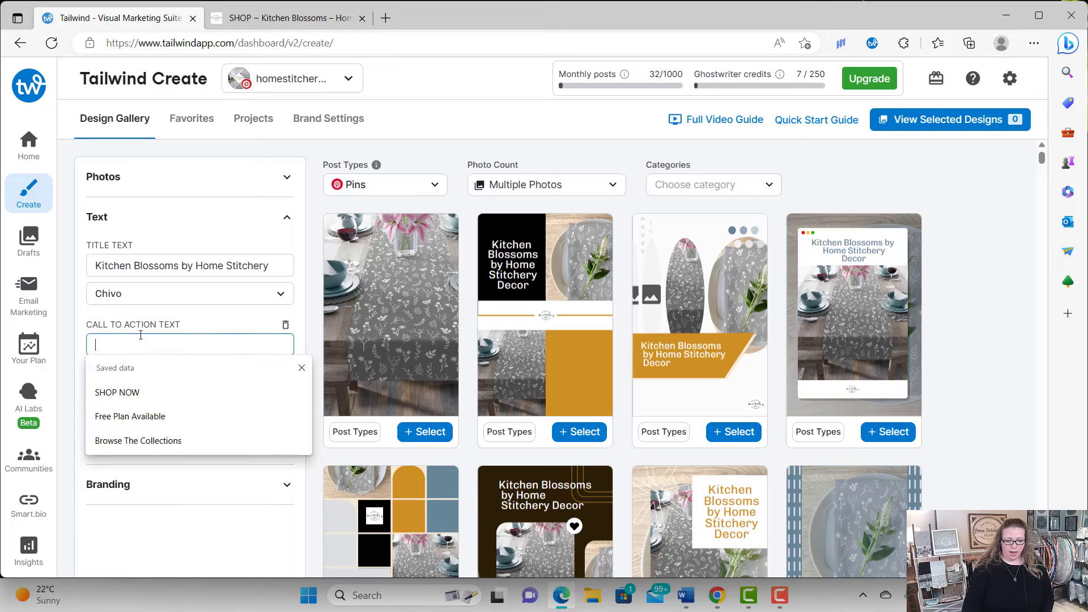
pyautogui.click(136, 397)
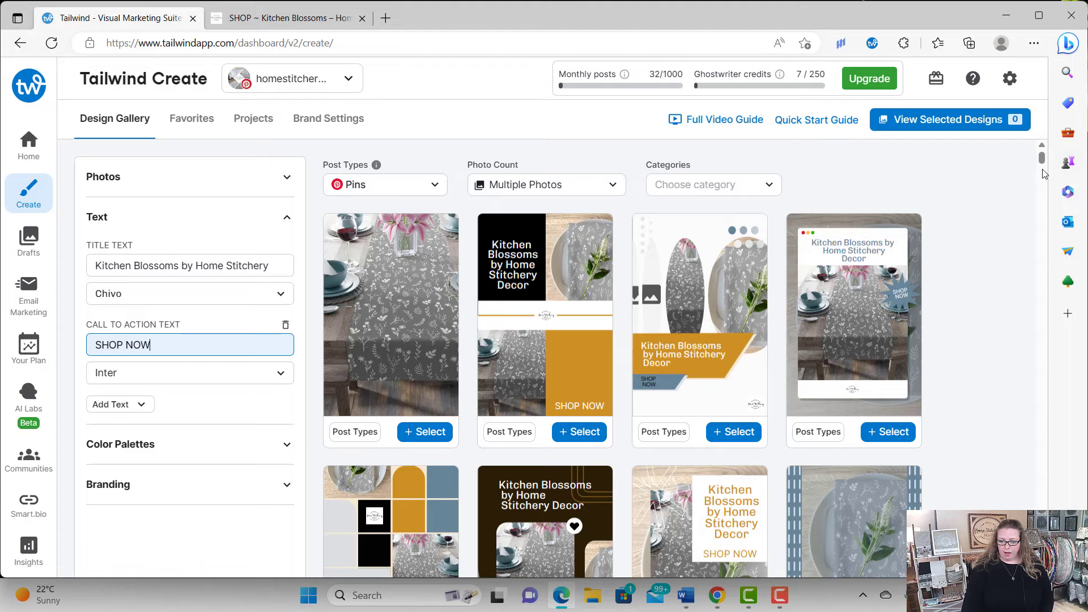
# Select the black-and-gold four-block pin and the slate-blue two-photo pin with the Kitchen Blossoms title from the gallery
pyautogui.click(576, 434)
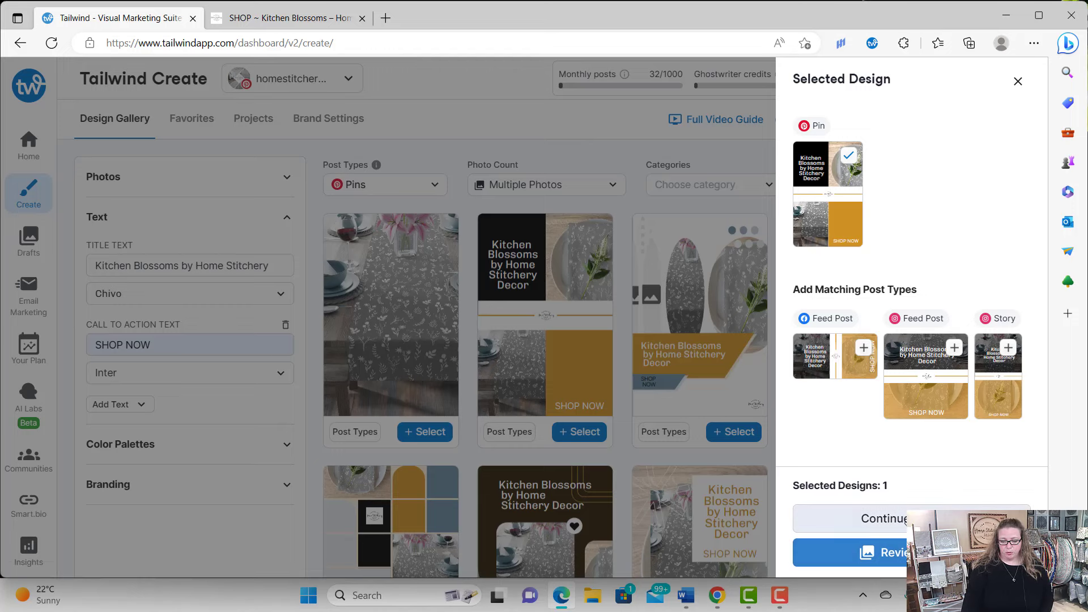
pyautogui.click(904, 520)
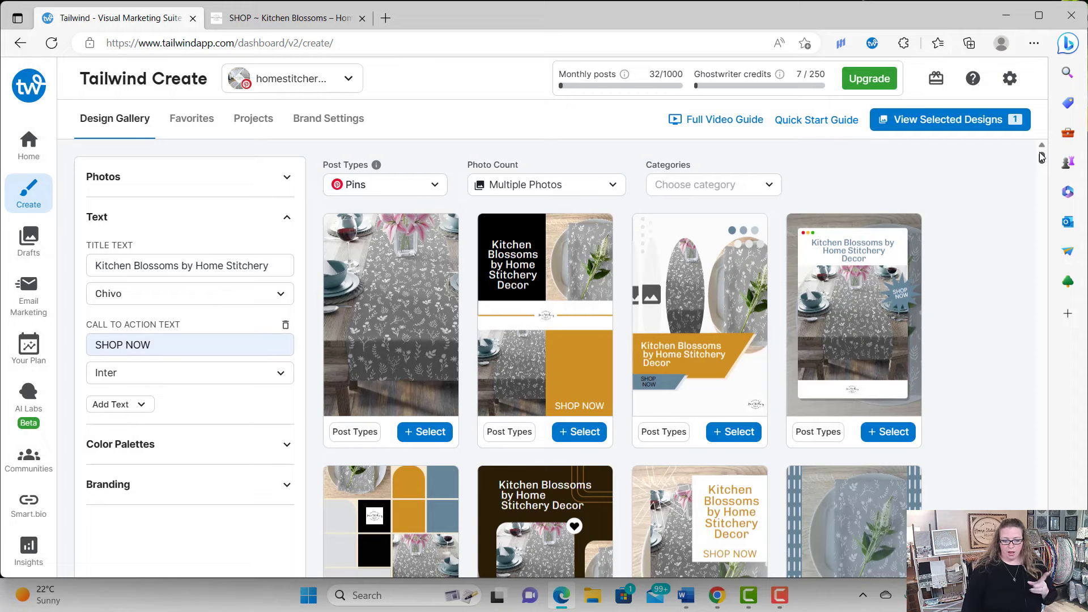
pyautogui.moveTo(1042, 159); pyautogui.dragTo(1055, 188)
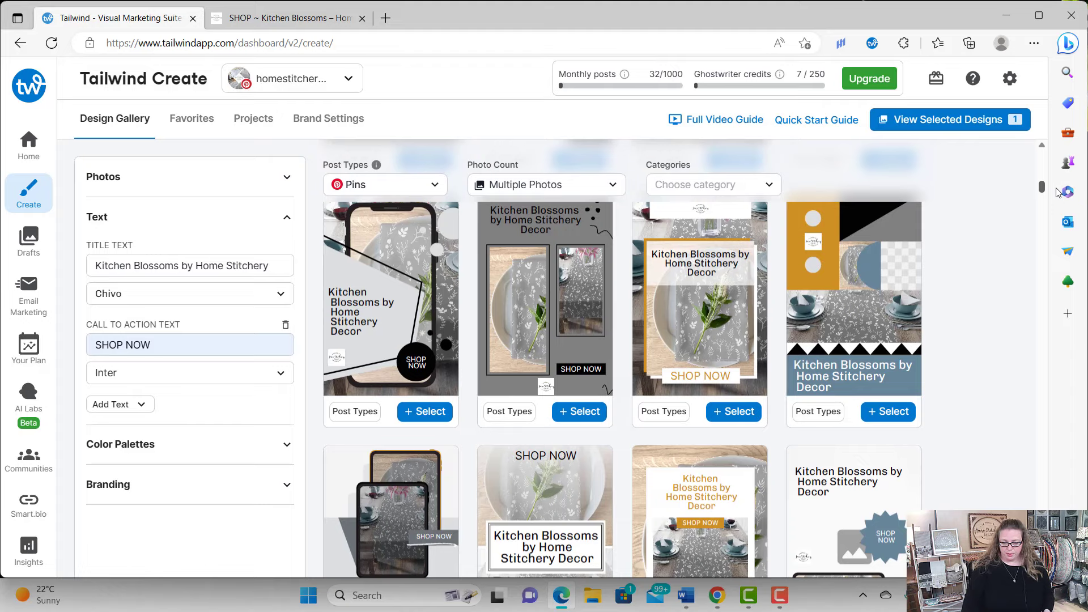
pyautogui.moveTo(1057, 192); pyautogui.dragTo(1057, 203)
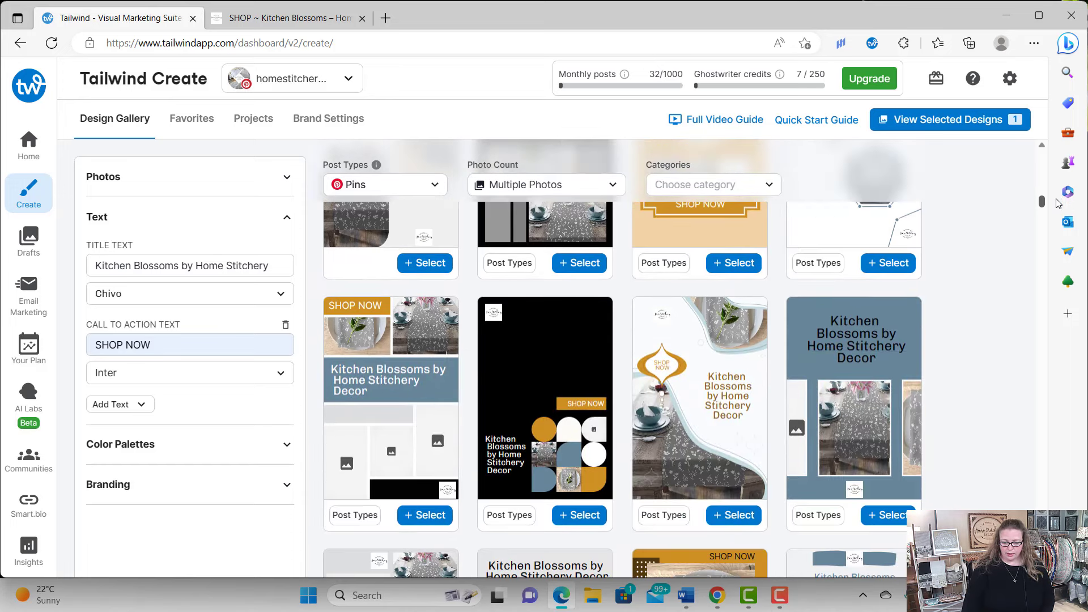
pyautogui.moveTo(1057, 202); pyautogui.dragTo(1038, 238)
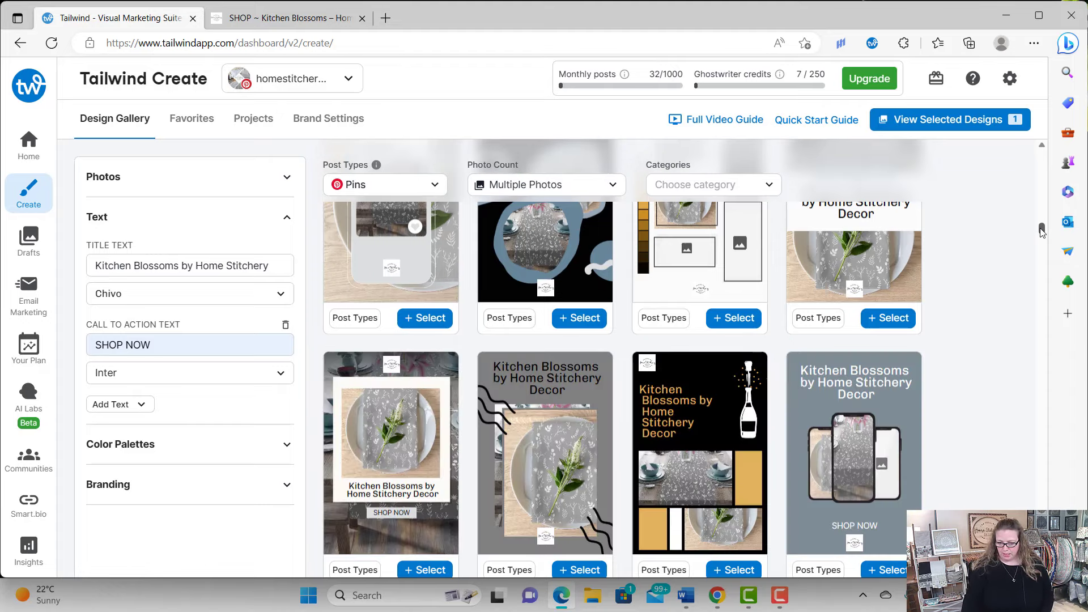
pyautogui.moveTo(1042, 232); pyautogui.dragTo(1048, 263)
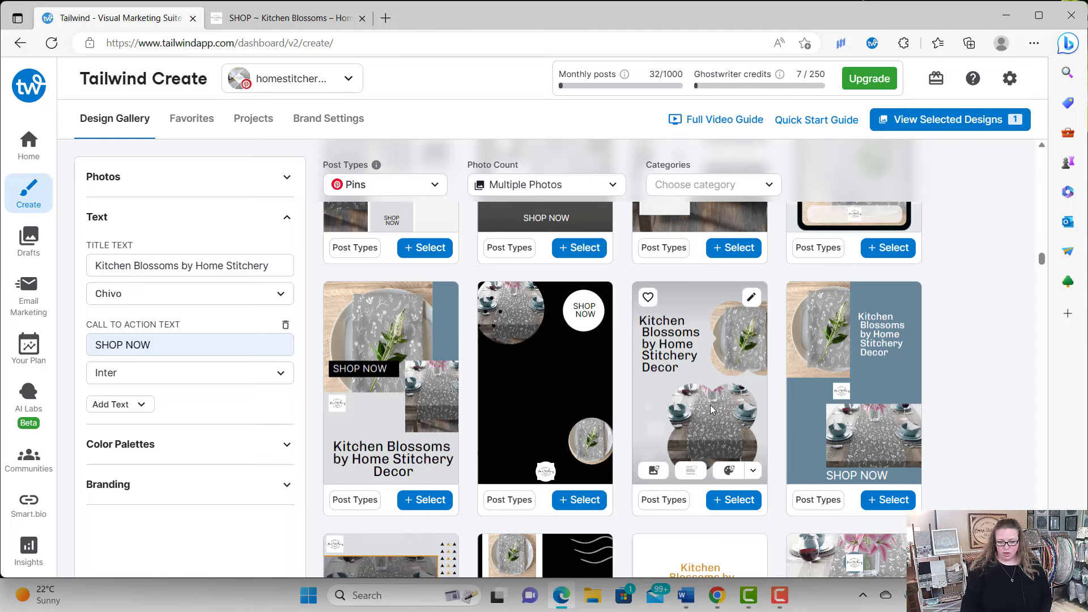
pyautogui.click(894, 501)
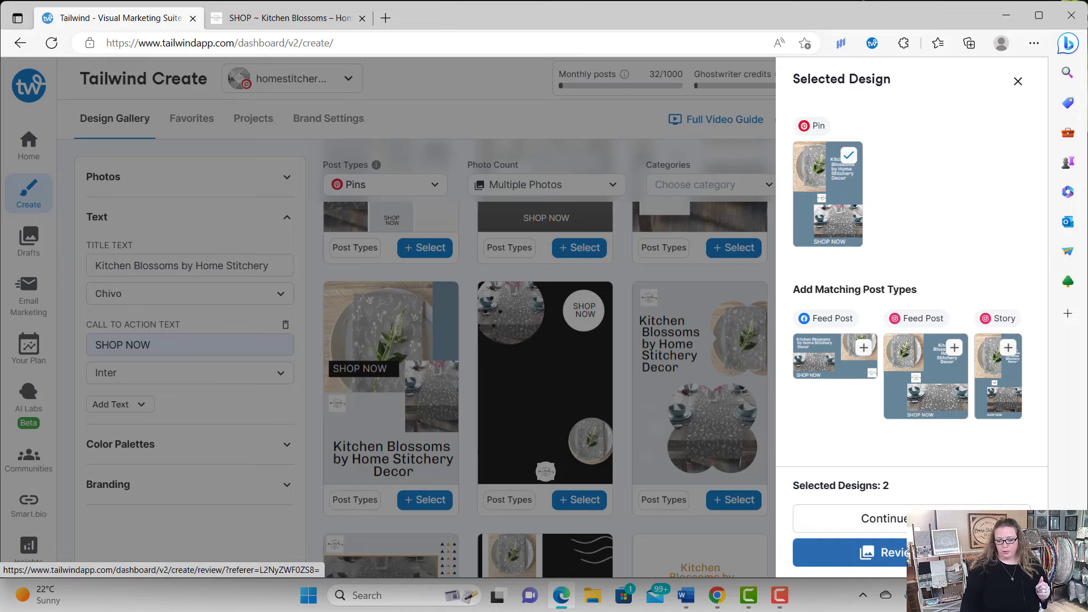
# Review the two selected designs and send them to scheduling for the homestitcherydecor Pinterest account
pyautogui.click(878, 552)
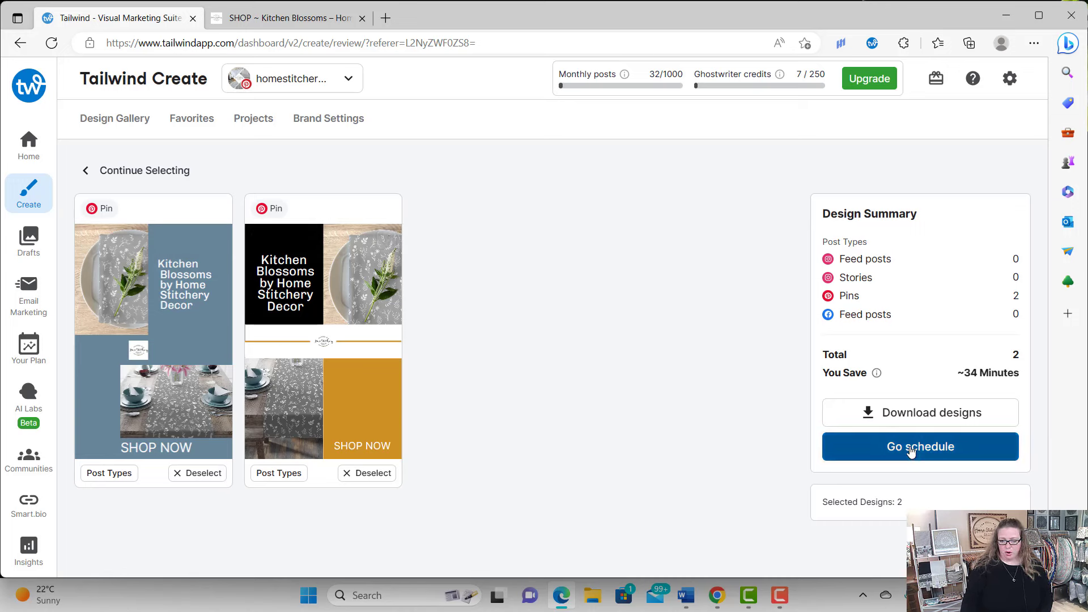
pyautogui.click(887, 455)
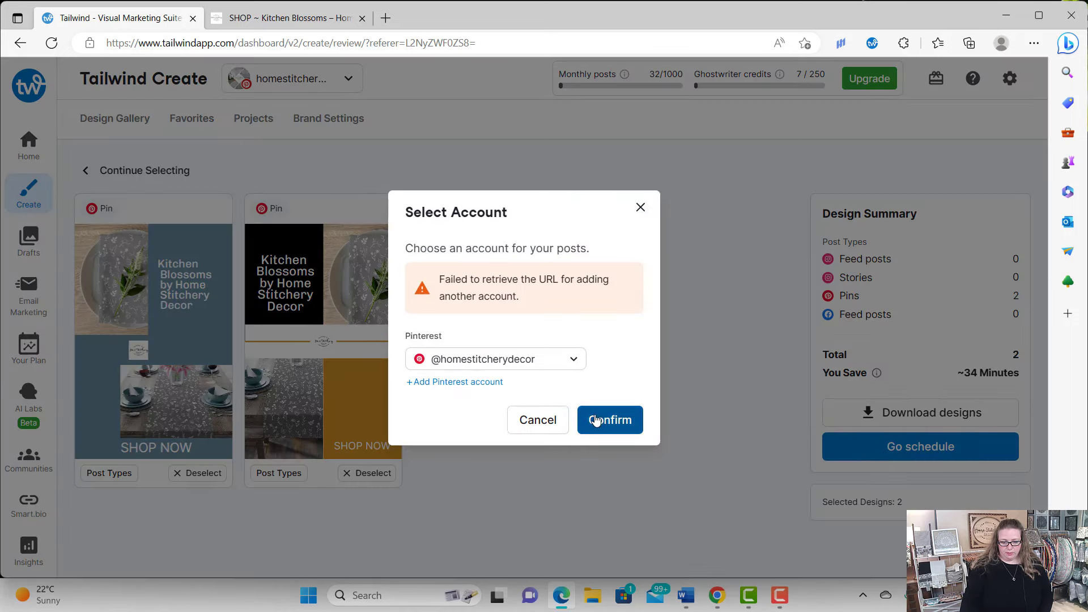
pyautogui.click(608, 426)
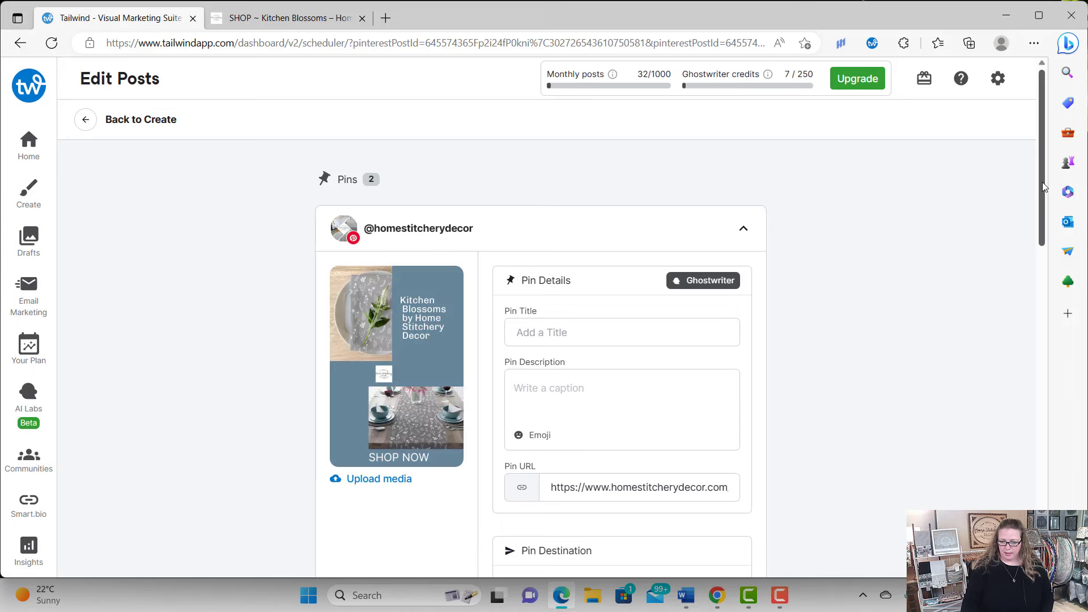
pyautogui.moveTo(1043, 184)
pyautogui.mouseDown()
pyautogui.moveTo(1052, 230)
pyautogui.moveTo(1046, 194)
pyautogui.mouseUp()
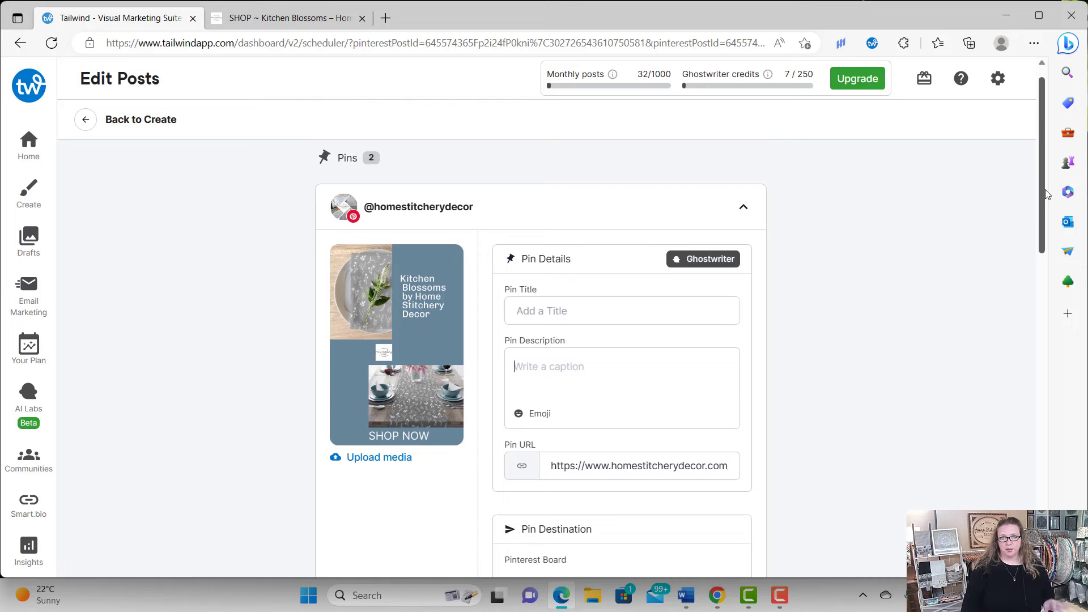
pyautogui.moveTo(1046, 191)
pyautogui.mouseDown()
pyautogui.moveTo(1048, 203)
pyautogui.moveTo(1045, 184)
pyautogui.mouseUp()
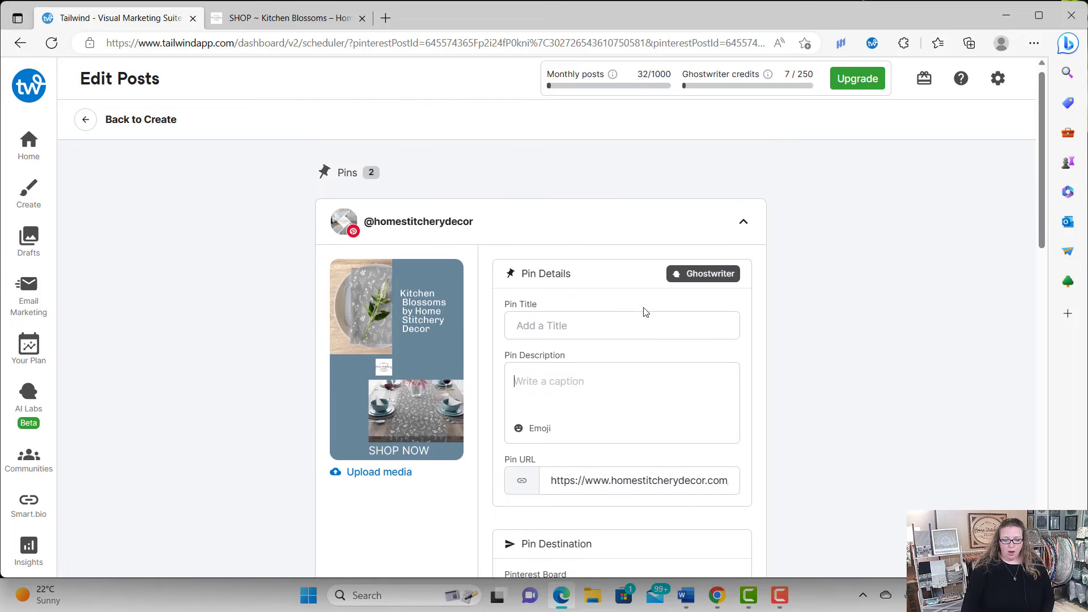
# Start a Ghostwriter description for the slate-blue pin about a featured product, selecting the prefilled product text for replacement
pyautogui.click(712, 281)
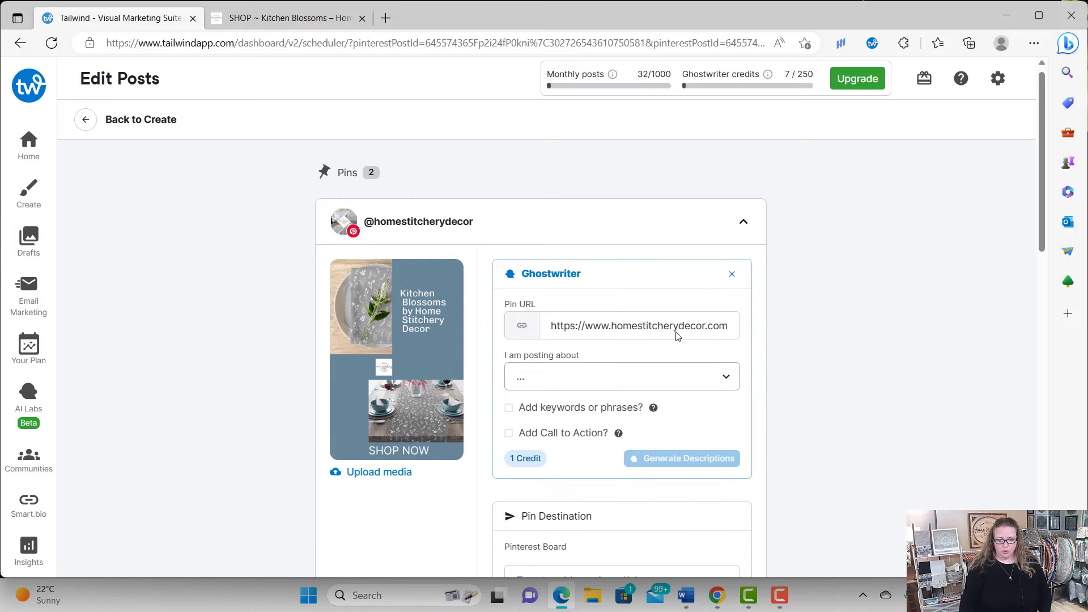
pyautogui.click(572, 378)
pyautogui.click(567, 413)
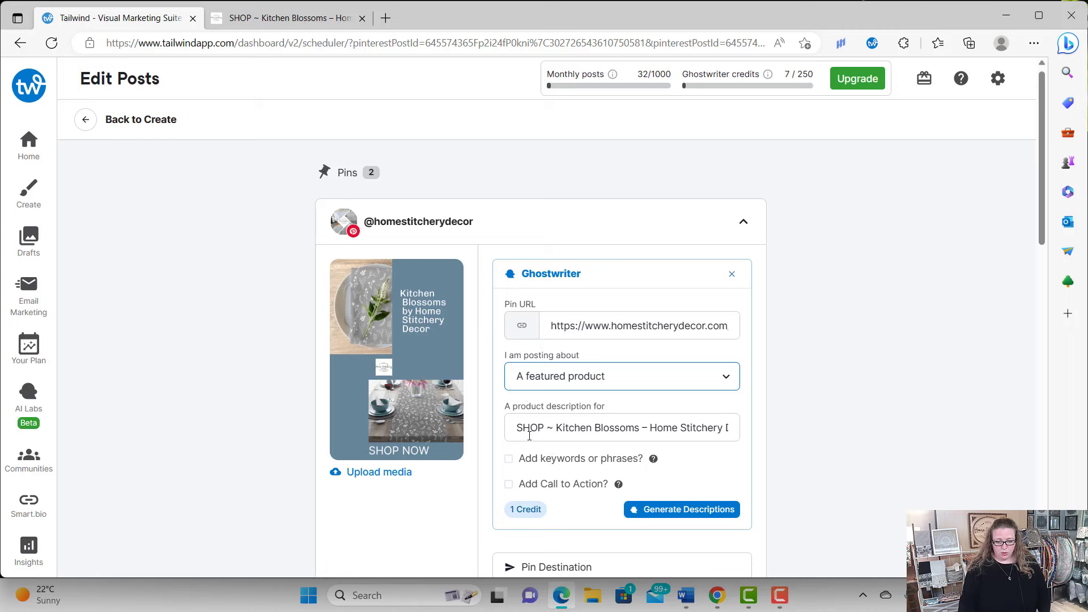
pyautogui.moveTo(517, 427); pyautogui.dragTo(820, 442)
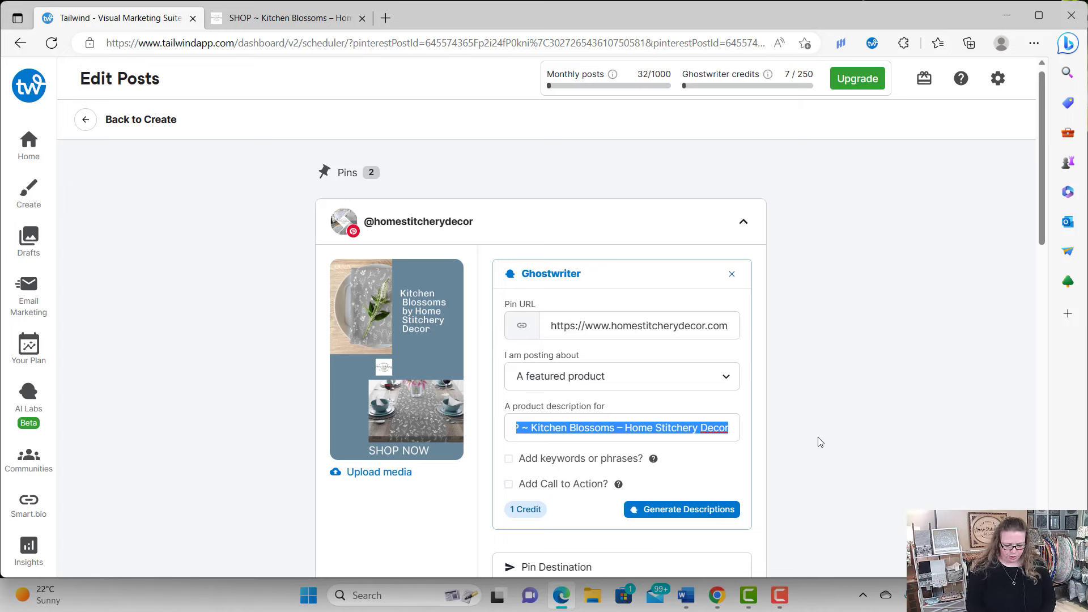
pyautogui.write('Bloddo')
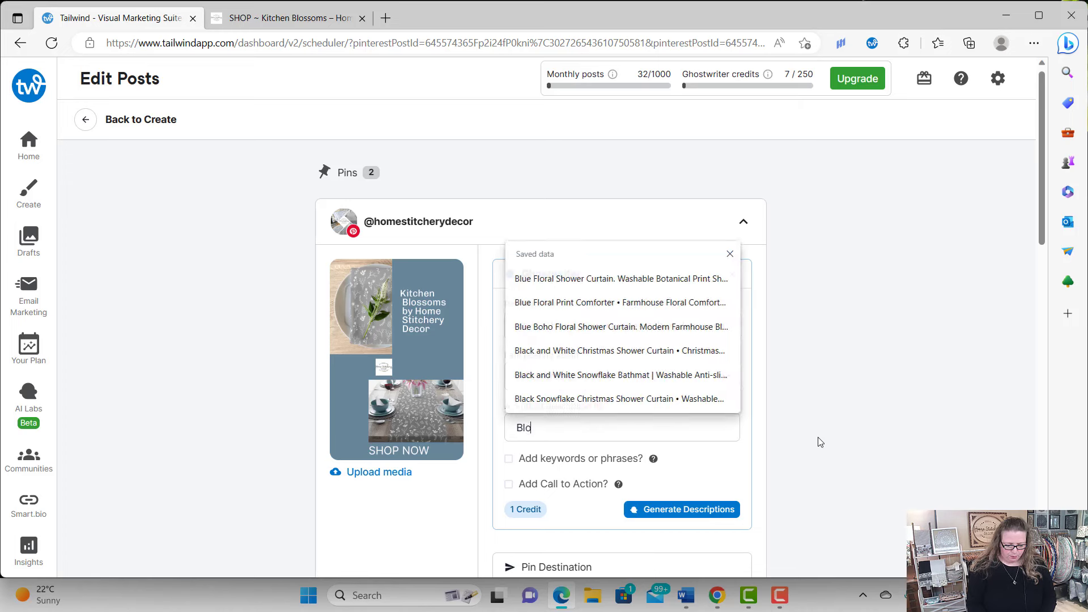
pyautogui.press('BackSpace')
pyautogui.press('BackSpace')
pyautogui.press('BackSpace')
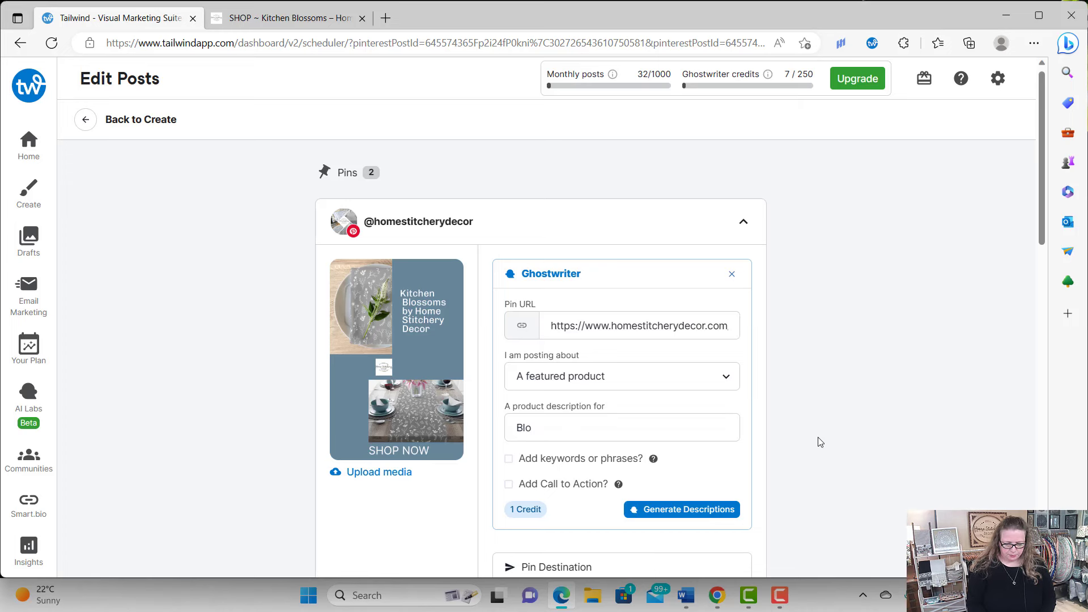
pyautogui.press('BackSpace')
pyautogui.write('ossoms by')
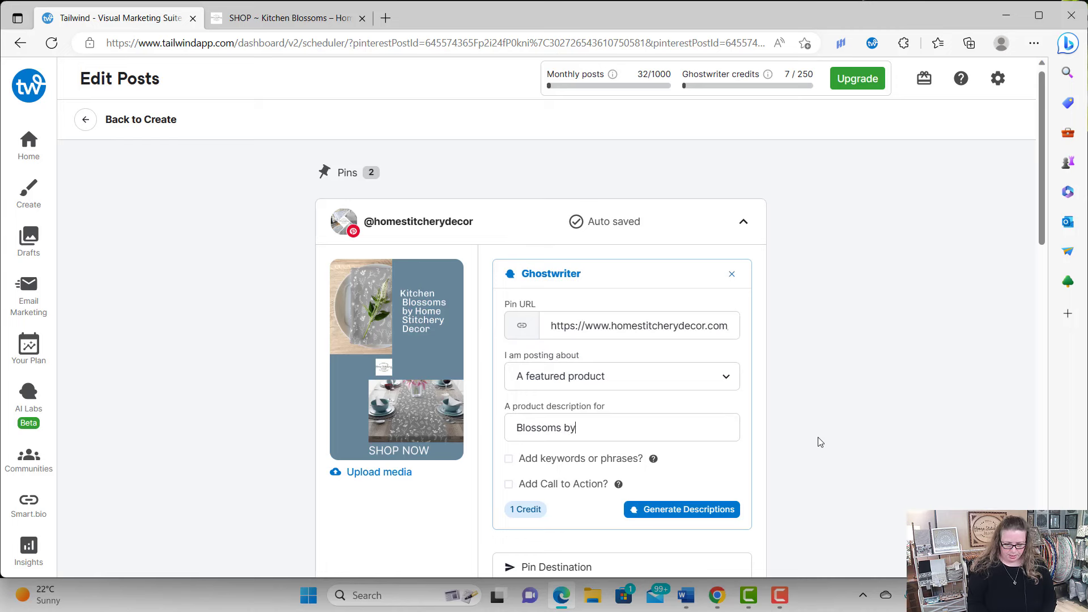
pyautogui.press('BackSpace')
pyautogui.press('BackSpace')
pyautogui.press('BackSpace')
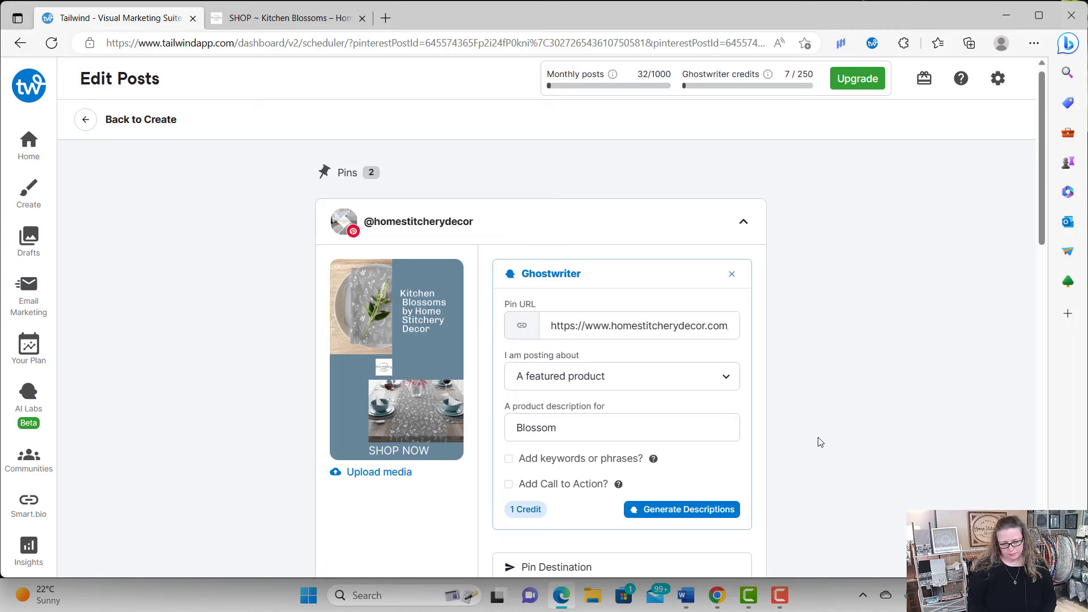
pyautogui.press('BackSpace')
pyautogui.press('BackSpace')
pyautogui.press('BackSpace')
pyautogui.press('BackSpace')
pyautogui.press('BackSpace')
pyautogui.press('BackSpace')
pyautogui.press('BackSpace')
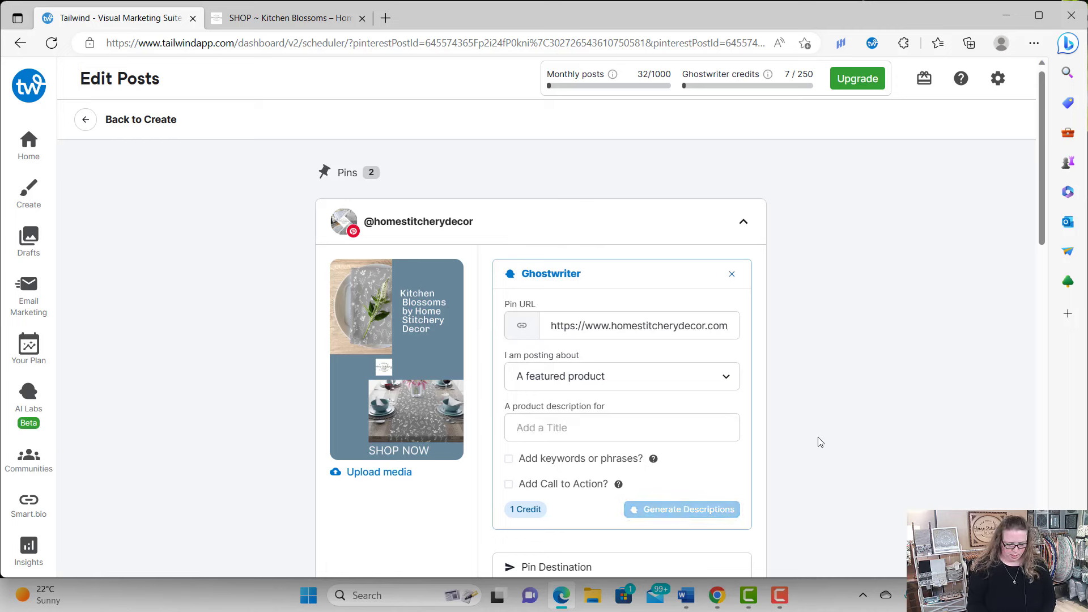
# Enter "Modern Farmhouse Kitchen Linens" as the product that Ghostwriter should describe
pyautogui.write('Modern')
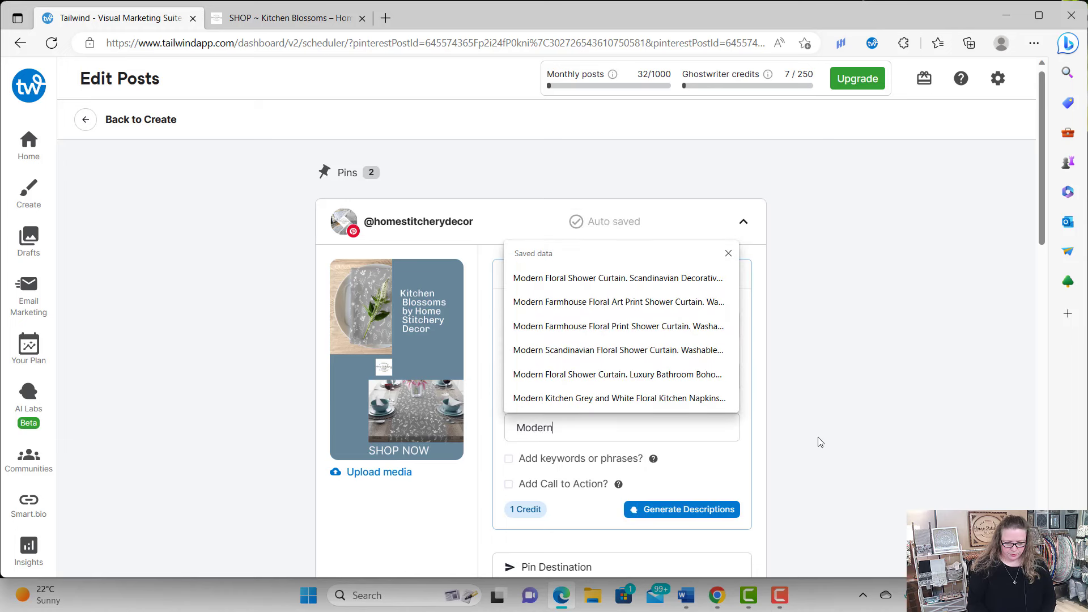
pyautogui.write(' Farmhouse')
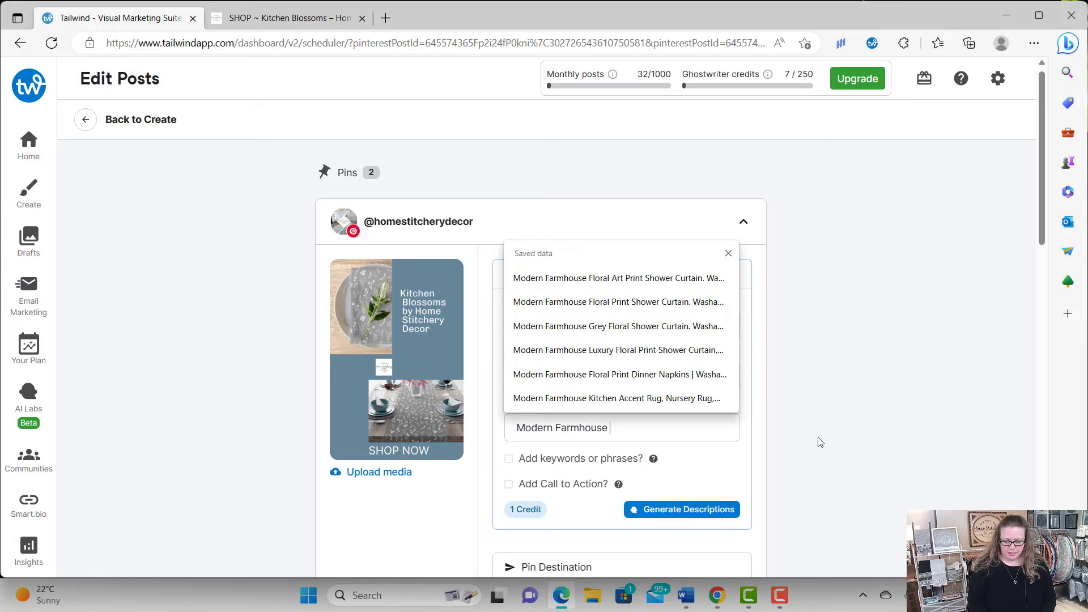
pyautogui.write(' Kitchen Li')
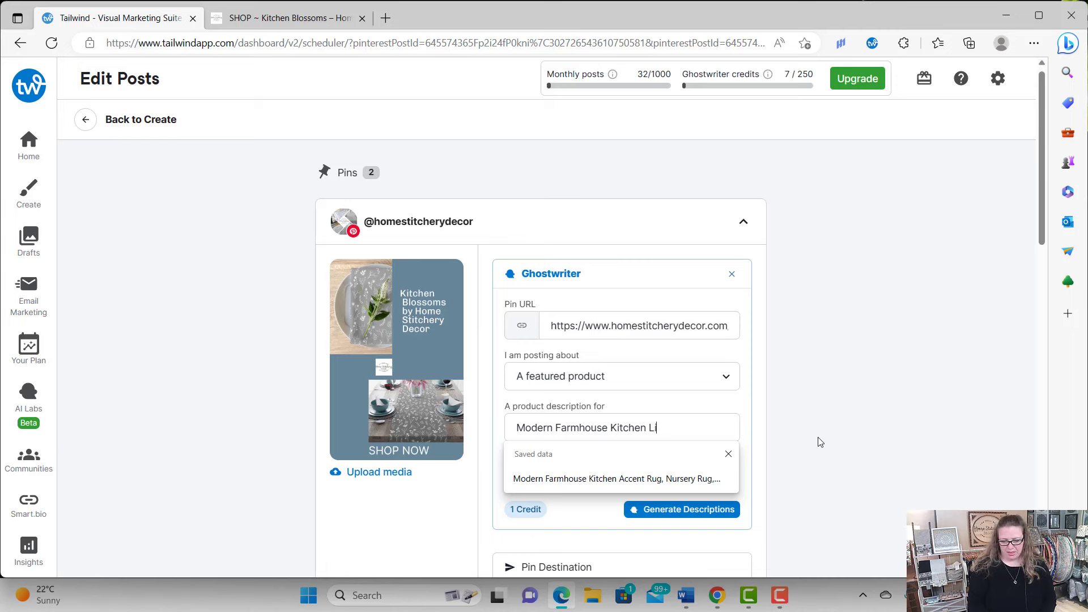
pyautogui.write('nens')
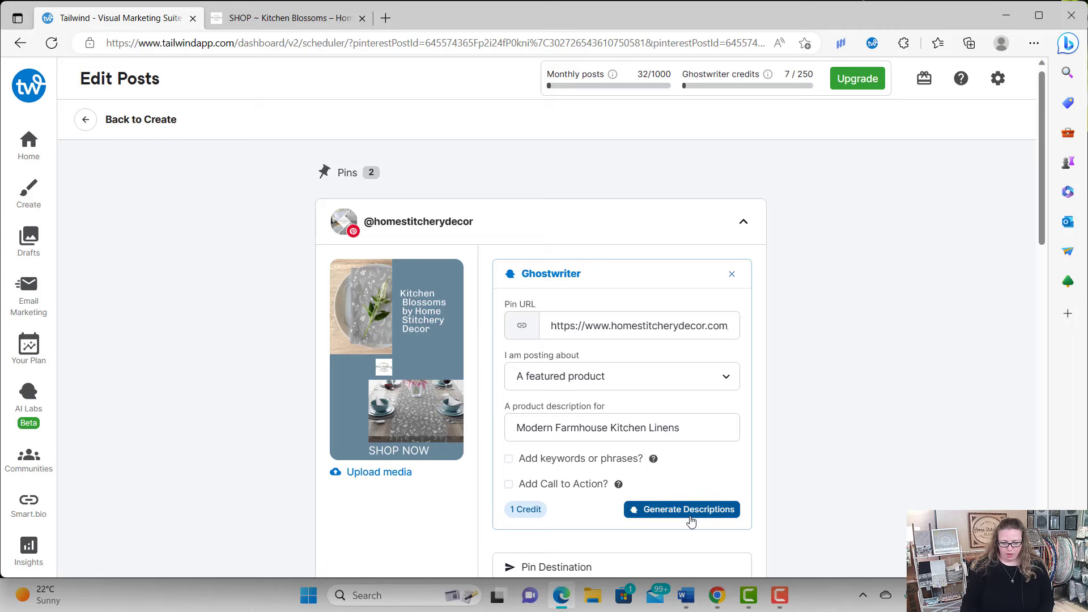
# Add the key phrase "mix and match linens" and generate the pin descriptions
pyautogui.click(561, 464)
pyautogui.click(584, 482)
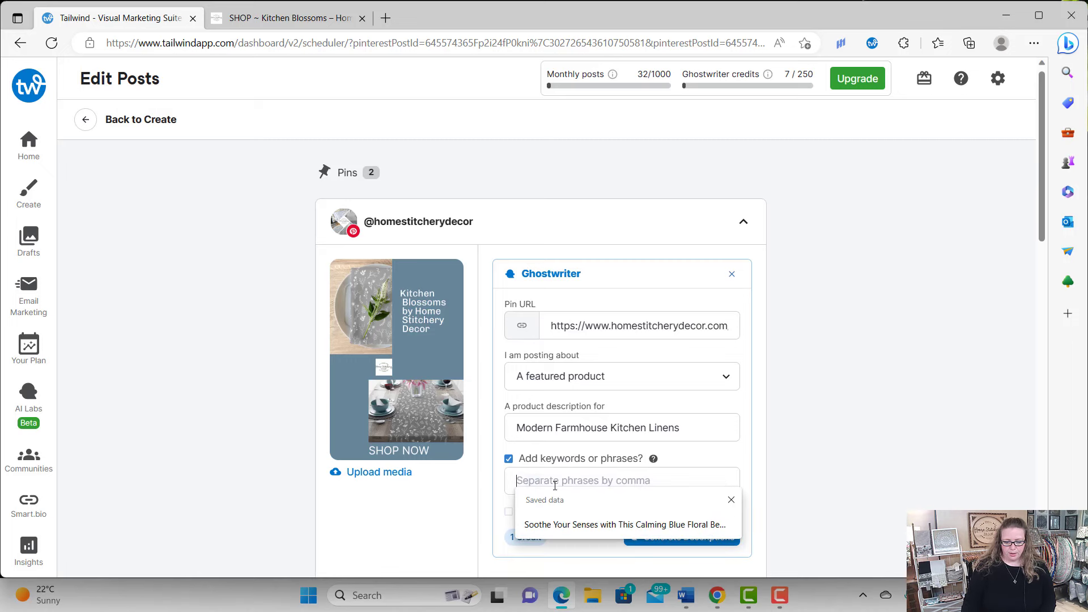
pyautogui.write('mix a')
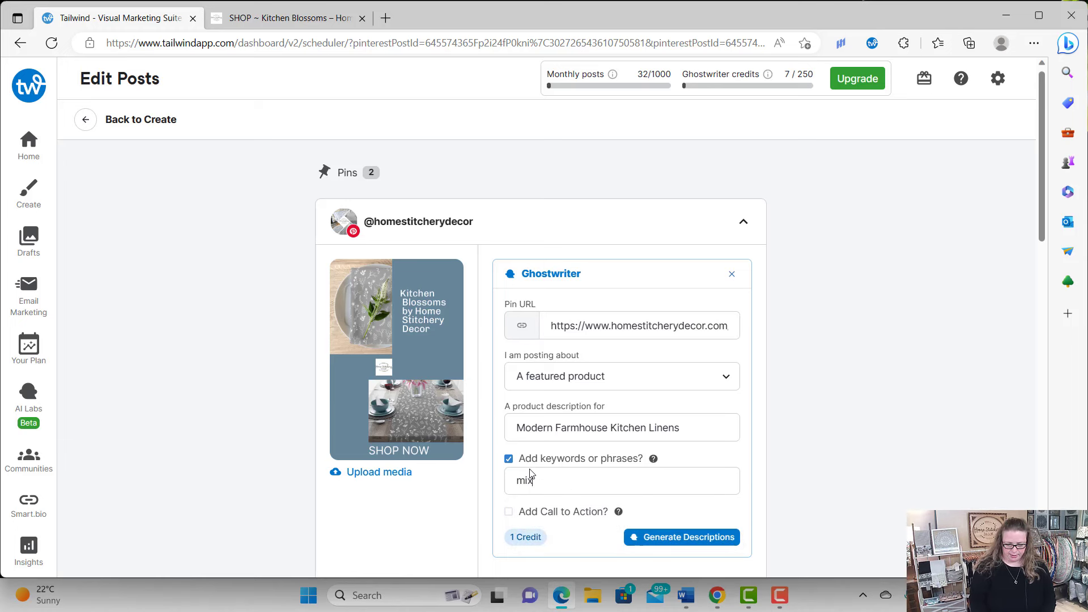
pyautogui.write('n')
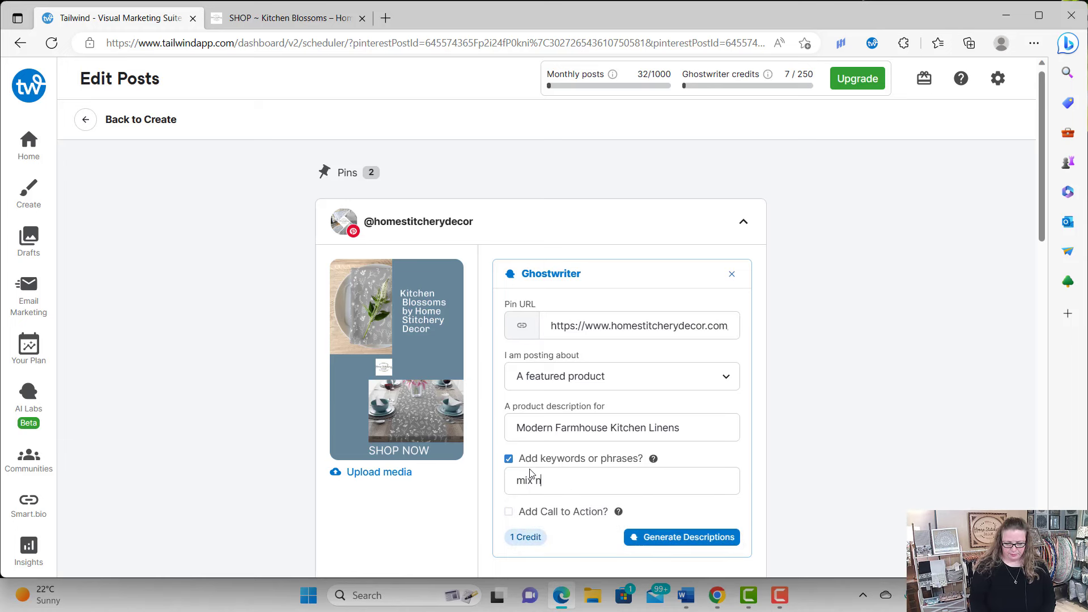
pyautogui.write('d match li')
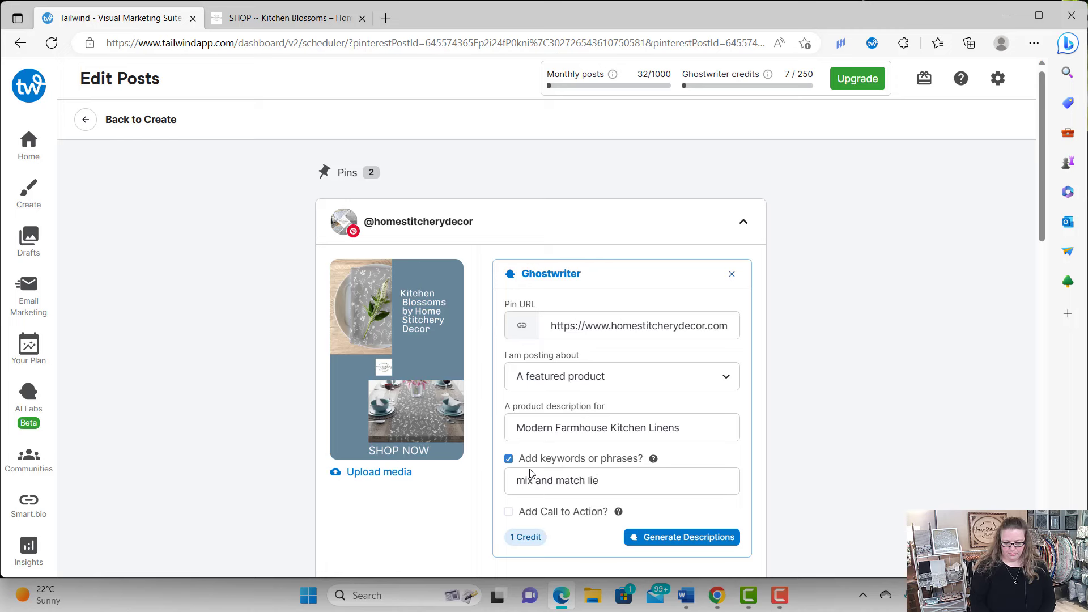
pyautogui.write('nes')
pyautogui.press('BackSpace')
pyautogui.write('ns')
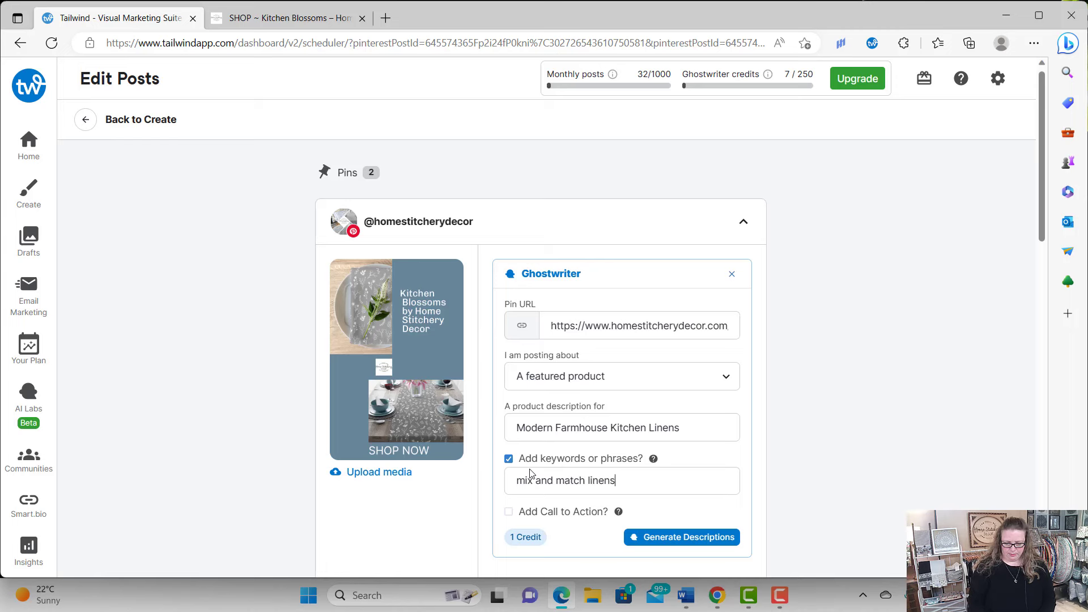
pyautogui.click(694, 542)
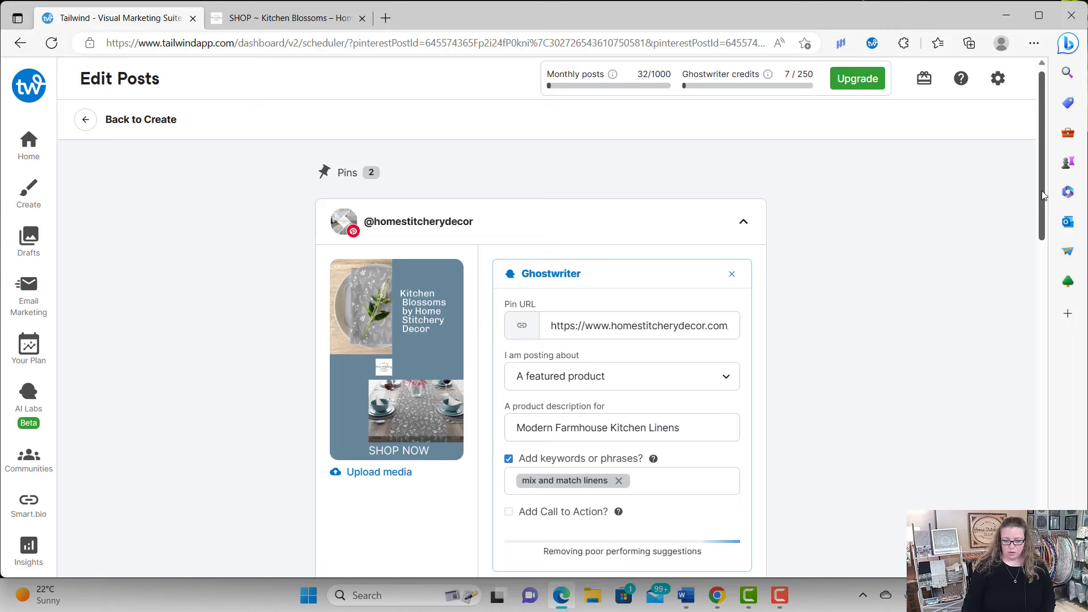
# Read through the first generated pin description and copy its full text
pyautogui.moveTo(1044, 196); pyautogui.dragTo(1039, 280)
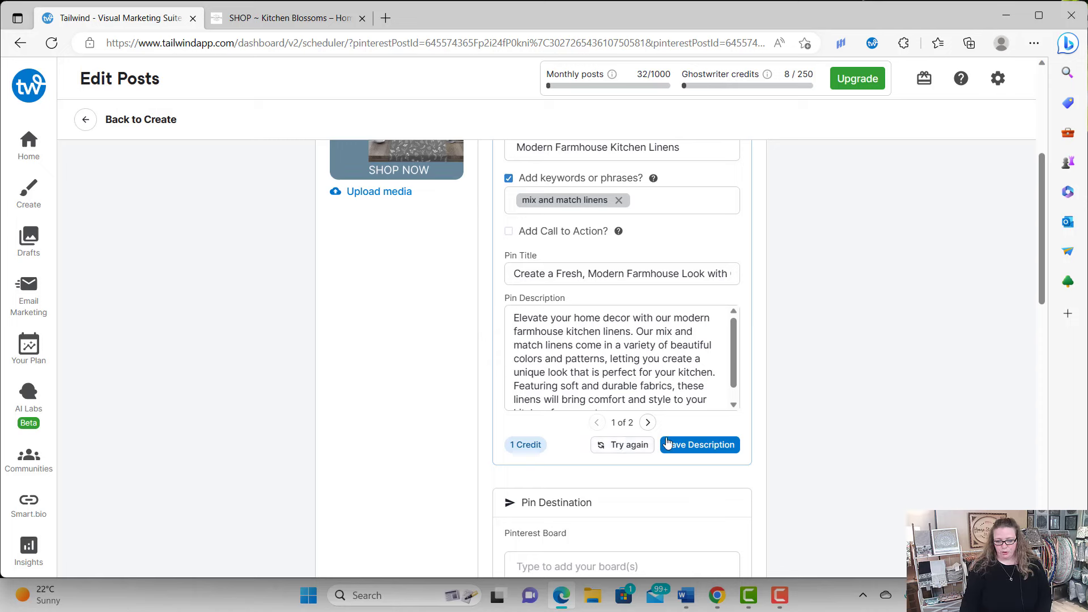
pyautogui.moveTo(731, 359); pyautogui.dragTo(744, 388)
pyautogui.scroll(1, 737, 368)
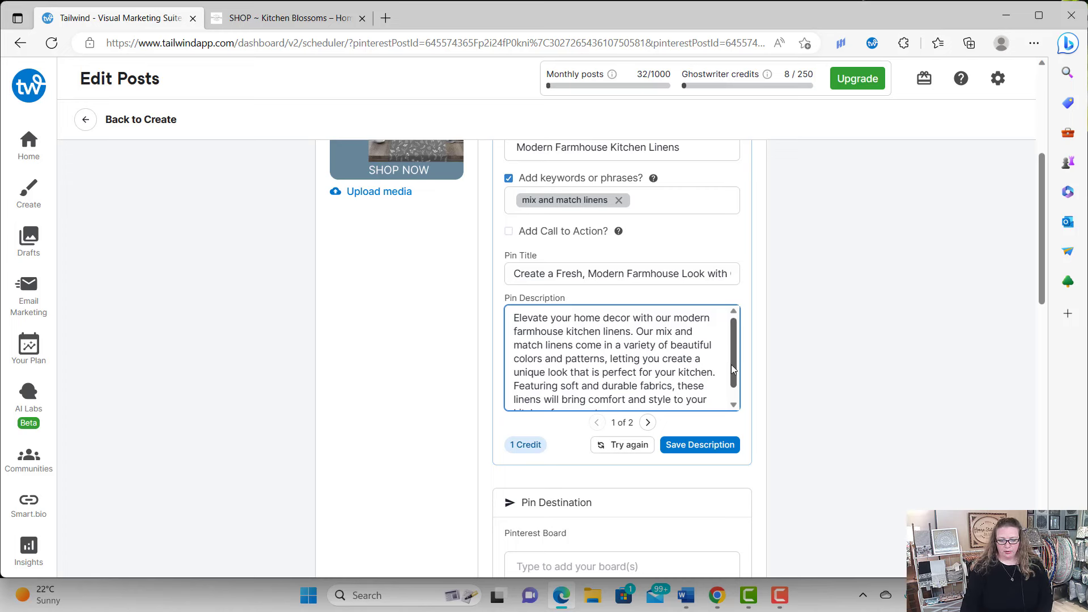
pyautogui.scroll(-1, 739, 374)
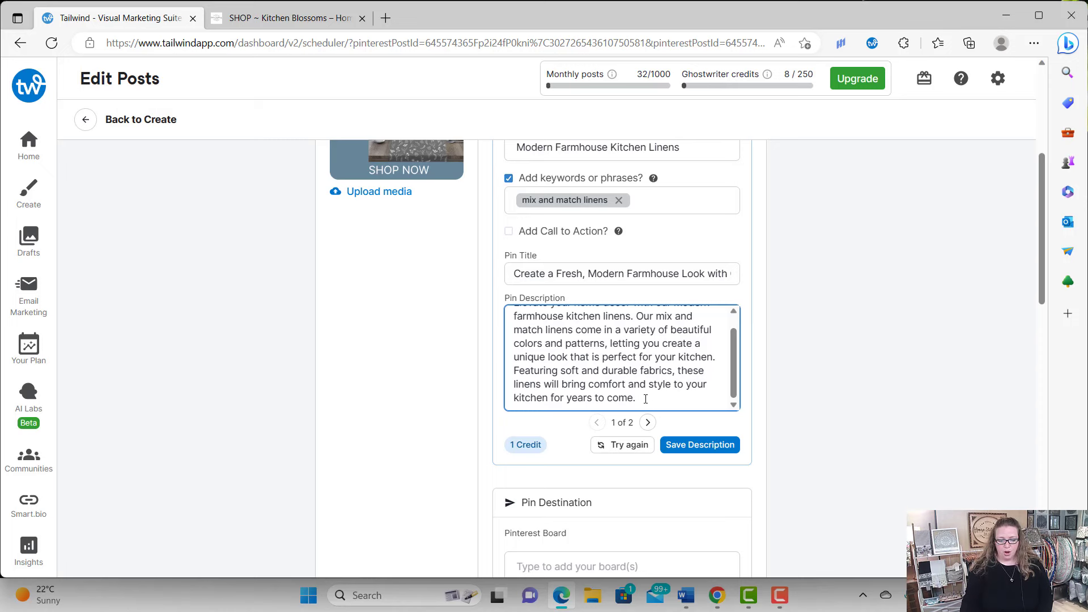
pyautogui.moveTo(644, 398); pyautogui.dragTo(498, 287)
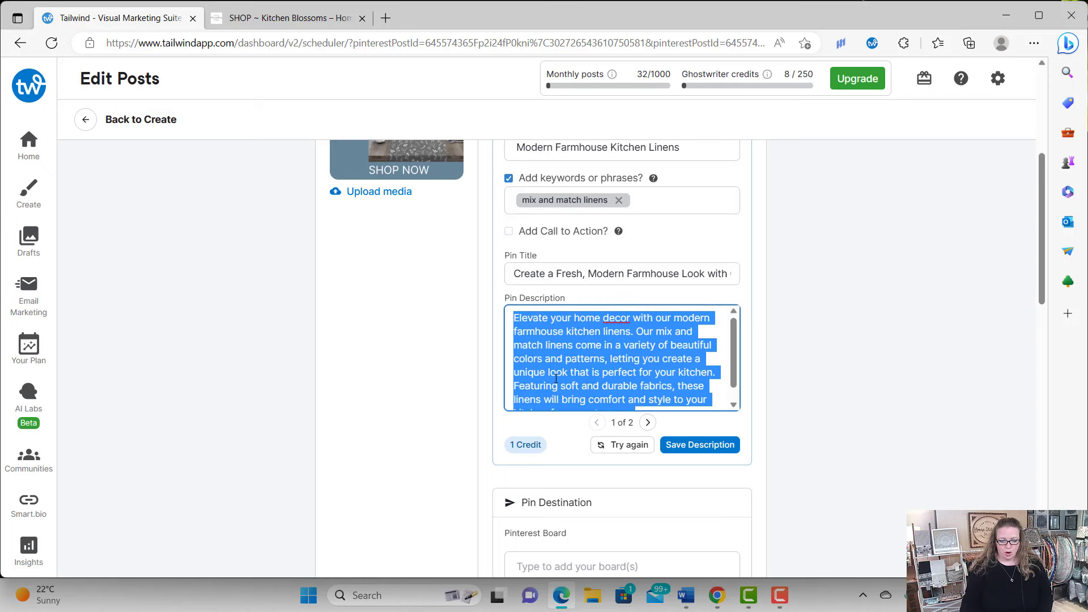
pyautogui.rightClick(617, 372)
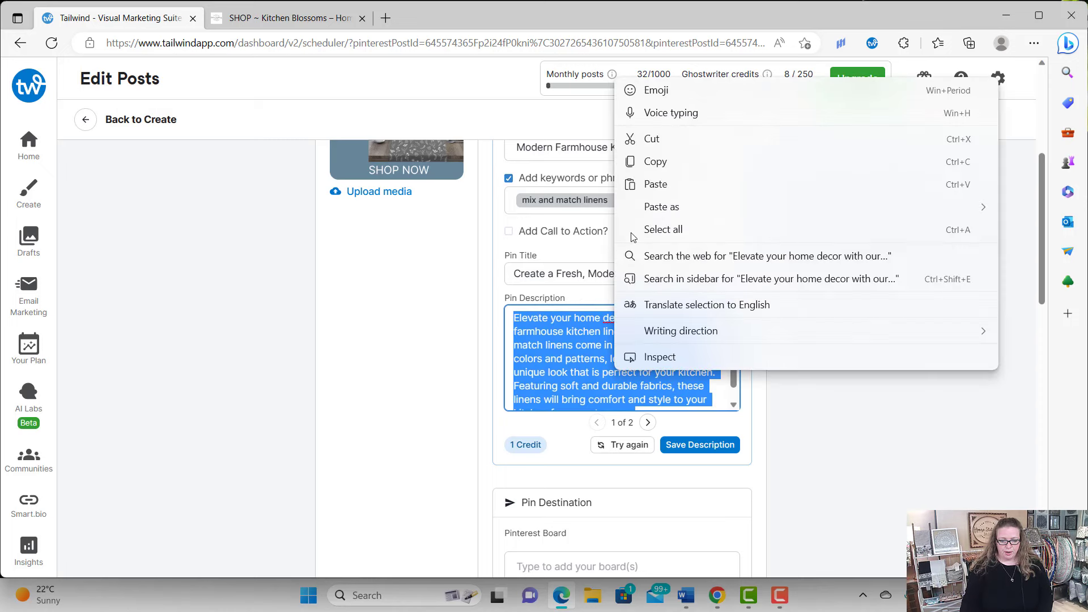
pyautogui.click(660, 162)
# Cross-post the pin to the Home Stitchery Decor Facebook Page, with the copied description as the Facebook post description
pyautogui.scroll(-5, 1051, 363)
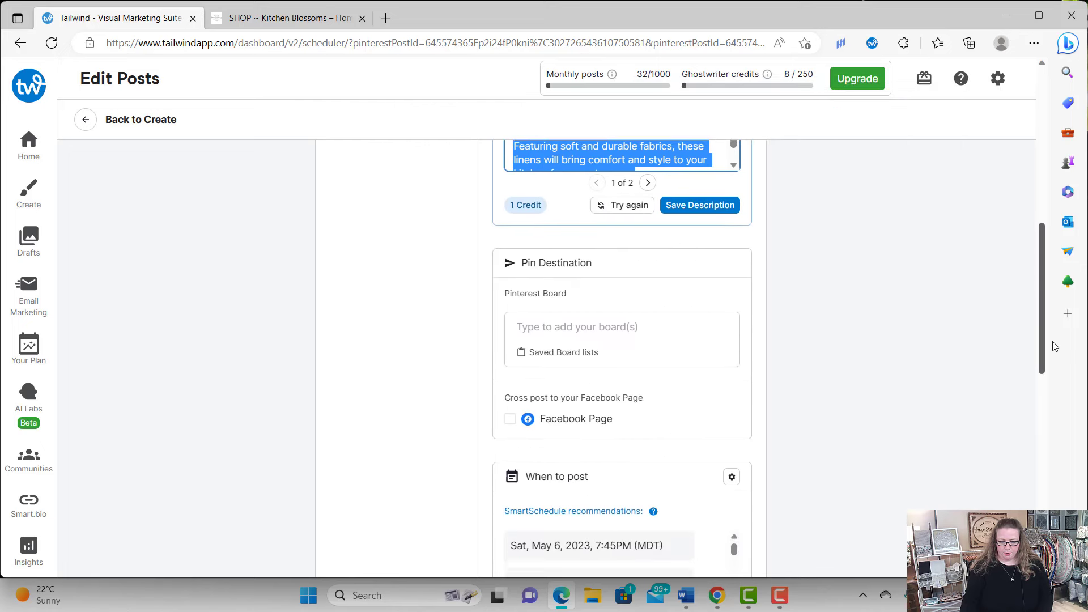
pyautogui.click(510, 340)
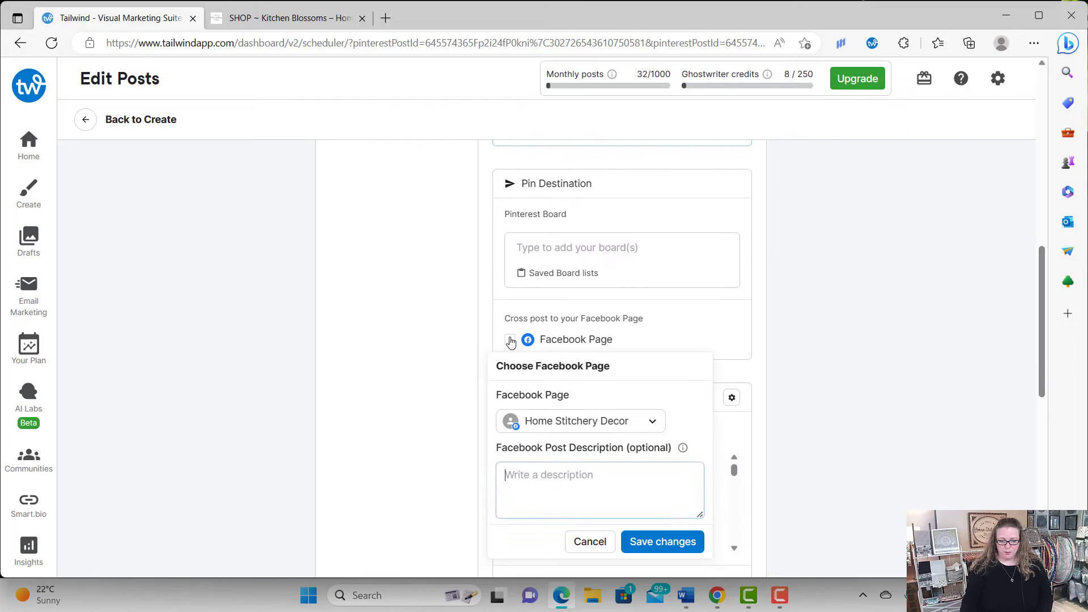
pyautogui.rightClick(561, 478)
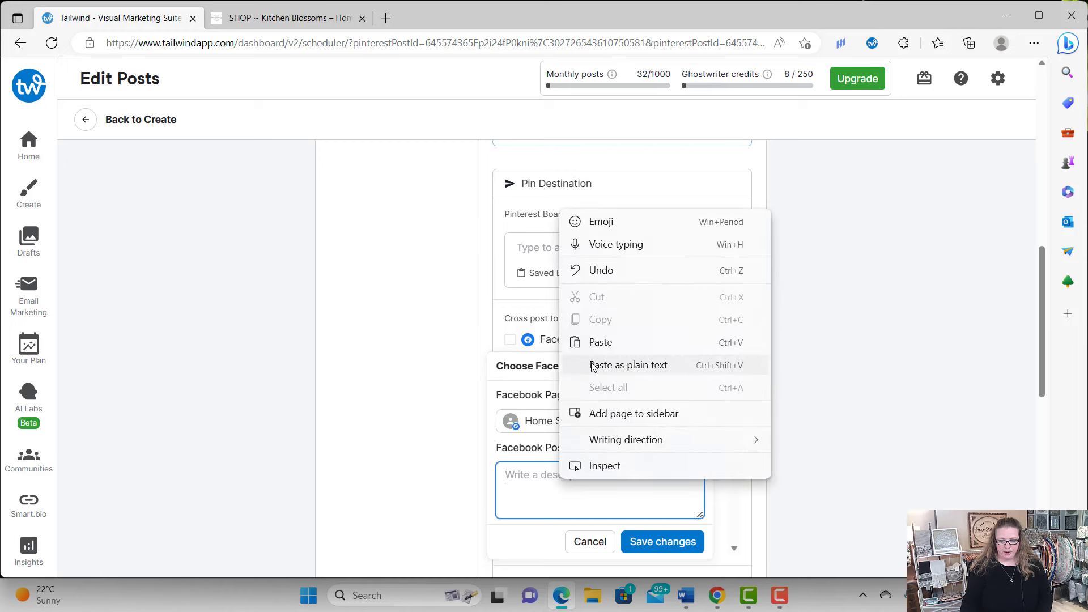
pyautogui.click(595, 341)
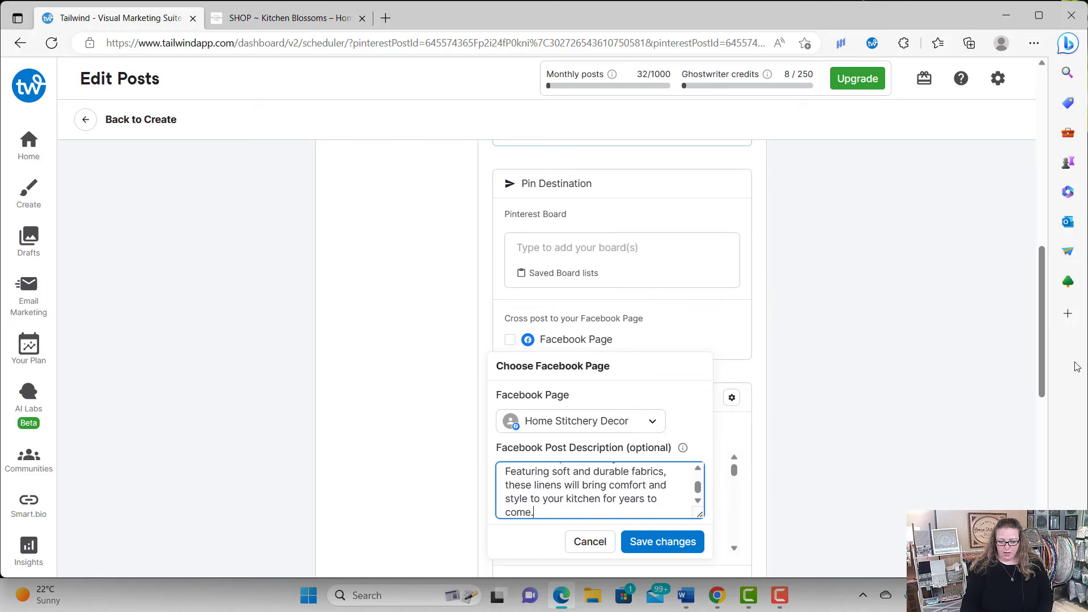
pyautogui.click(651, 543)
# Read through the second generated description and save it as the pin's description
pyautogui.scroll(1, 1038, 345)
pyautogui.scroll(5, 1038, 319)
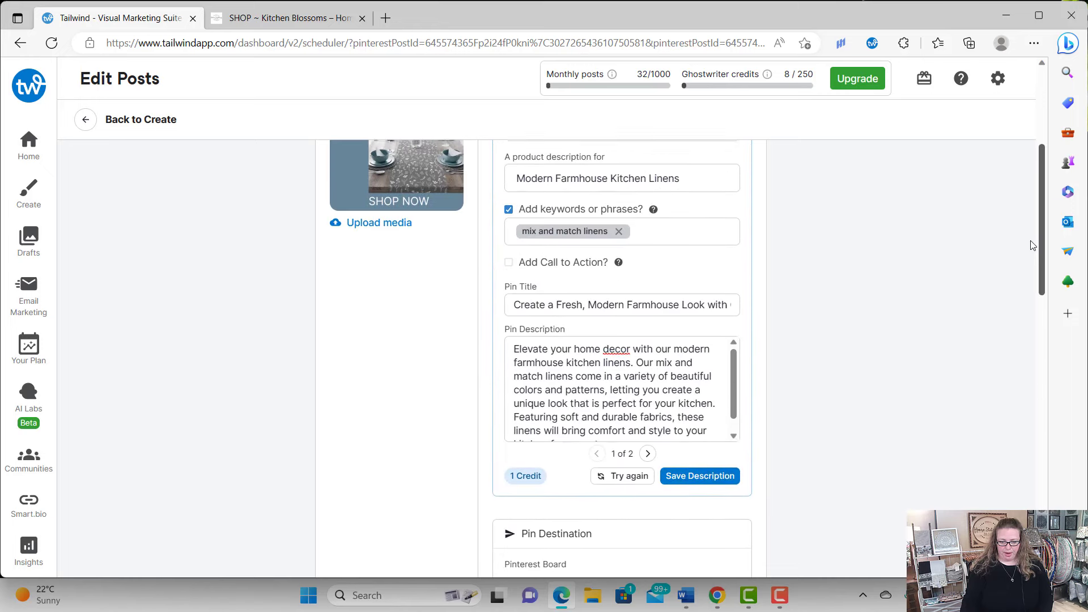
pyautogui.click(648, 464)
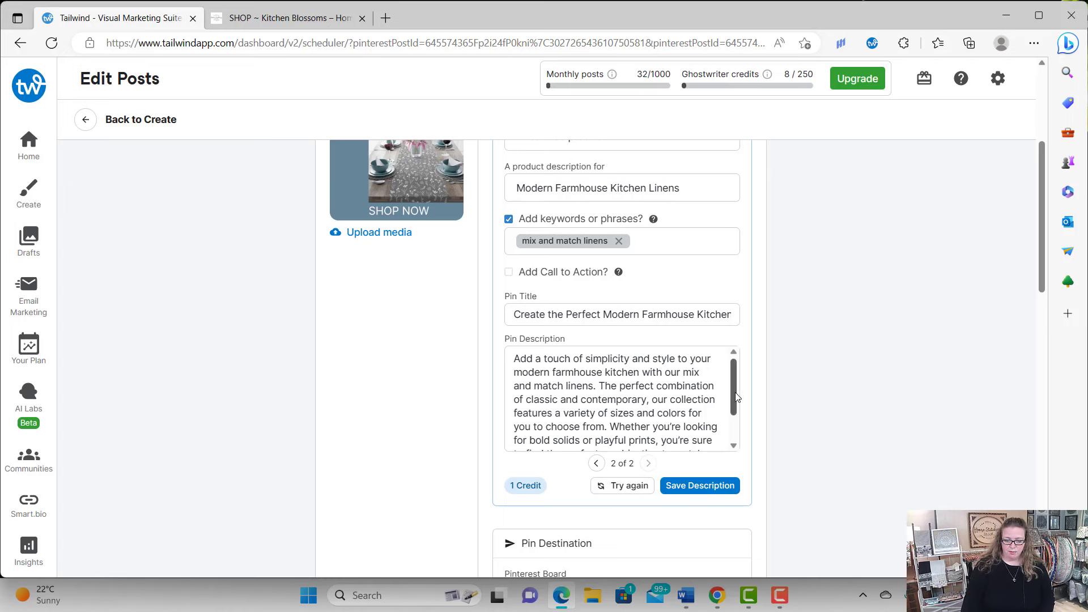
pyautogui.moveTo(731, 387); pyautogui.dragTo(744, 412)
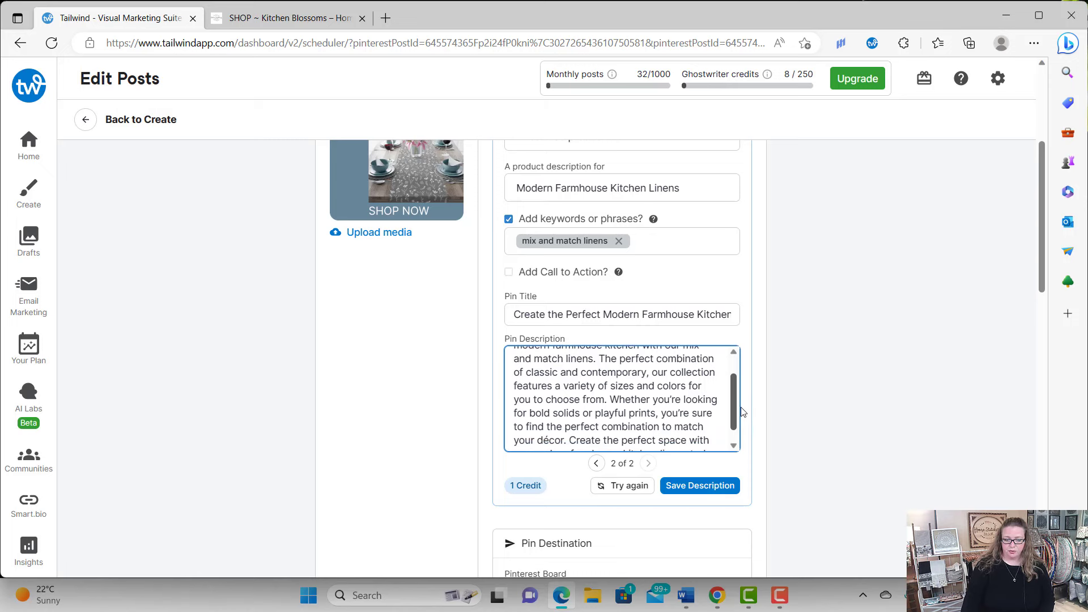
pyautogui.moveTo(742, 412); pyautogui.dragTo(737, 435)
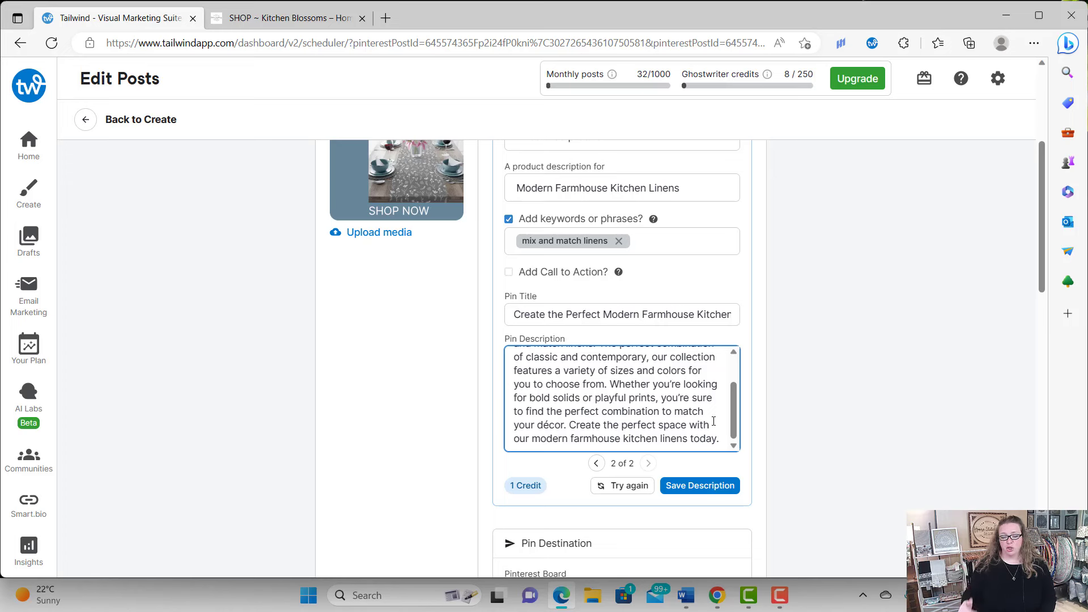
pyautogui.click(731, 485)
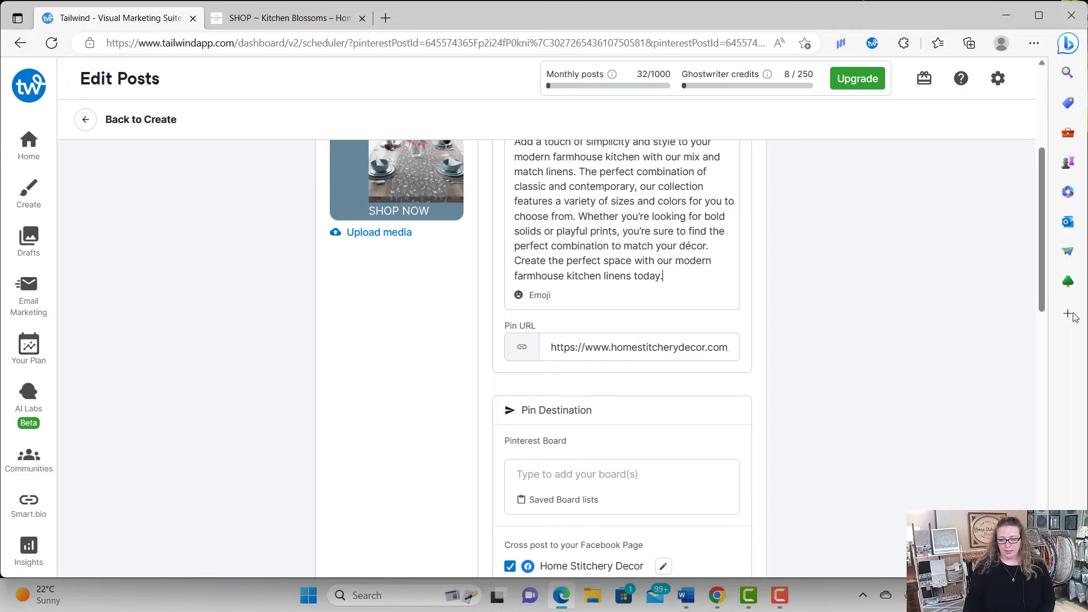
# Assign the pin to all the Pinterest boards in the saved Farmhouse Kitchen board list
pyautogui.moveTo(1040, 276); pyautogui.dragTo(1044, 225)
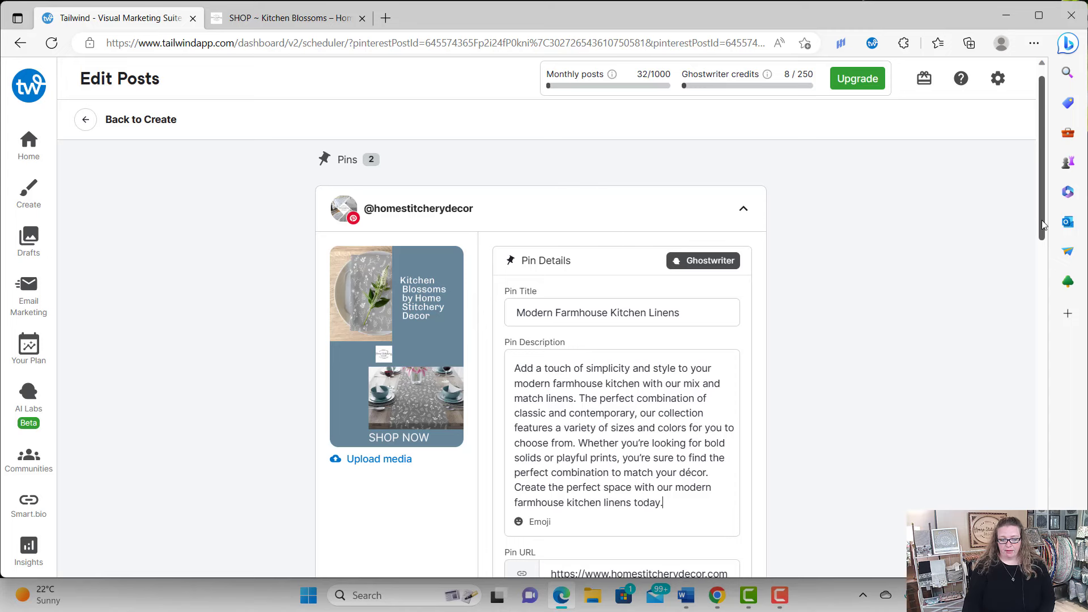
pyautogui.moveTo(1044, 225); pyautogui.dragTo(1037, 313)
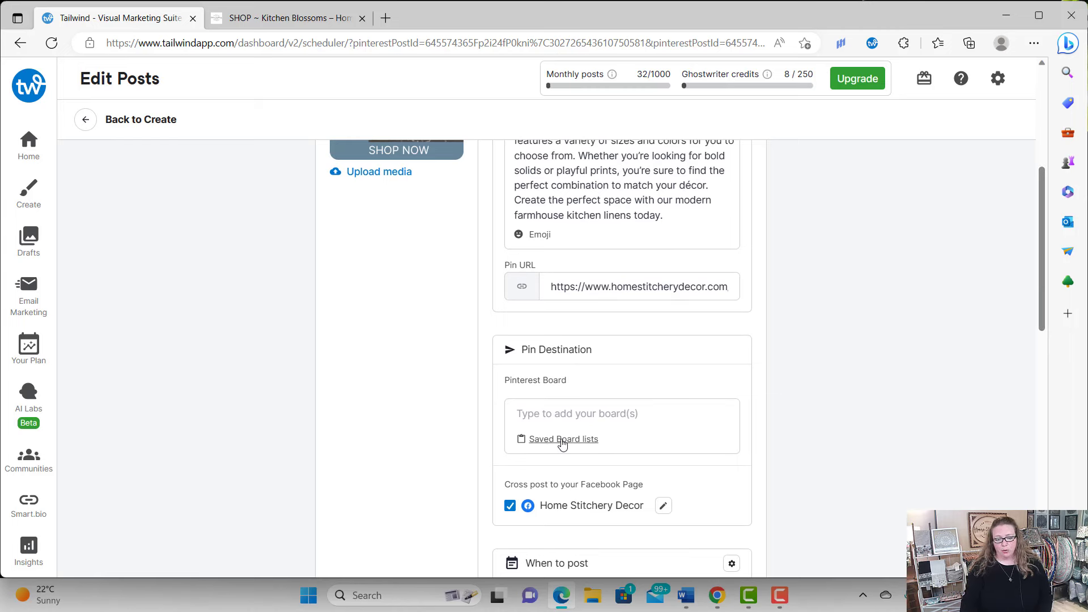
pyautogui.click(560, 418)
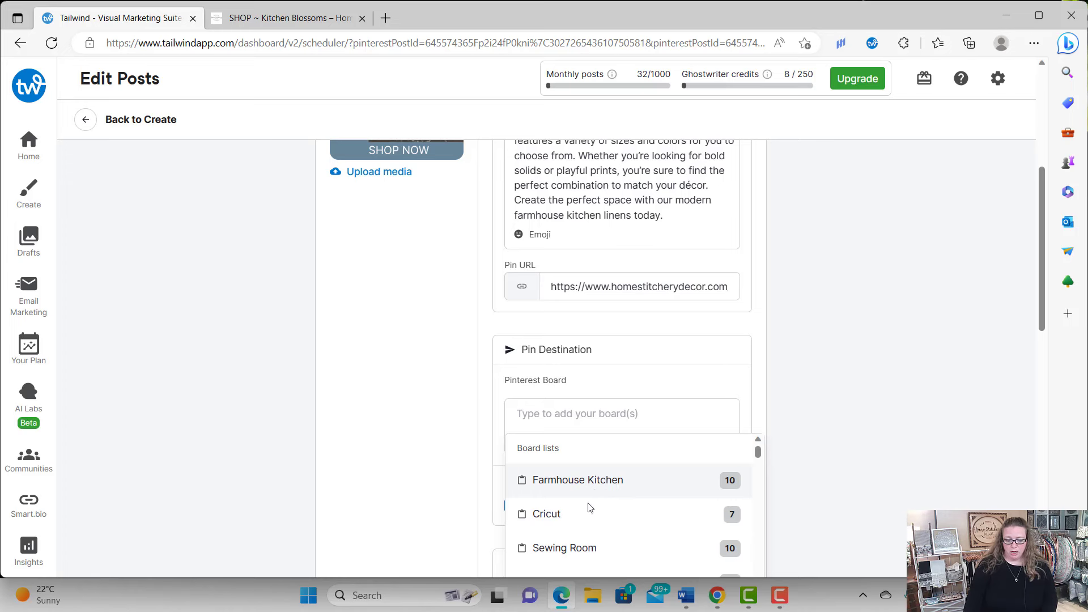
pyautogui.click(611, 482)
pyautogui.moveTo(1046, 270); pyautogui.dragTo(1039, 321)
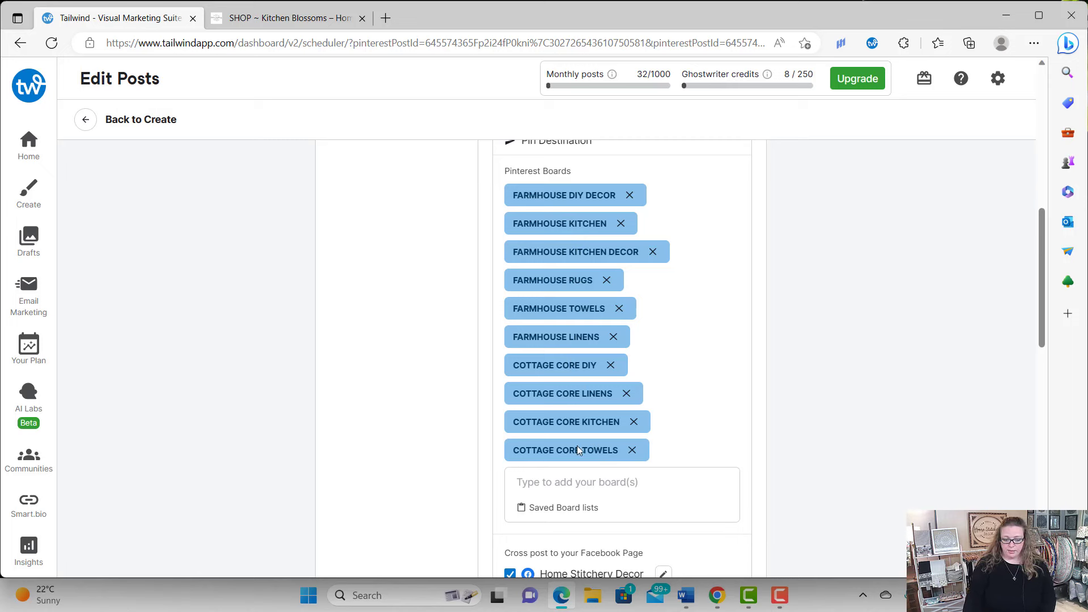
pyautogui.scroll(-2, 1045, 309)
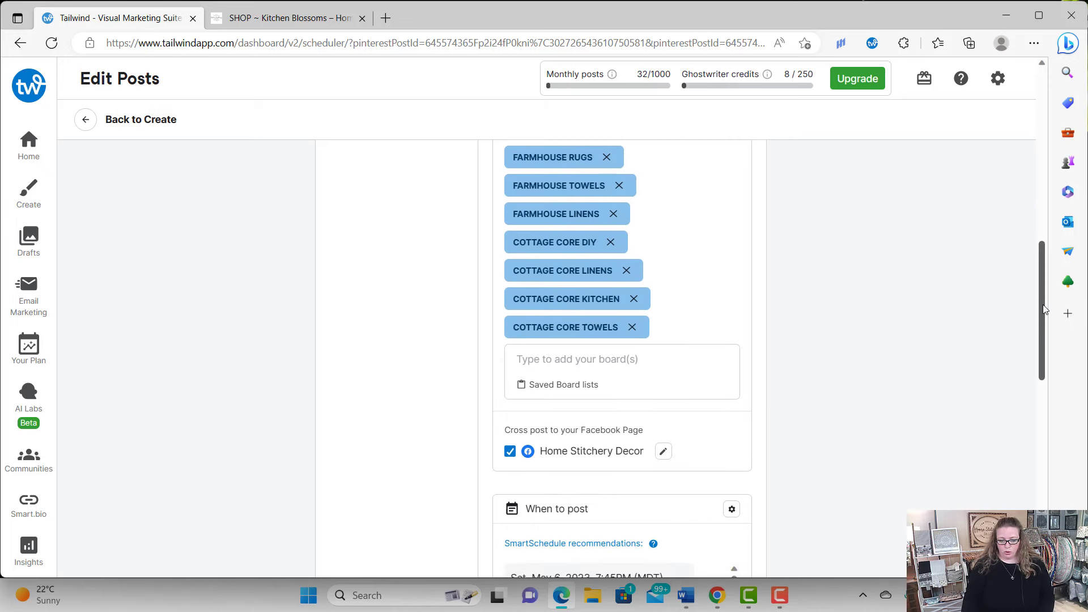
# Set a custom posting date of May 5 for the first pin and schedule the post
pyautogui.moveTo(1045, 309); pyautogui.dragTo(1047, 384)
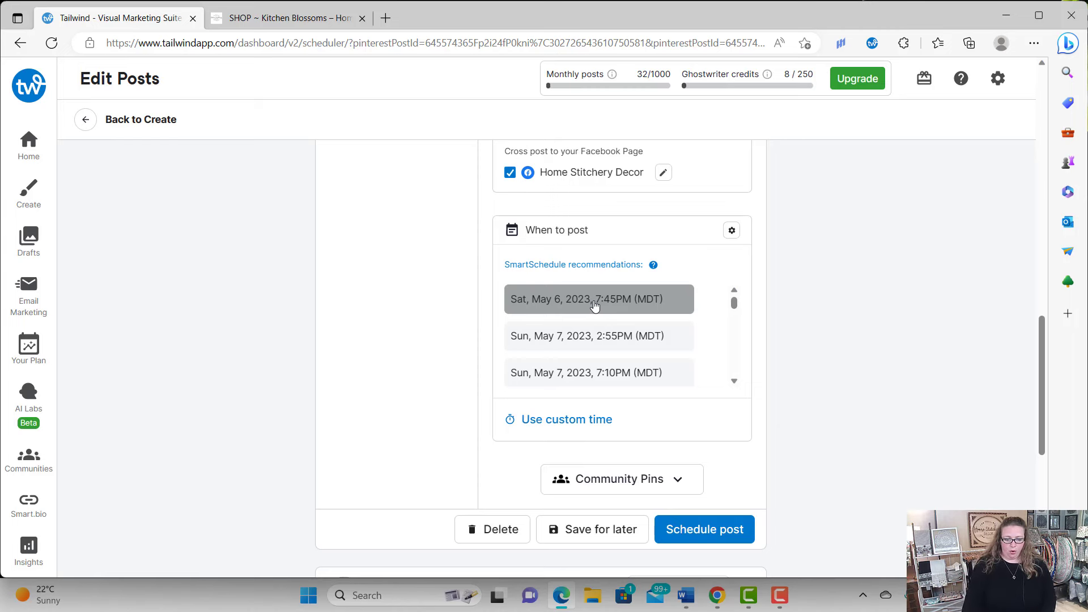
pyautogui.click(602, 419)
pyautogui.click(551, 293)
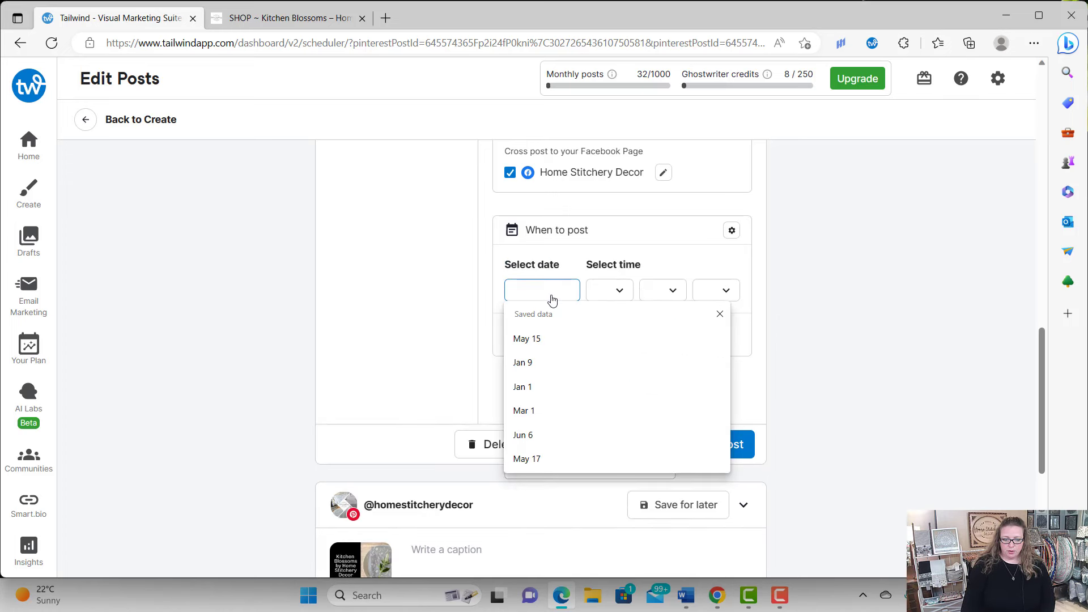
pyautogui.click(552, 300)
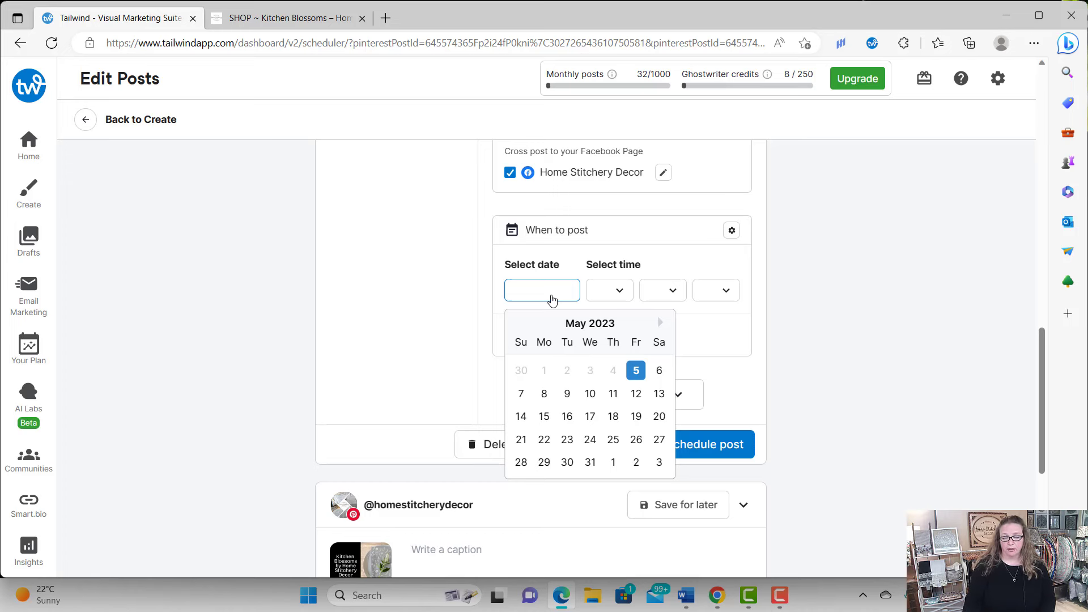
pyautogui.click(635, 371)
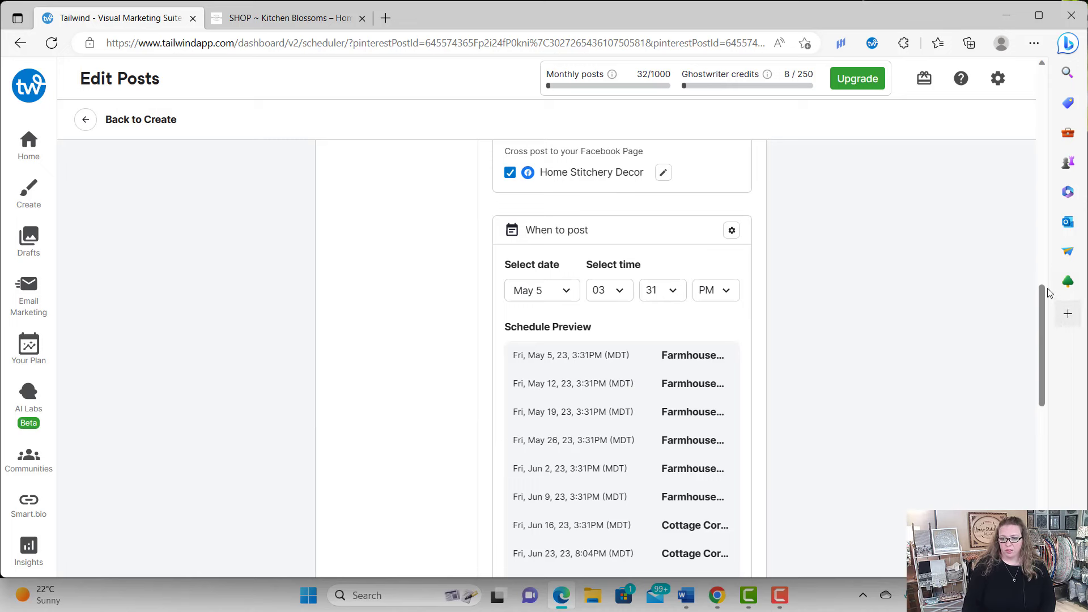
pyautogui.moveTo(1044, 303); pyautogui.dragTo(1048, 378)
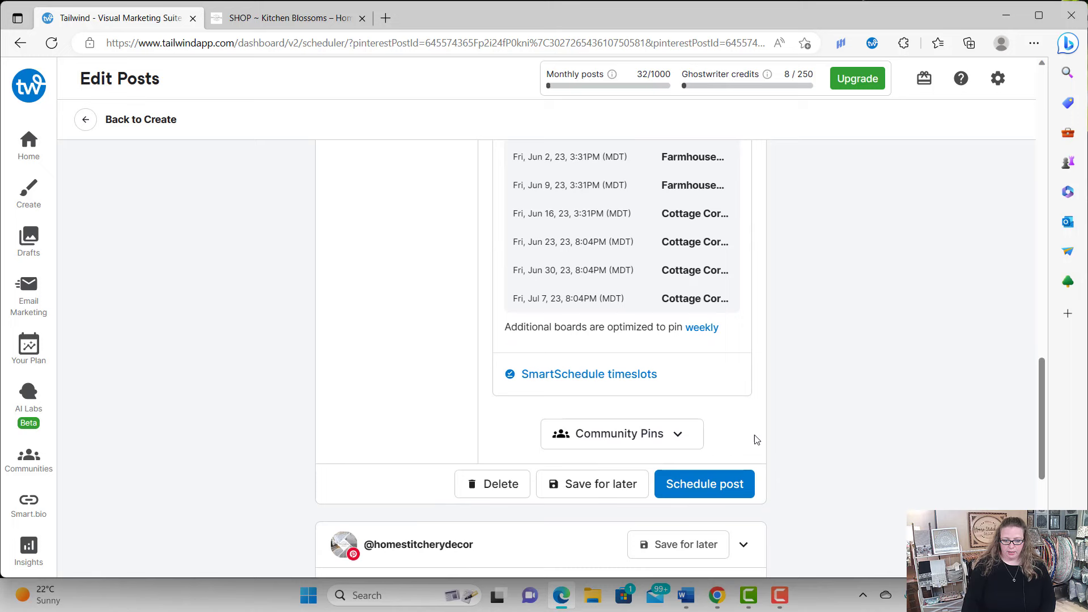
pyautogui.click(688, 487)
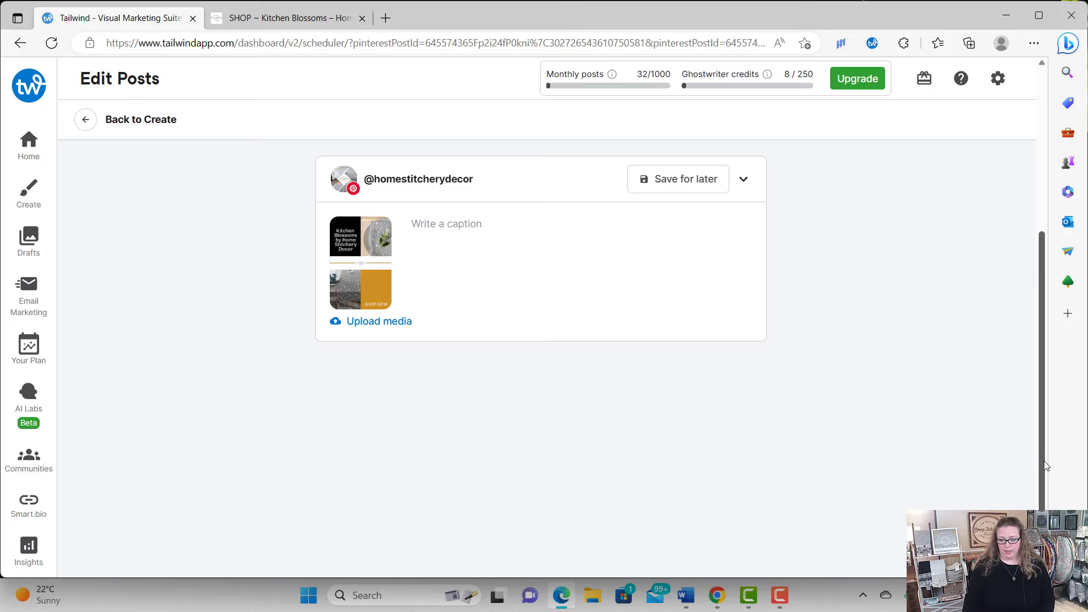
# Open the second, black and mustard Kitchen Blossoms pin and title it "Modern Farmhouse Kitchen Linens"
pyautogui.moveTo(1044, 461); pyautogui.dragTo(1048, 266)
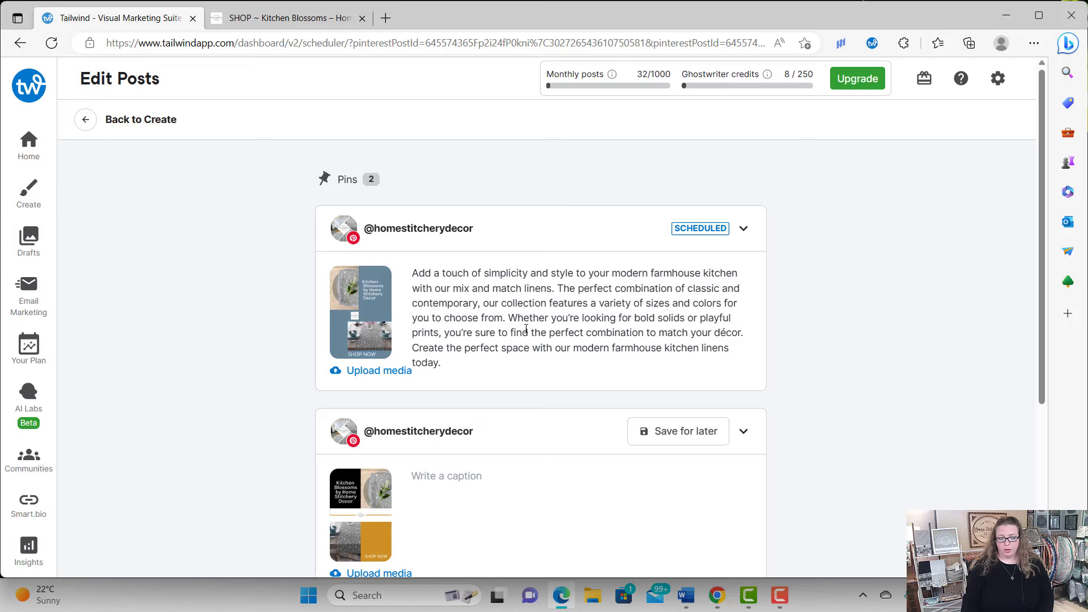
pyautogui.scroll(-3, 1041, 295)
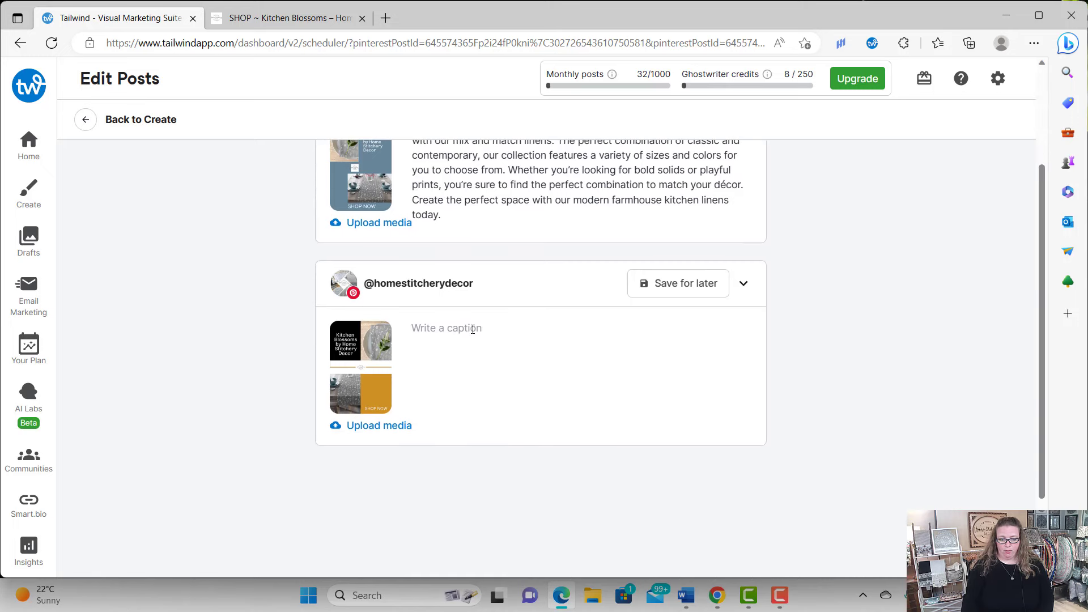
pyautogui.click(427, 369)
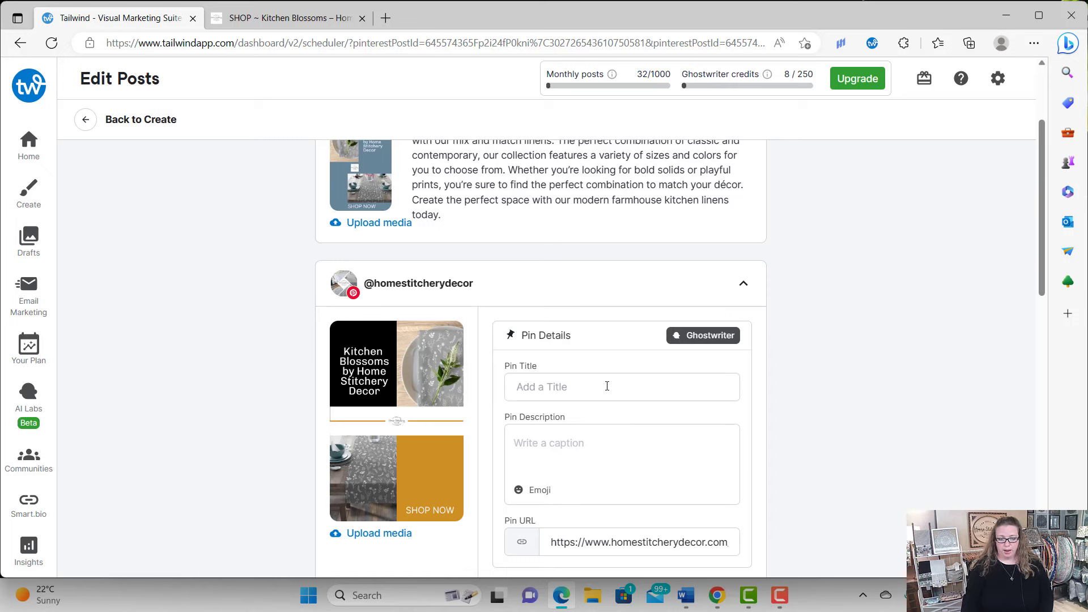
pyautogui.click(589, 384)
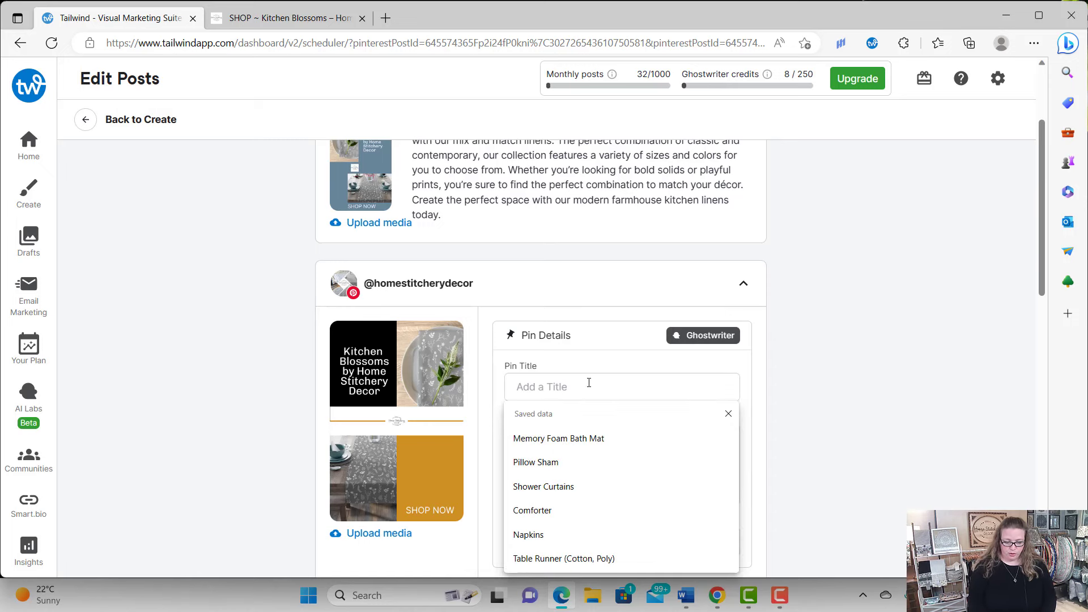
pyautogui.write('Modern ')
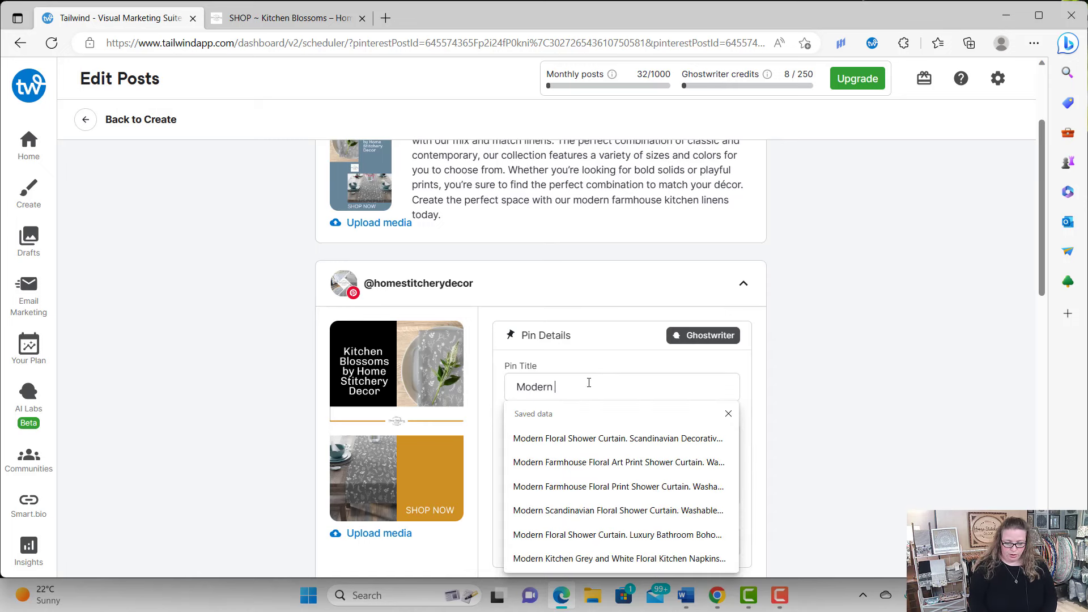
pyautogui.write('Farmhouse Kitchen Linens')
# Start Ghostwriter for the second pin, set the post topic to "A featured product" and enable keywords or phrases
pyautogui.click(702, 335)
pyautogui.click(621, 438)
pyautogui.click(566, 473)
pyautogui.click(532, 525)
# Add the key phrase "grey floral print on mix and match products" to the Ghostwriter request
pyautogui.click(553, 541)
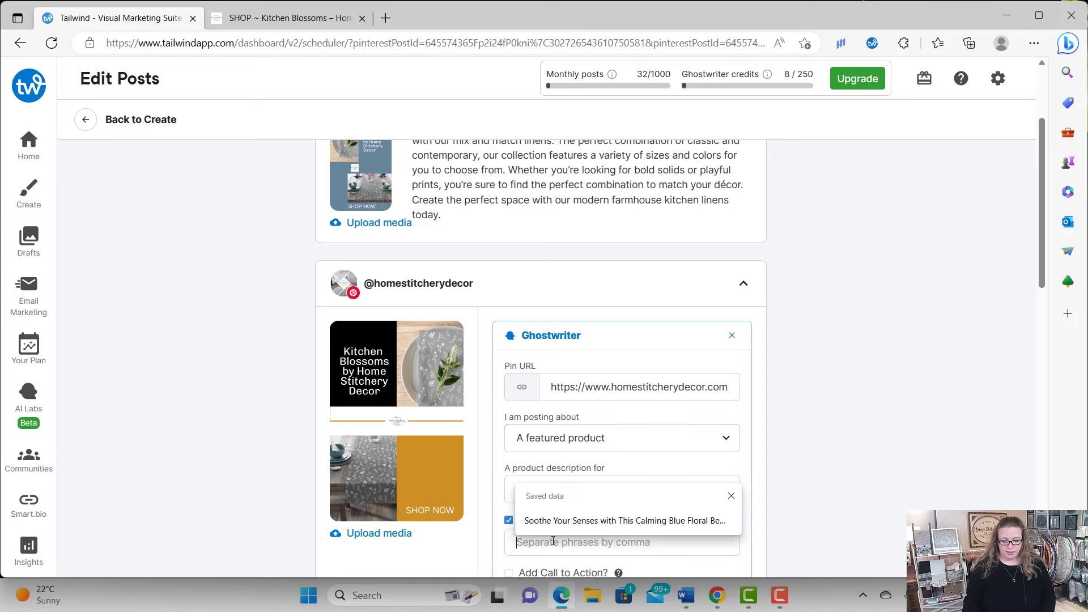
pyautogui.write('grey fl')
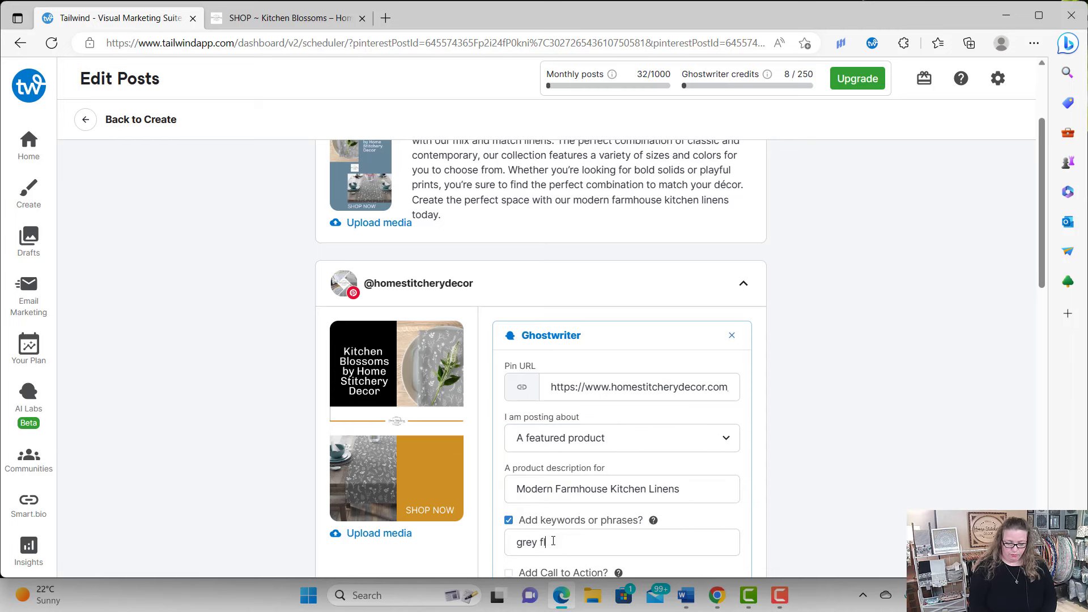
pyautogui.write('oral print ')
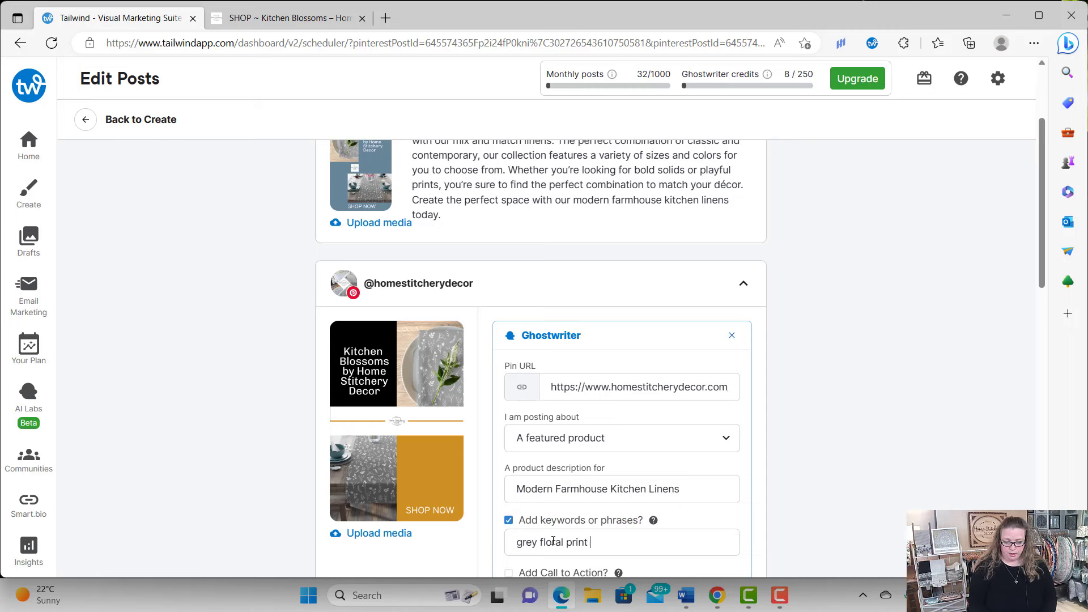
pyautogui.write('on mix and')
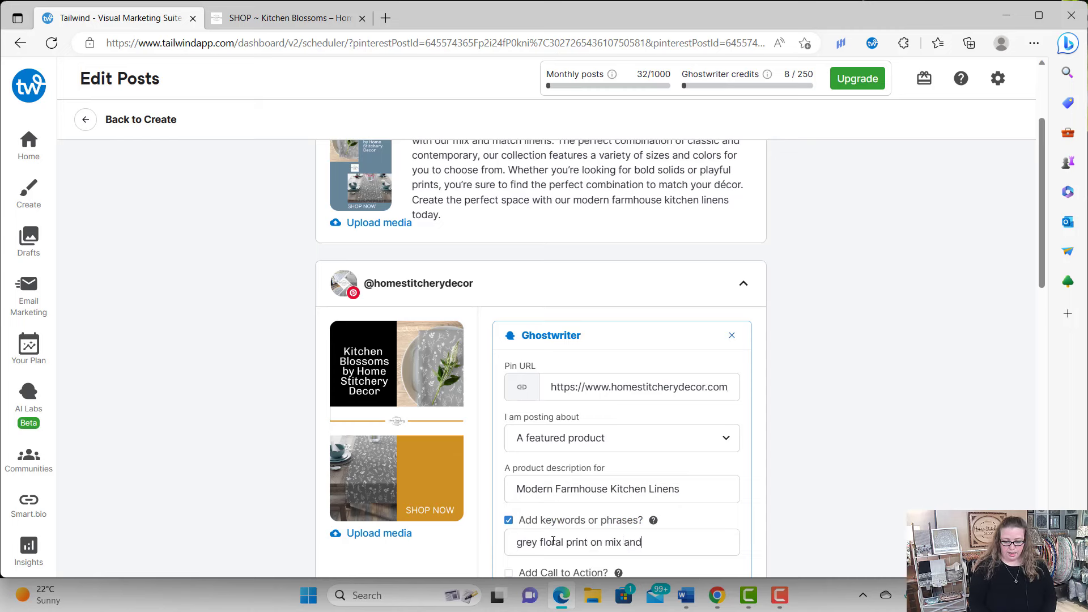
pyautogui.write(' match produ')
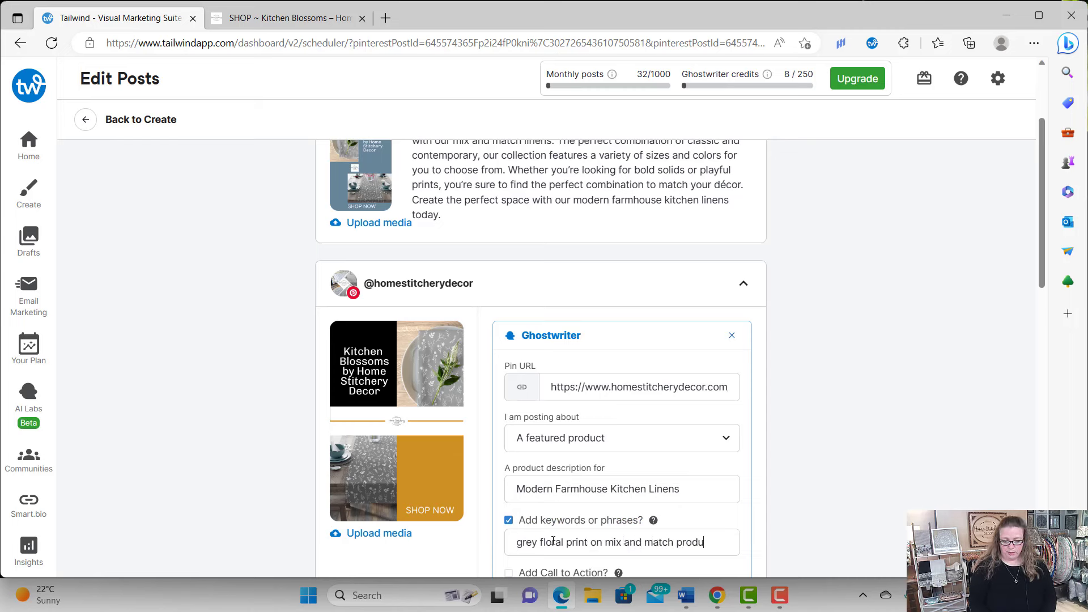
pyautogui.write('cts')
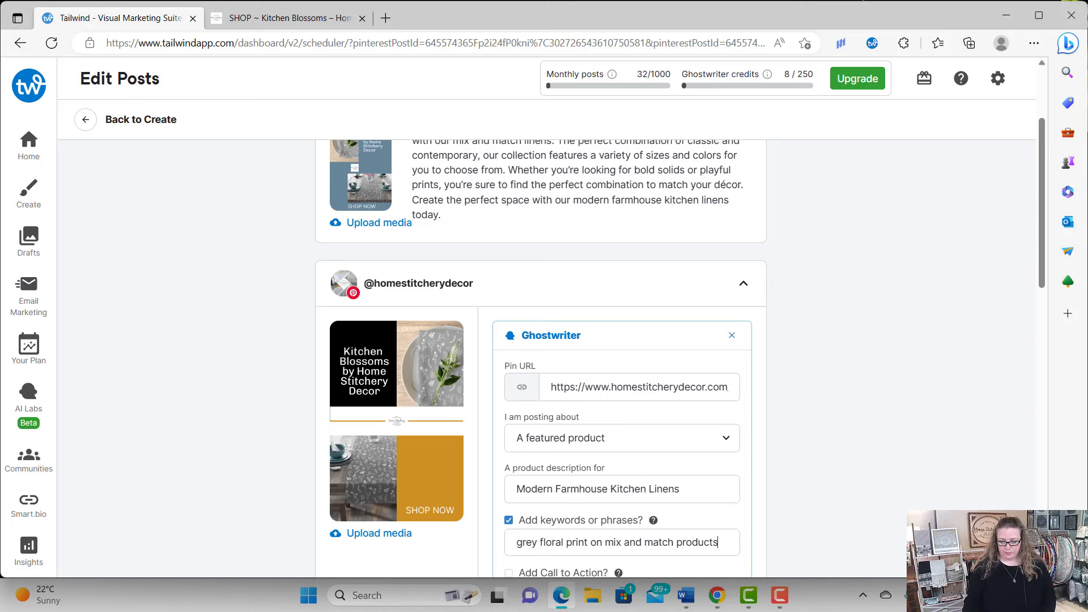
pyautogui.scroll(-2, 1035, 289)
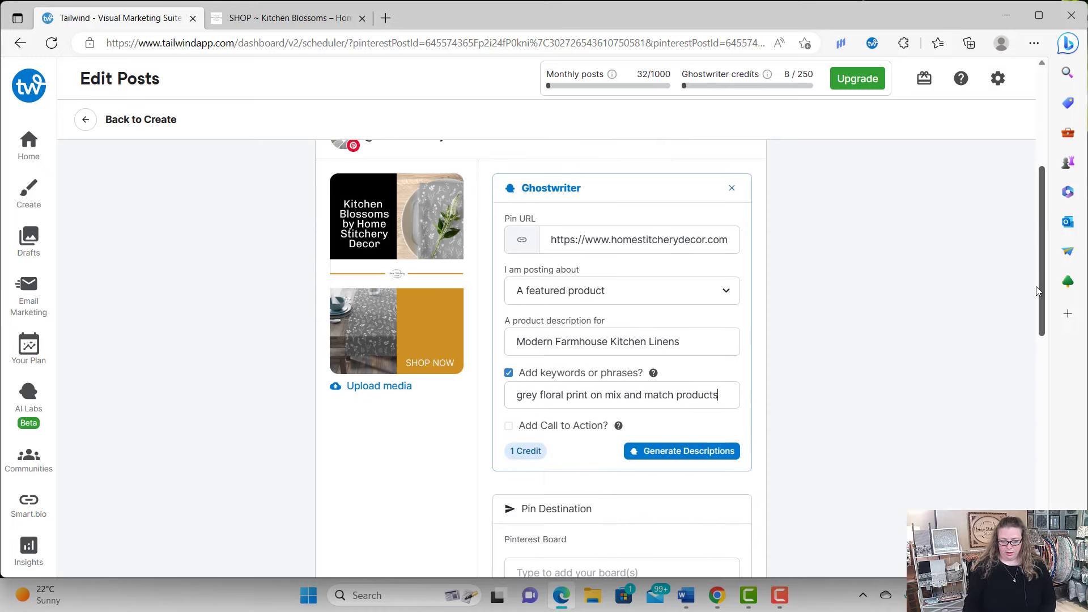
pyautogui.press('Return')
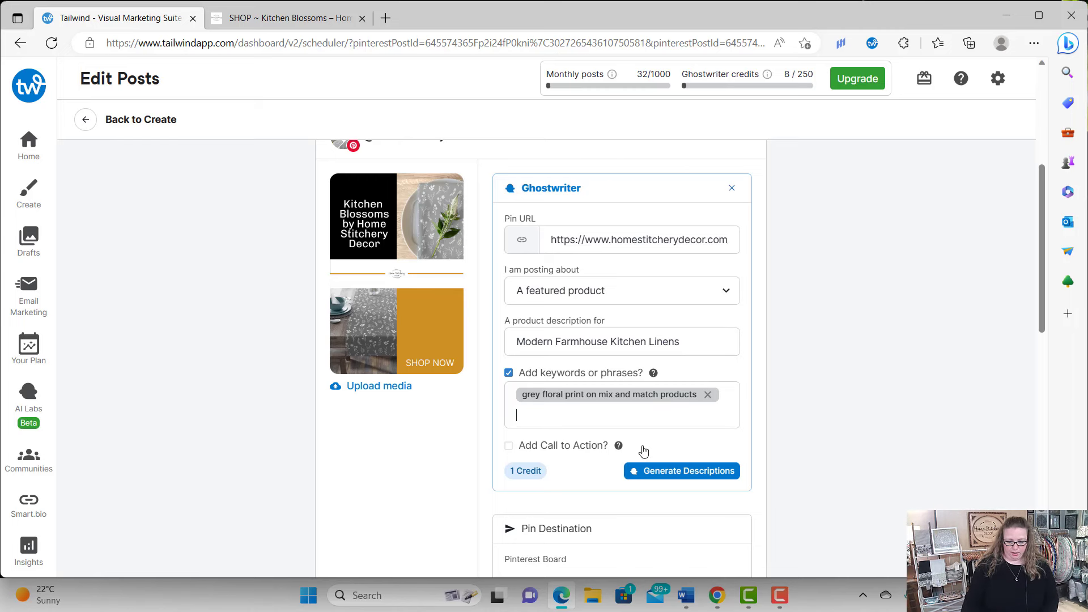
# Add the key phrase "this is our signature collection Blossoms" and generate the second pin's descriptions
pyautogui.click(566, 416)
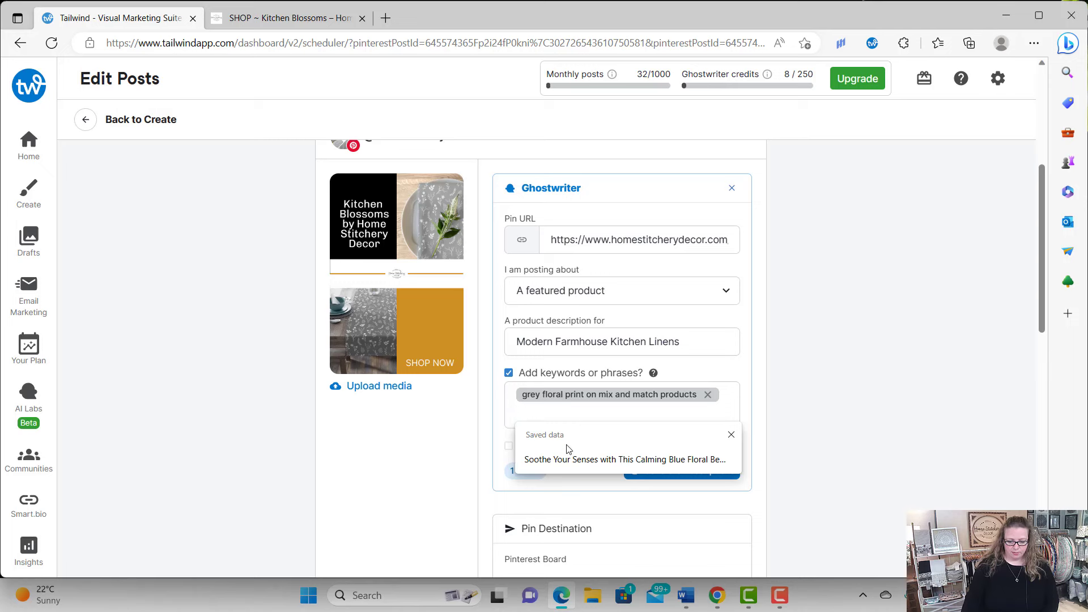
pyautogui.write('this ')
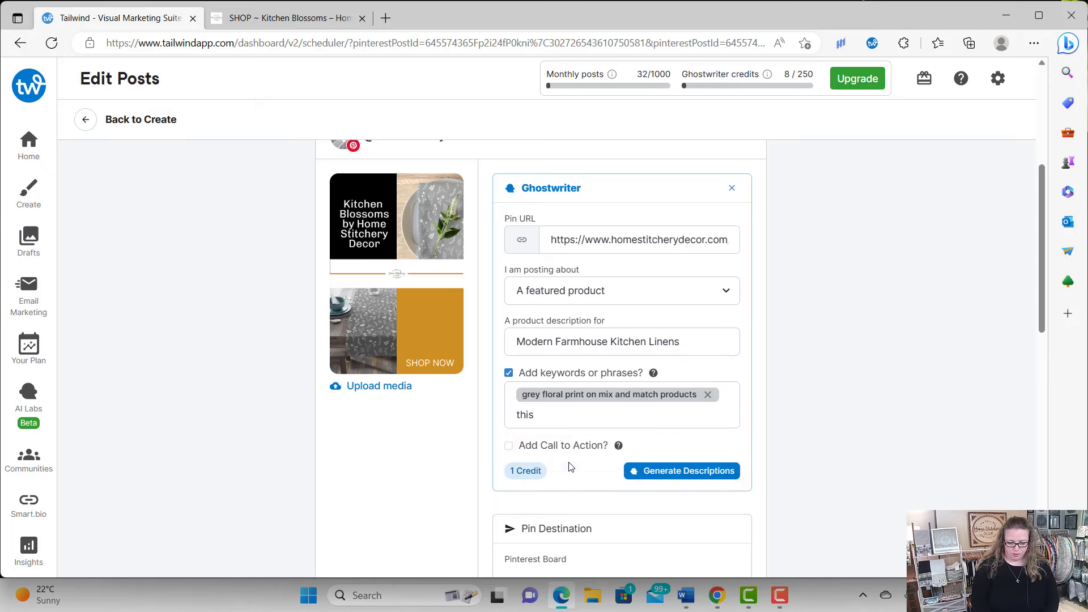
pyautogui.write('is our ')
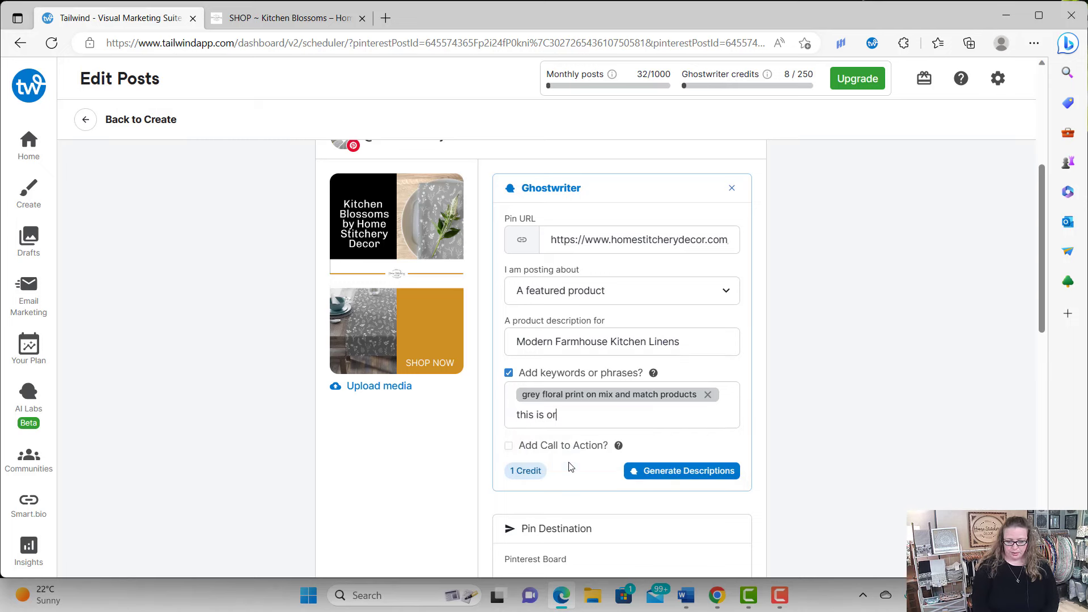
pyautogui.write('signature ')
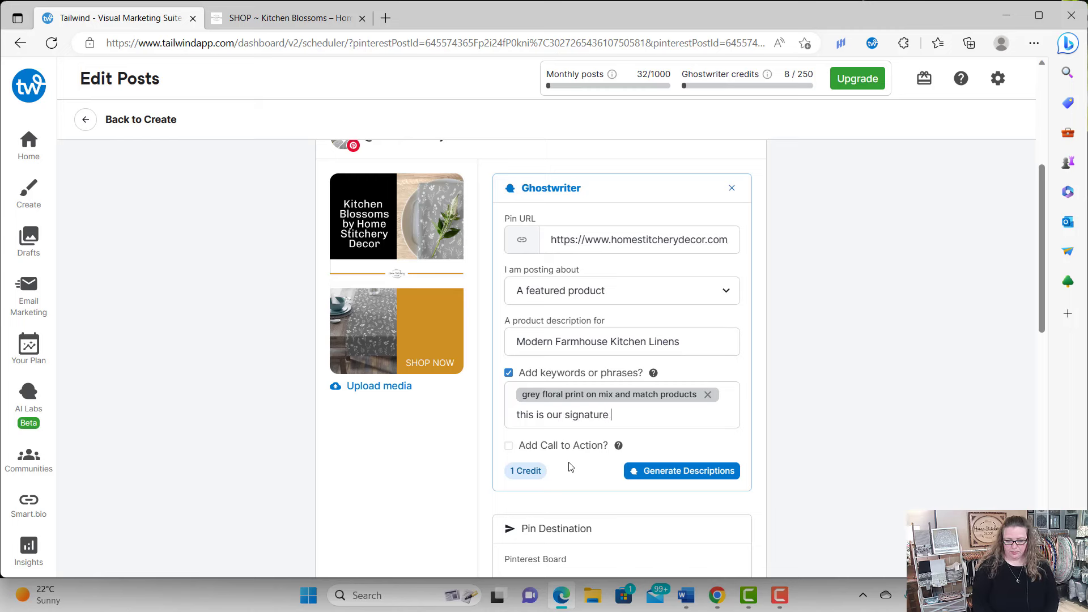
pyautogui.write('collection B')
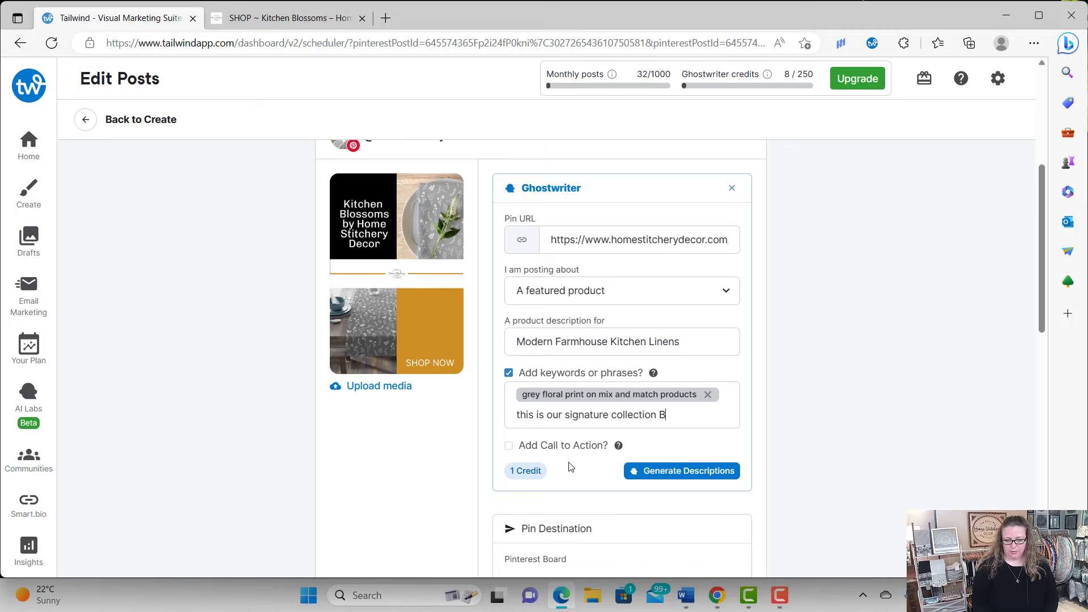
pyautogui.write('lossoms')
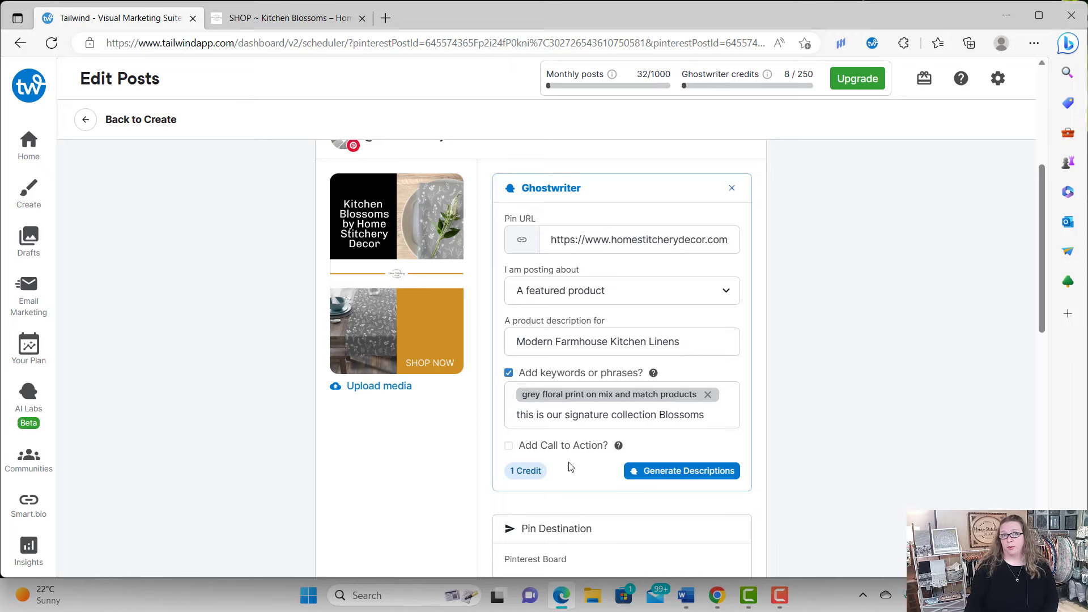
pyautogui.press('Return')
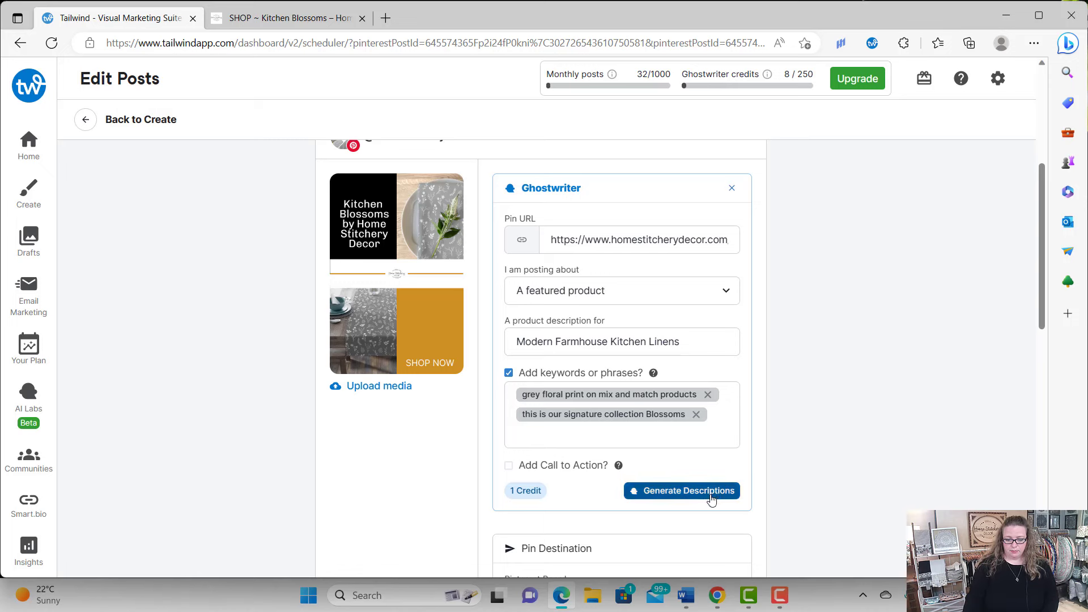
pyautogui.click(712, 494)
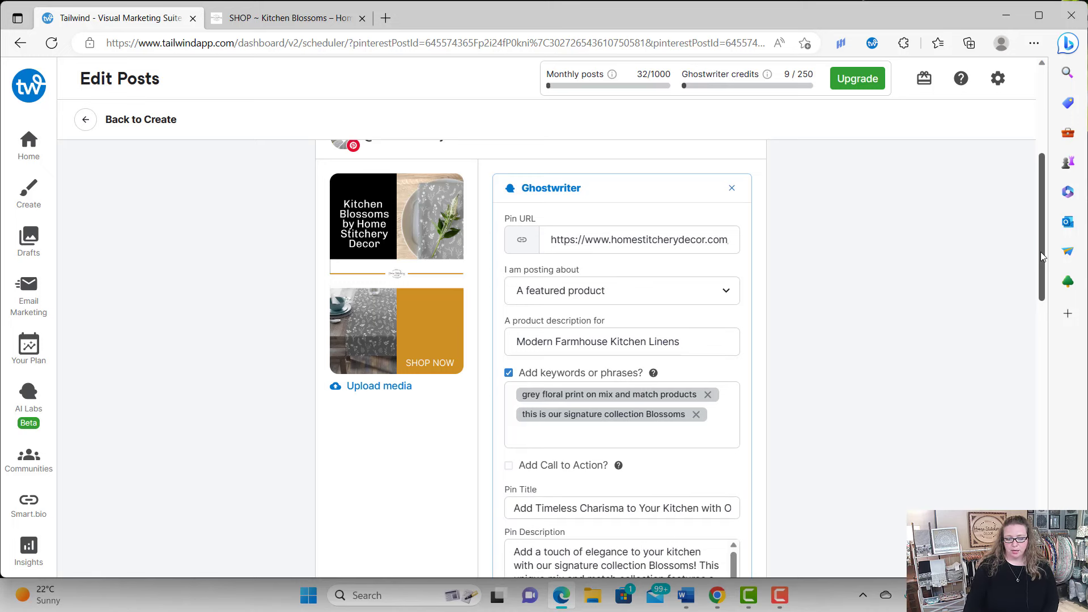
# Read through the first generated Ghostwriter description for the second pin and copy its full text
pyautogui.moveTo(1040, 252); pyautogui.dragTo(1048, 305)
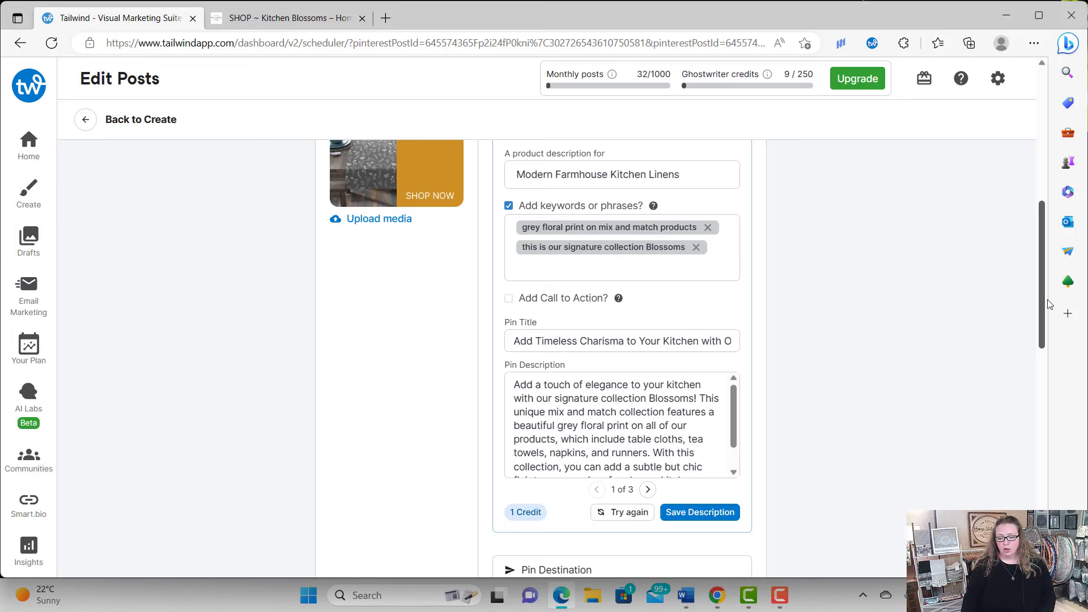
pyautogui.moveTo(1048, 304); pyautogui.dragTo(1048, 310)
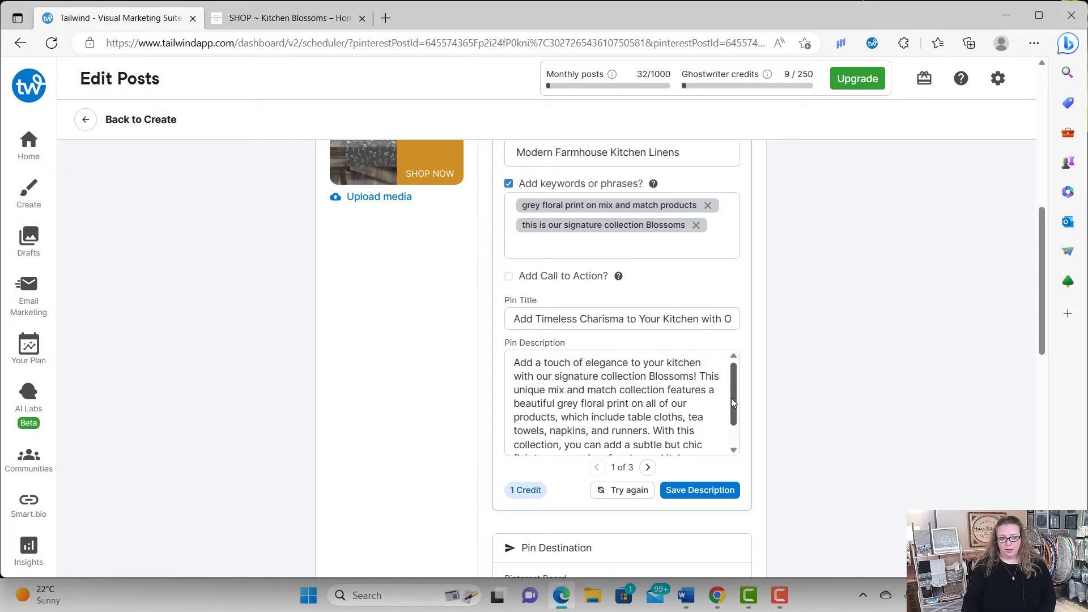
pyautogui.moveTo(734, 409)
pyautogui.mouseDown()
pyautogui.moveTo(733, 433)
pyautogui.moveTo(734, 395)
pyautogui.mouseUp()
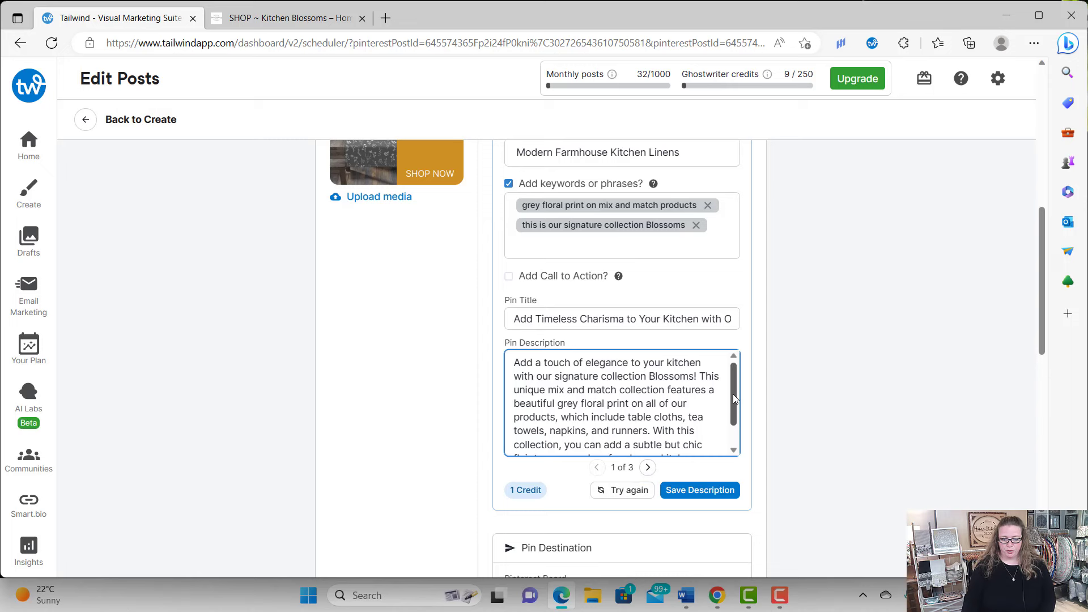
pyautogui.moveTo(733, 393); pyautogui.dragTo(732, 397)
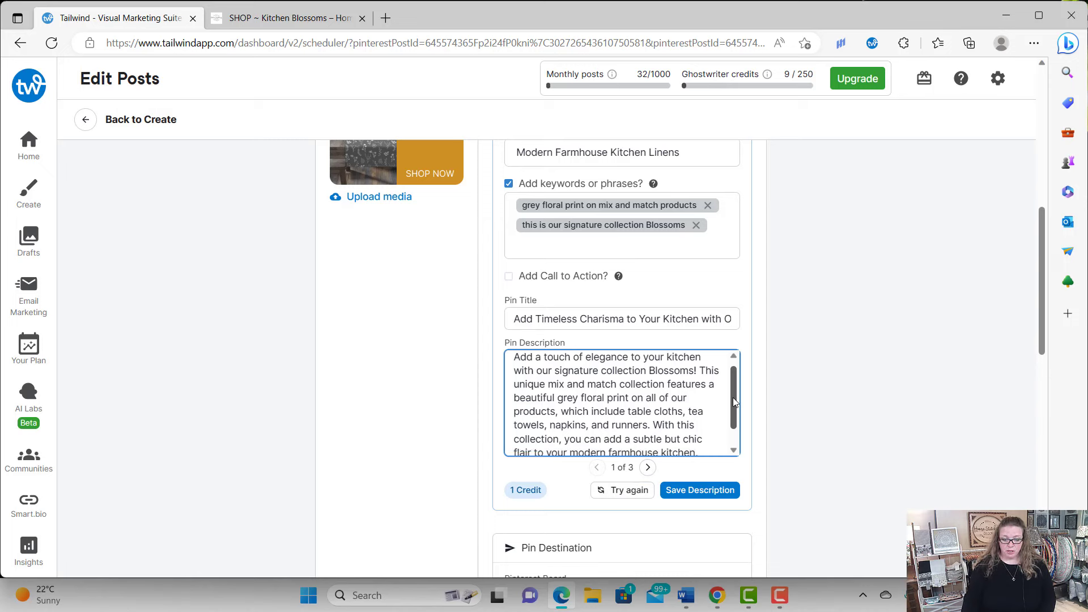
pyautogui.moveTo(733, 398); pyautogui.dragTo(736, 419)
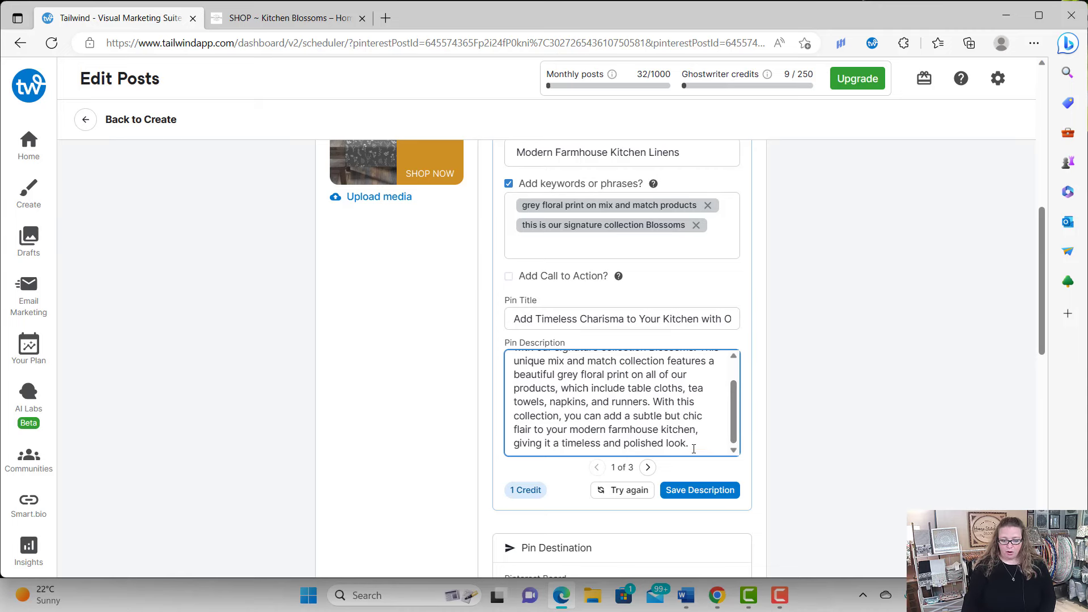
pyautogui.moveTo(694, 446); pyautogui.dragTo(458, 332)
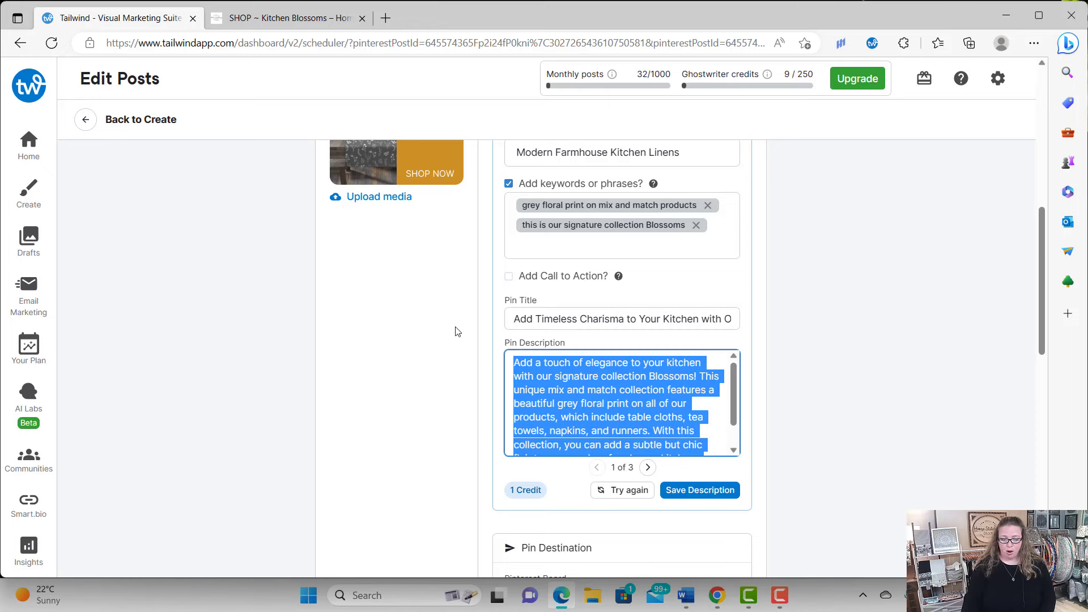
pyautogui.rightClick(636, 412)
pyautogui.click(669, 202)
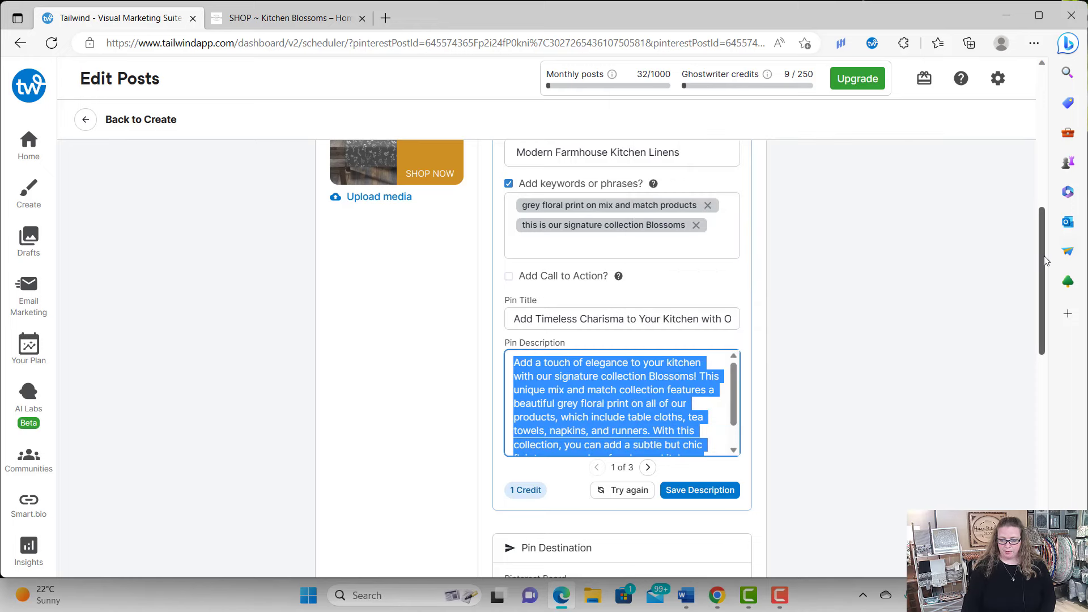
# Enable cross-posting to the Home Stitchery Decor Facebook page, using the copied text as the Facebook post description, and save it
pyautogui.scroll(-7, 541, 279)
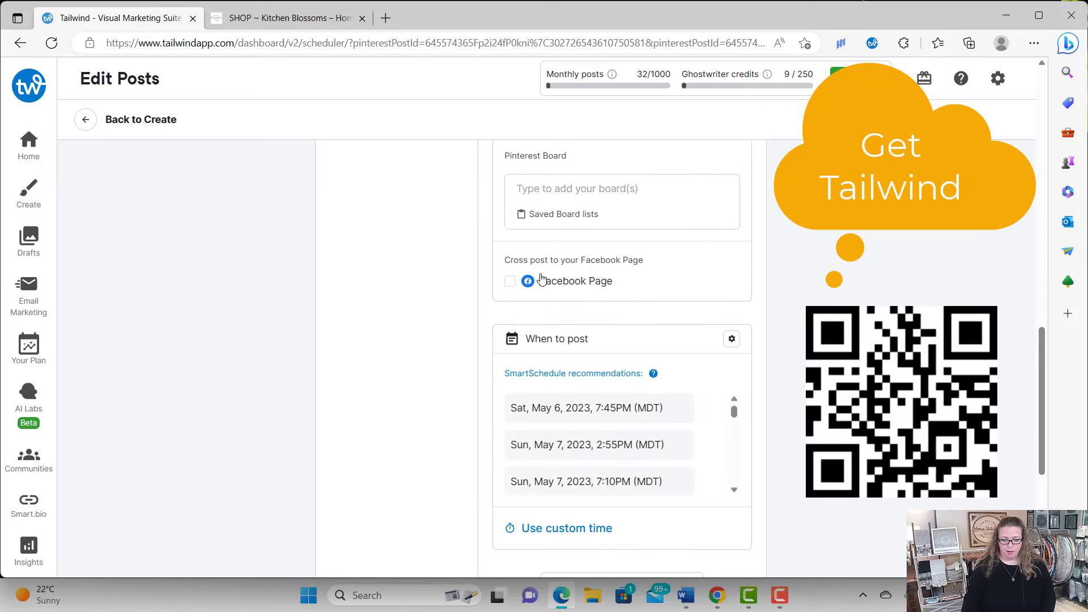
pyautogui.click(509, 281)
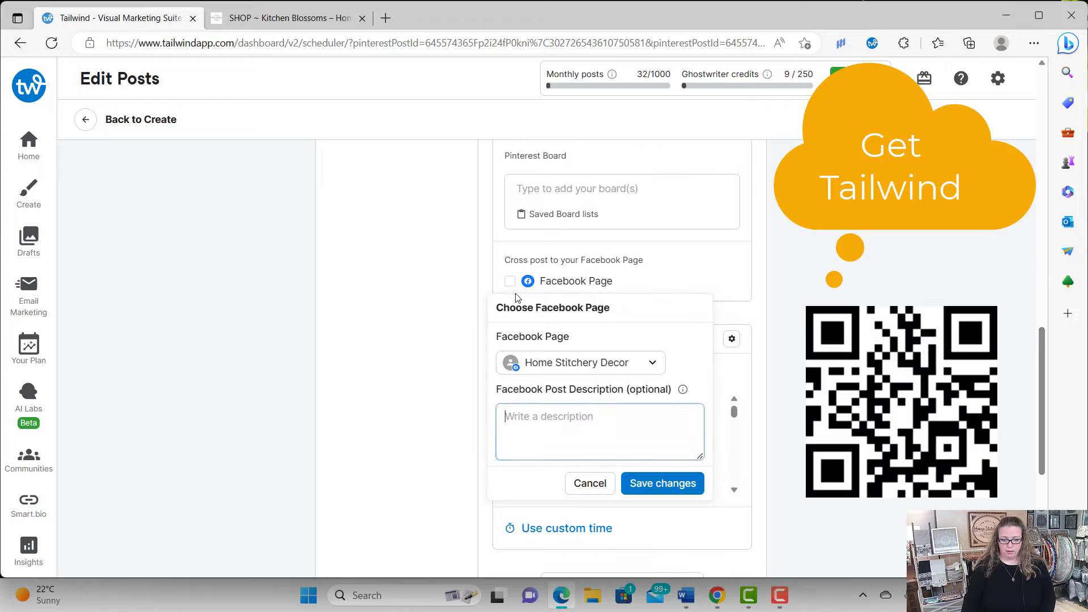
pyautogui.rightClick(551, 418)
pyautogui.click(583, 281)
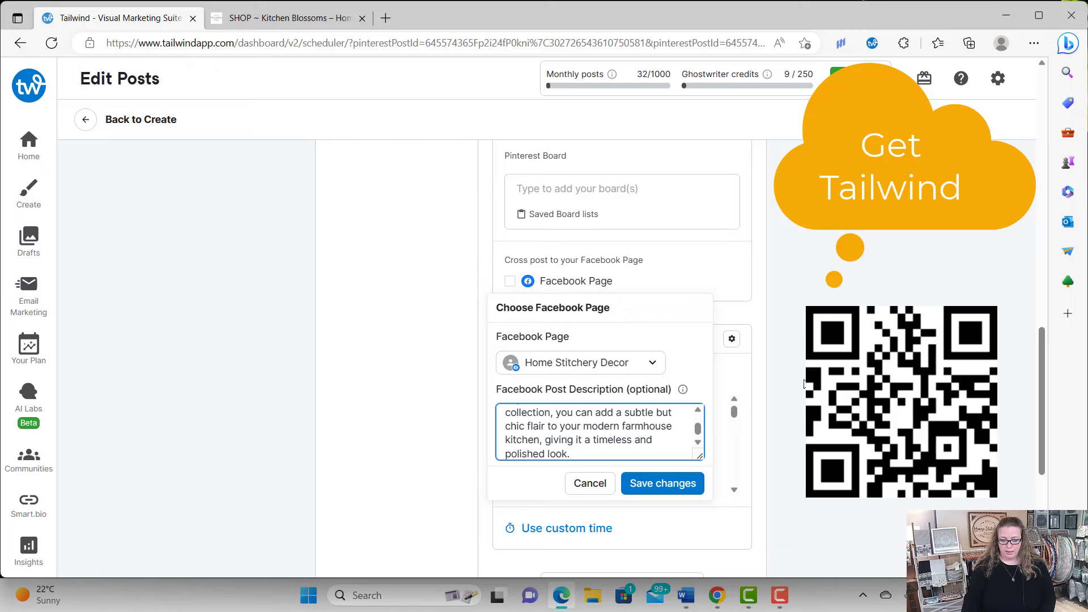
pyautogui.click(669, 483)
# Review the second of the three Ghostwriter suggestions and save it as the pin's title and description
pyautogui.scroll(1, 1034, 328)
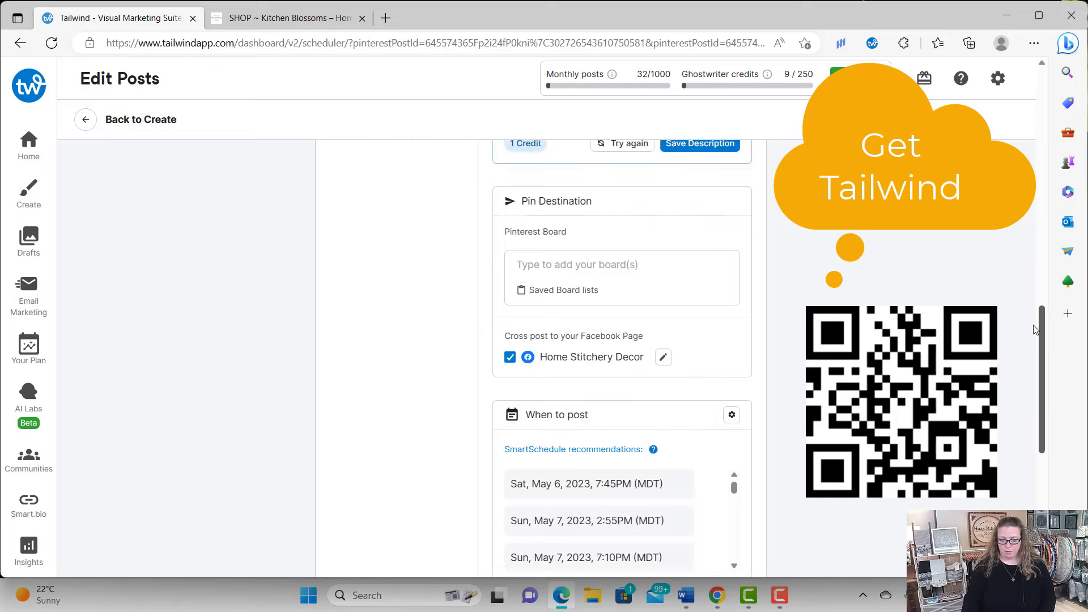
pyautogui.scroll(8, 1035, 329)
pyautogui.scroll(-3, 1039, 236)
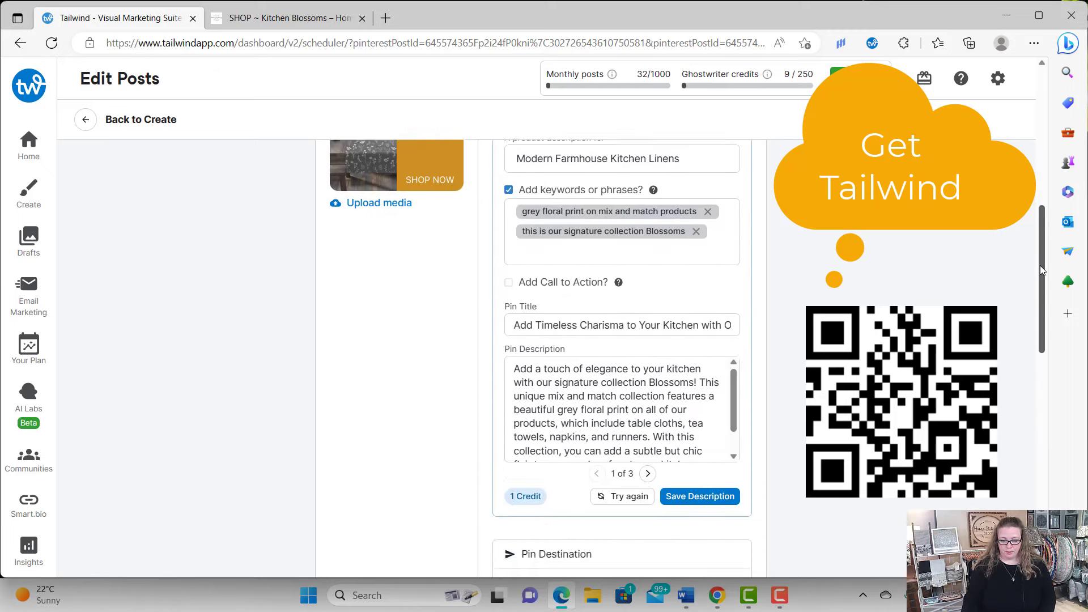
pyautogui.scroll(-1, 1039, 265)
pyautogui.click(646, 398)
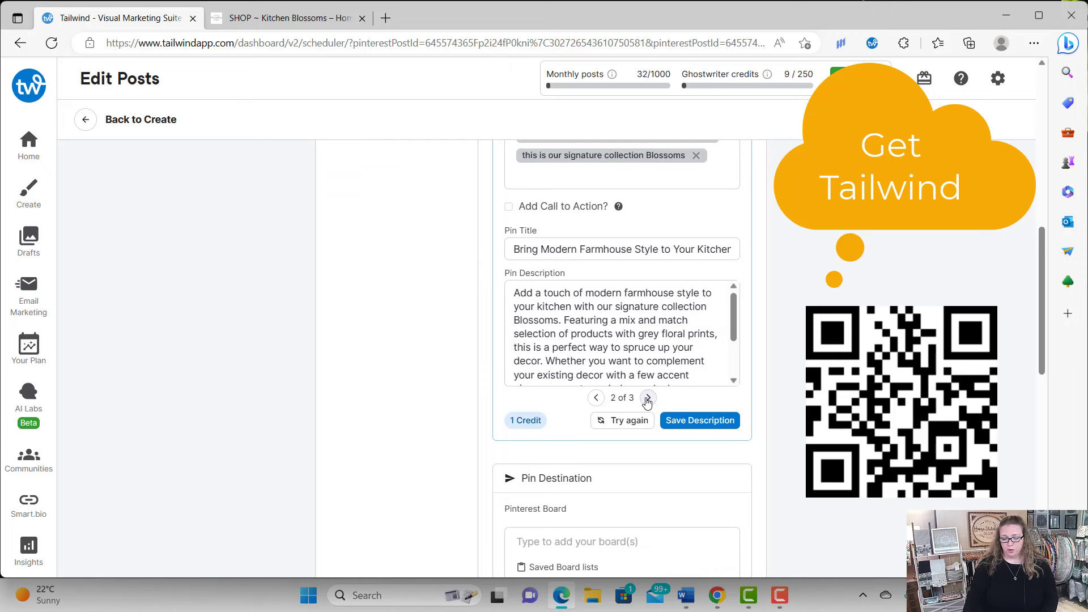
pyautogui.click(734, 323)
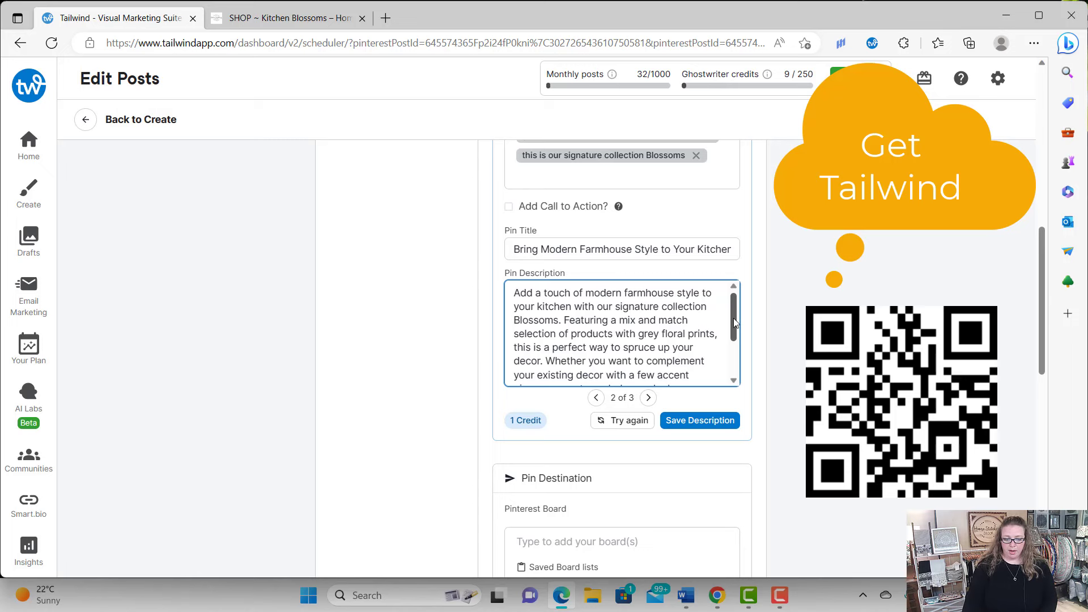
pyautogui.moveTo(734, 322); pyautogui.dragTo(729, 348)
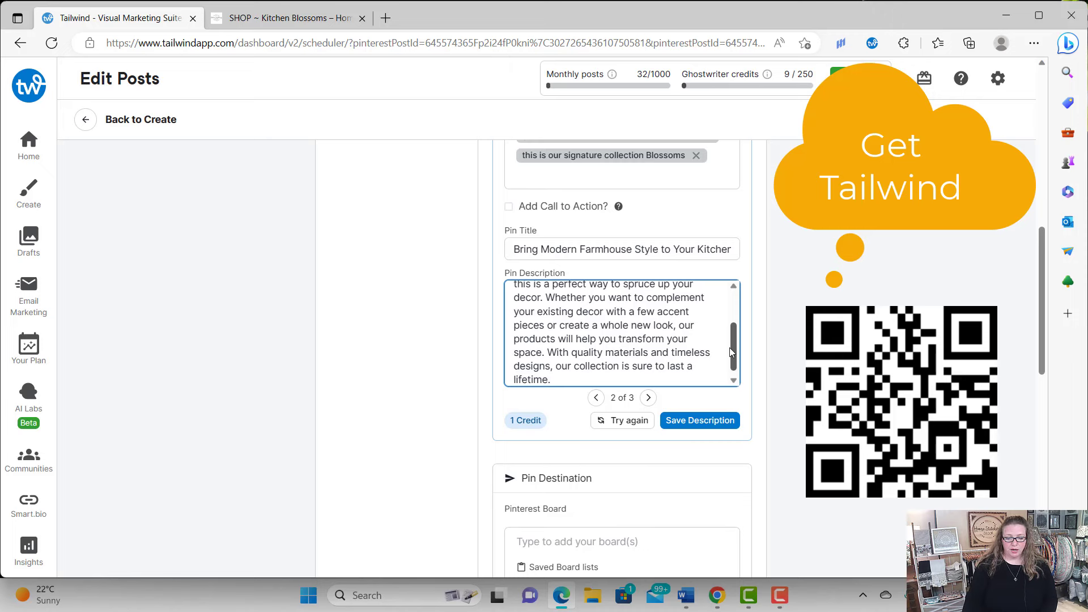
pyautogui.scroll(-1, 729, 348)
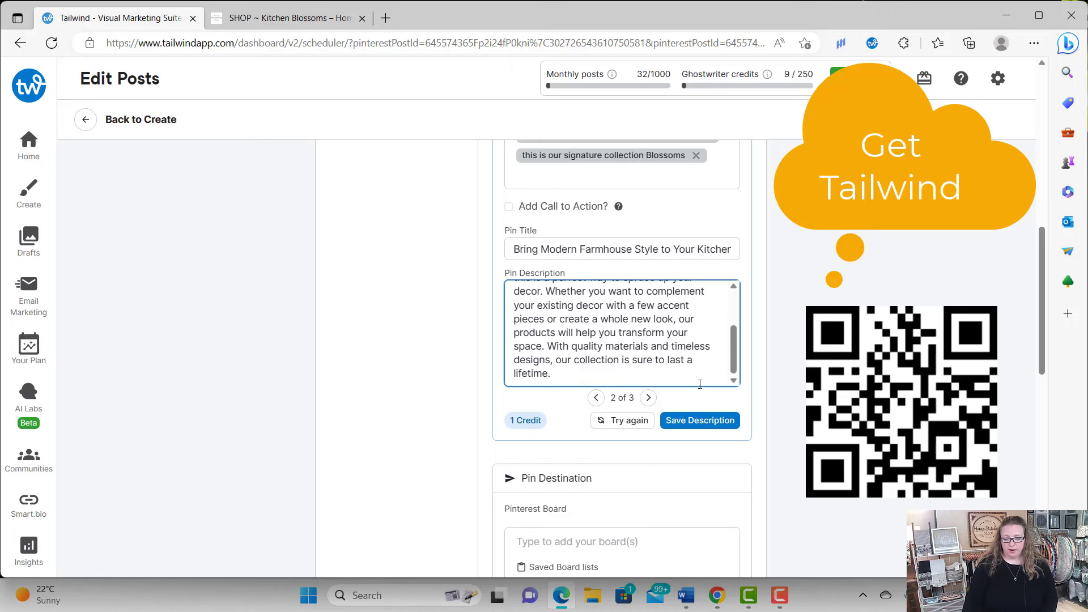
pyautogui.click(699, 420)
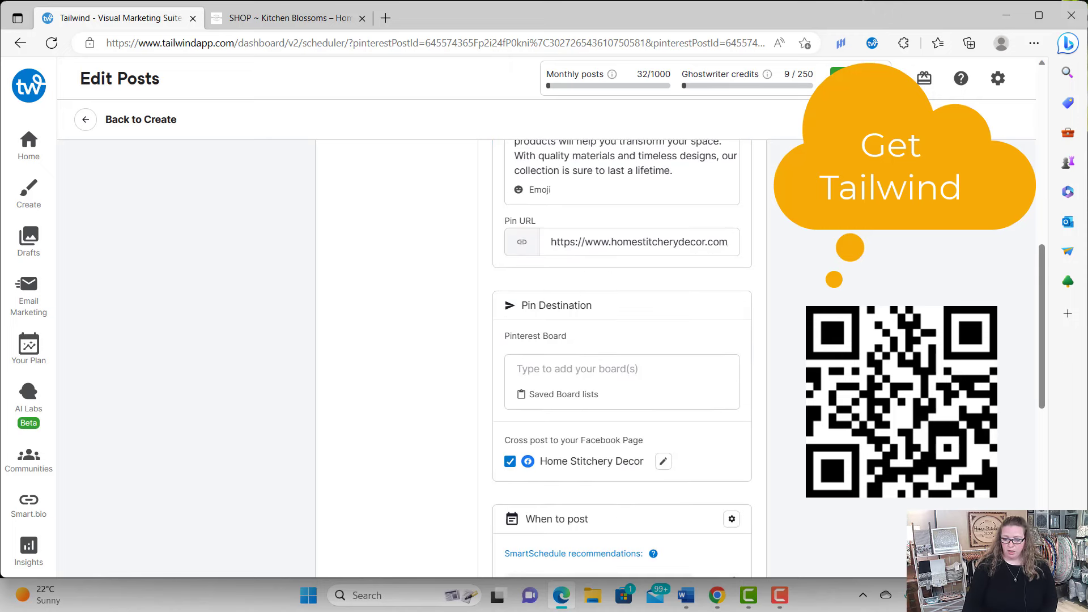
# Look through the saved board lists and add the Farmhouse Kitchen list as the pin's Pinterest boards
pyautogui.scroll(-5, 550, 359)
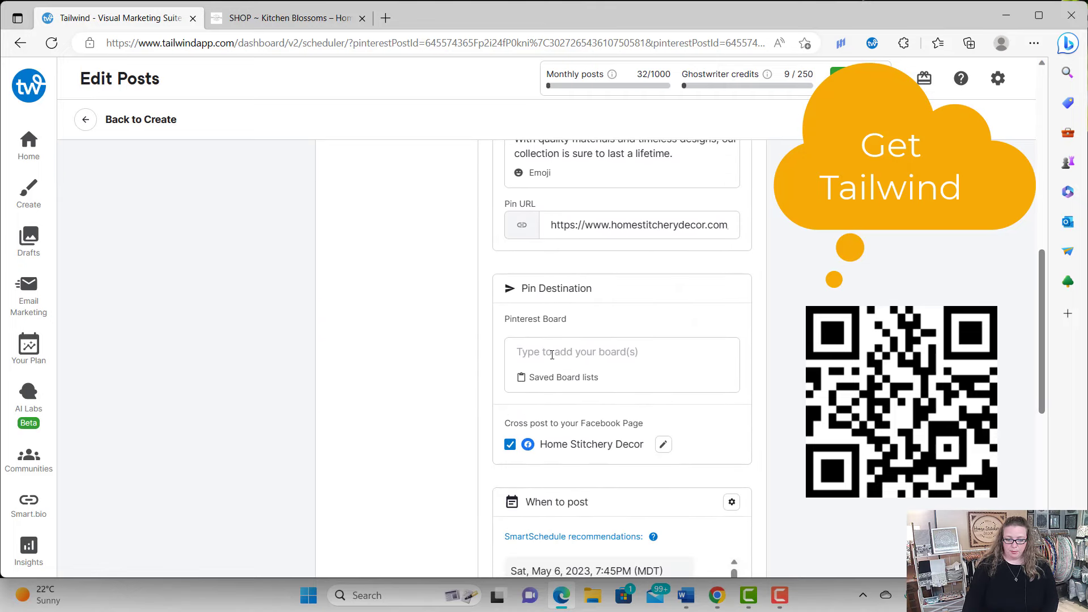
pyautogui.click(550, 359)
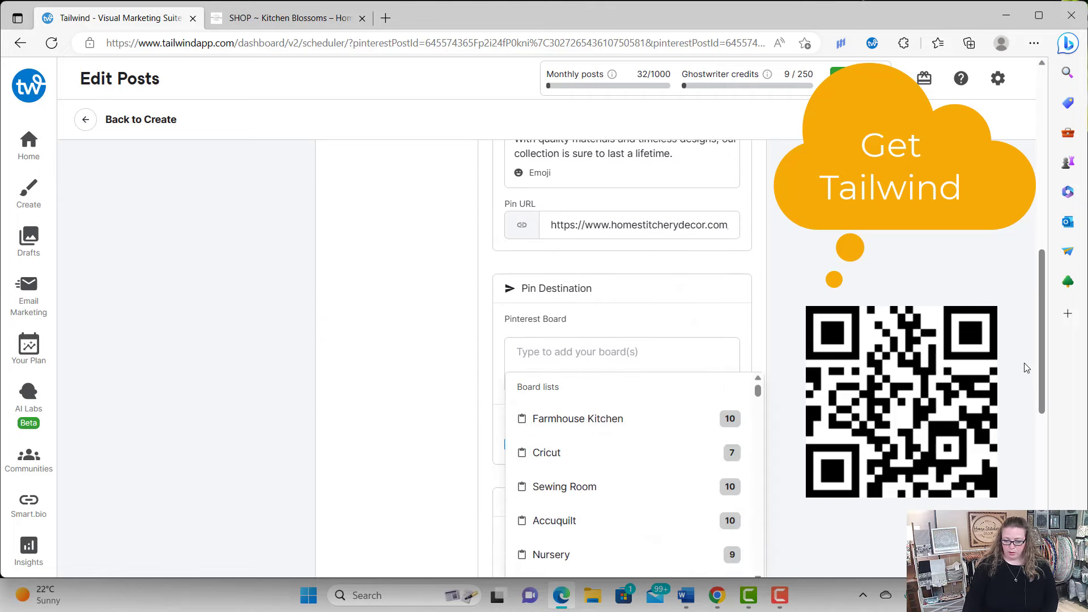
pyautogui.scroll(-2, 1048, 362)
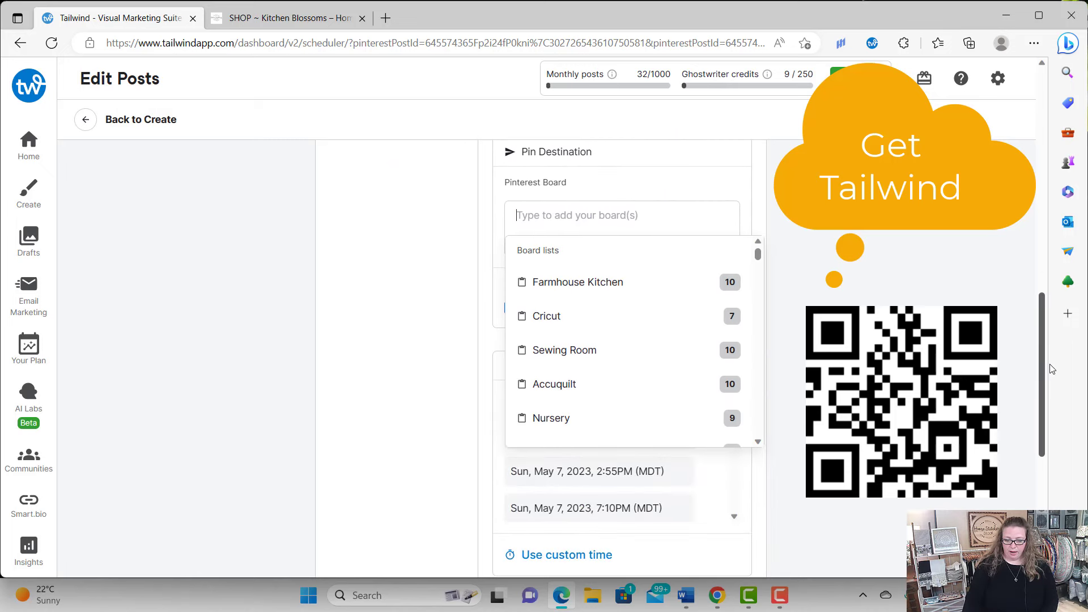
pyautogui.scroll(-3, 761, 261)
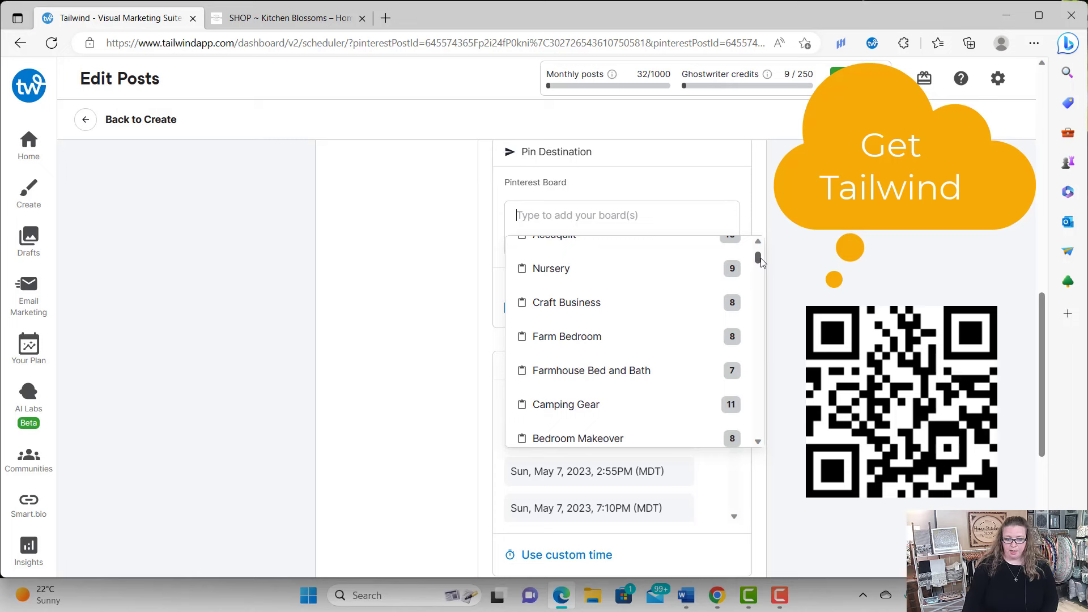
pyautogui.scroll(-3, 761, 261)
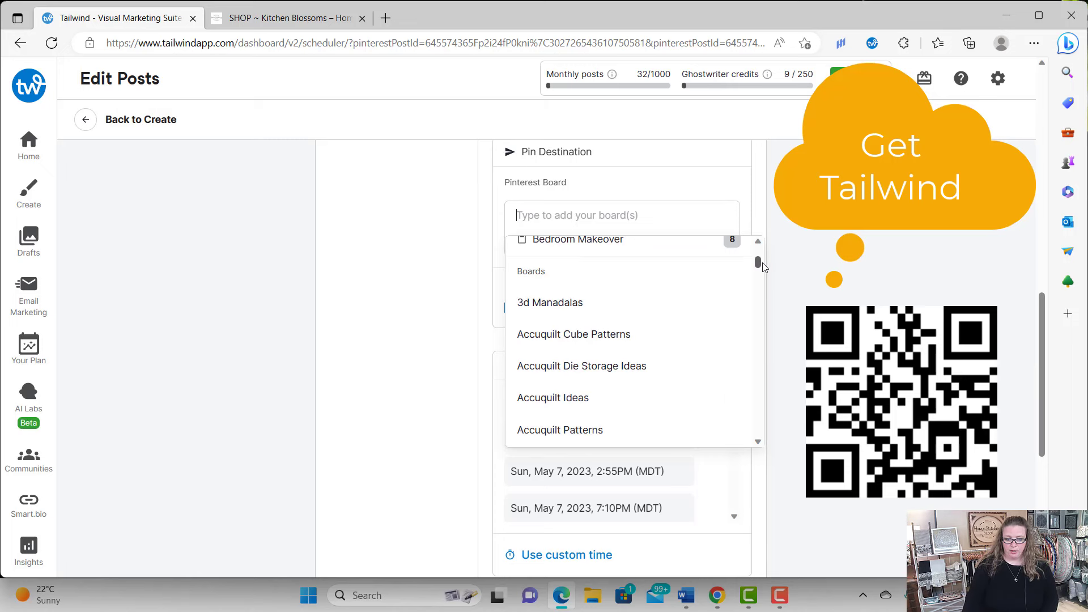
pyautogui.moveTo(762, 267); pyautogui.dragTo(760, 256)
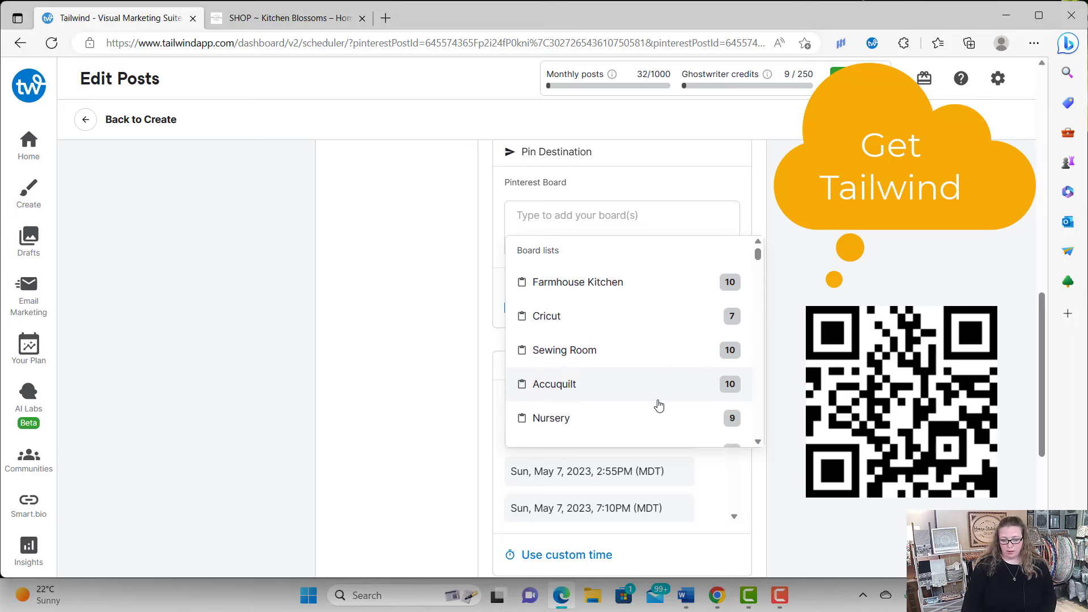
pyautogui.moveTo(758, 254); pyautogui.dragTo(760, 264)
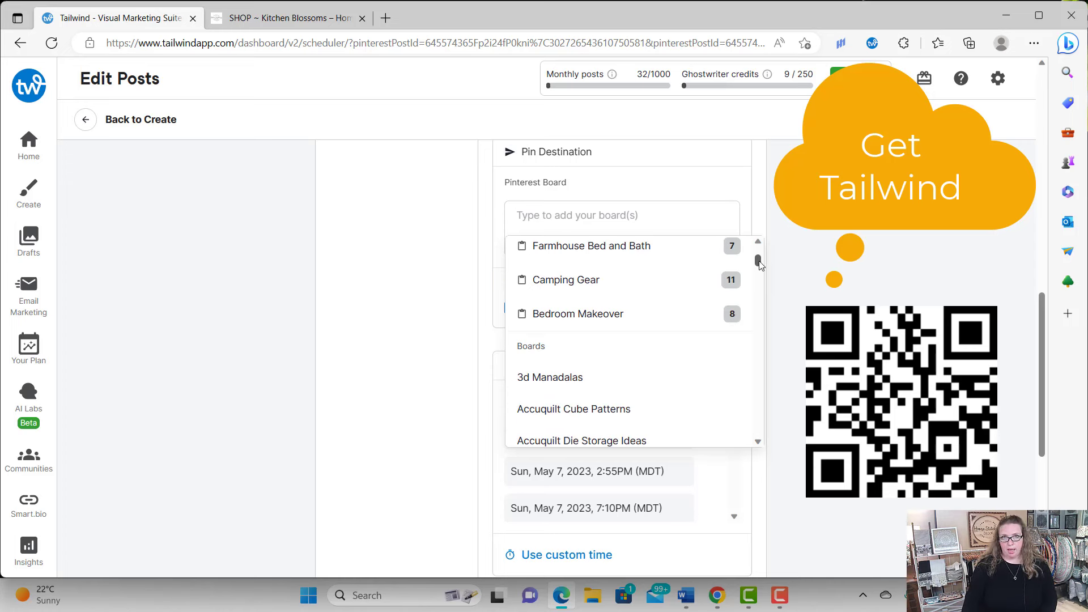
pyautogui.scroll(5, 757, 258)
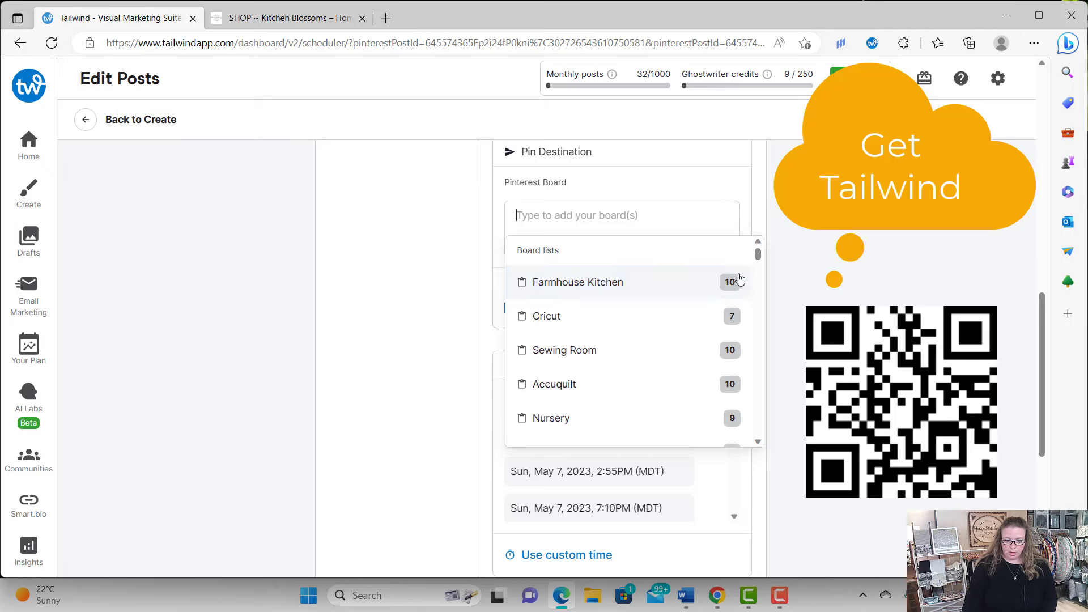
pyautogui.click(644, 286)
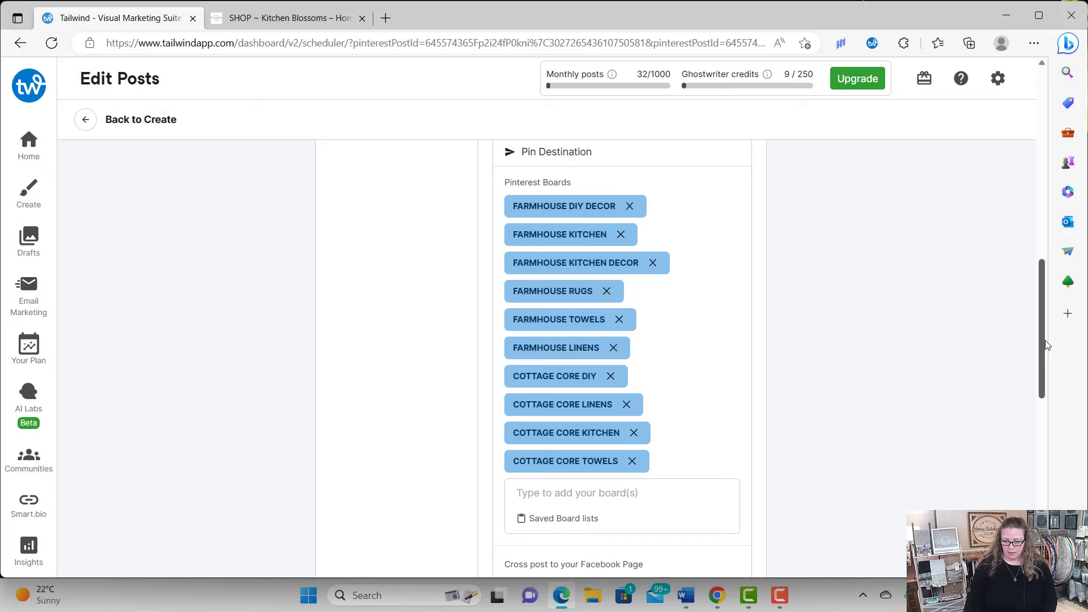
# Choose a custom posting time with the start date May 6 and schedule the pin
pyautogui.moveTo(1046, 345); pyautogui.dragTo(1037, 433)
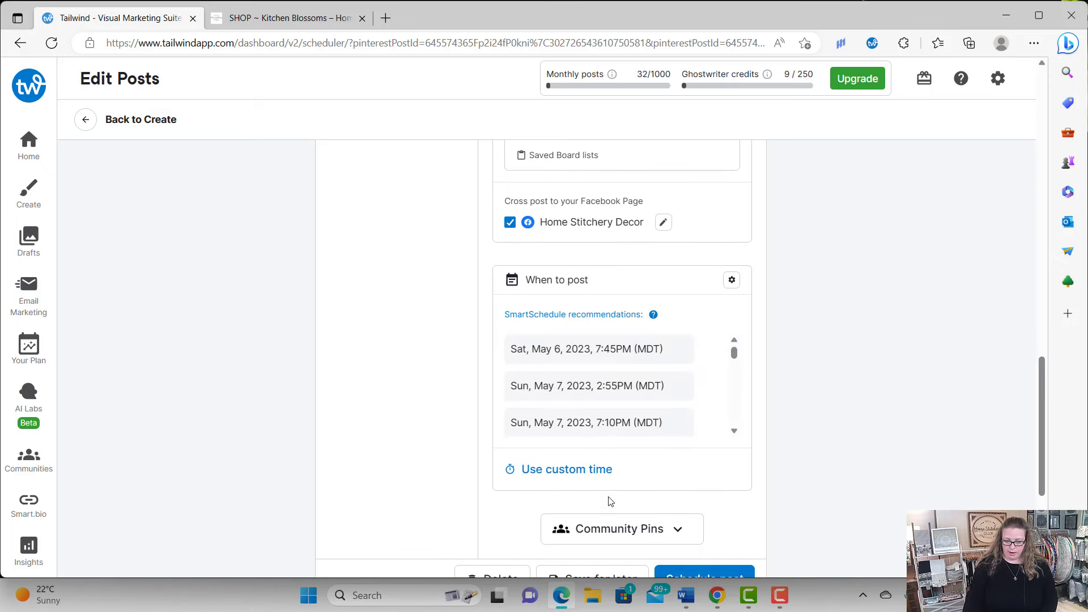
pyautogui.click(581, 474)
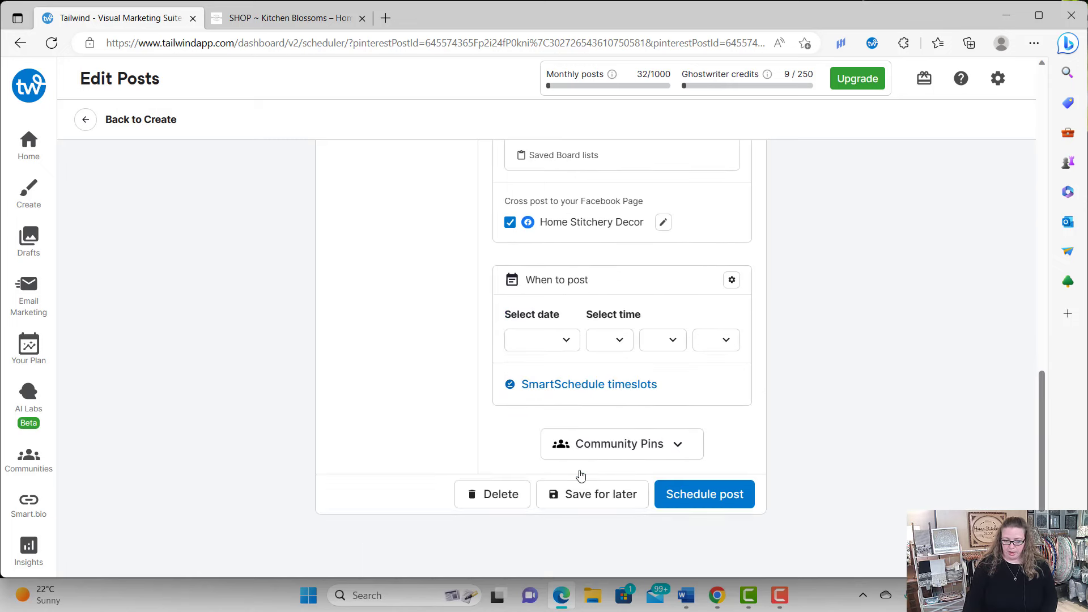
pyautogui.click(533, 343)
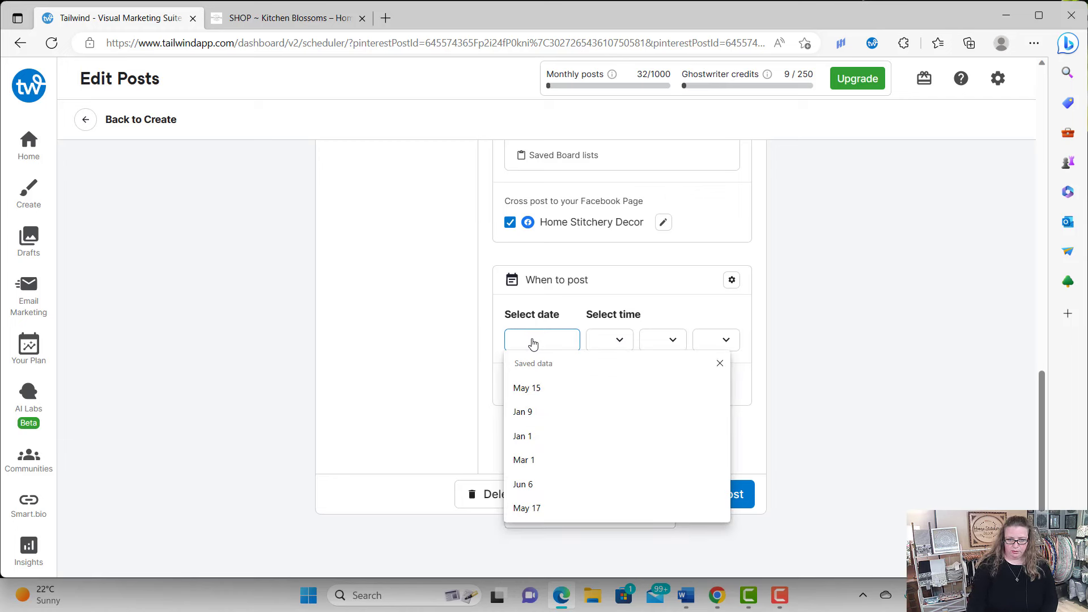
pyautogui.click(533, 344)
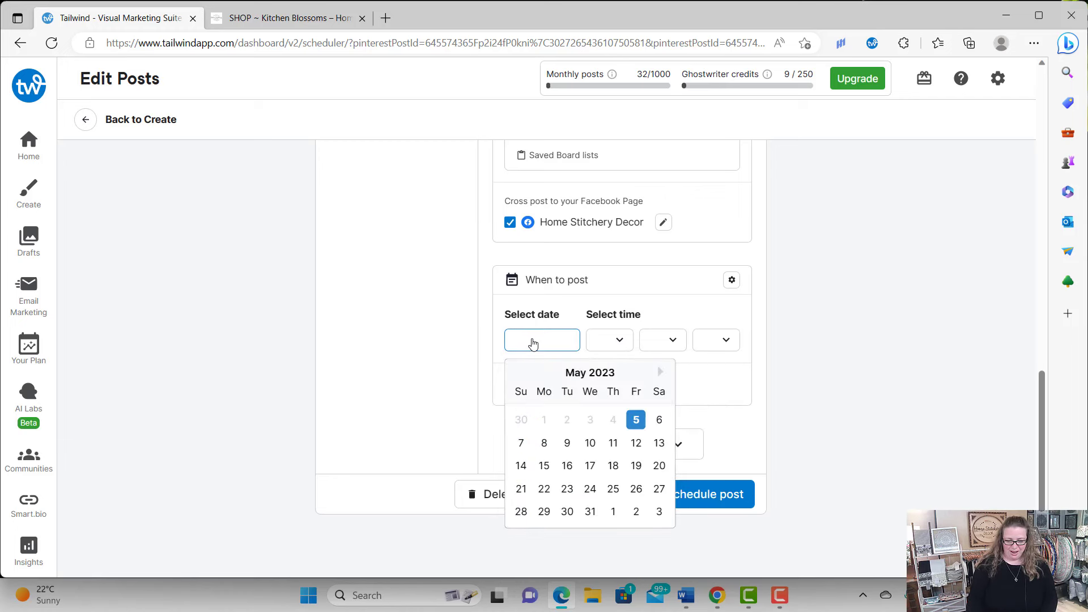
pyautogui.click(658, 422)
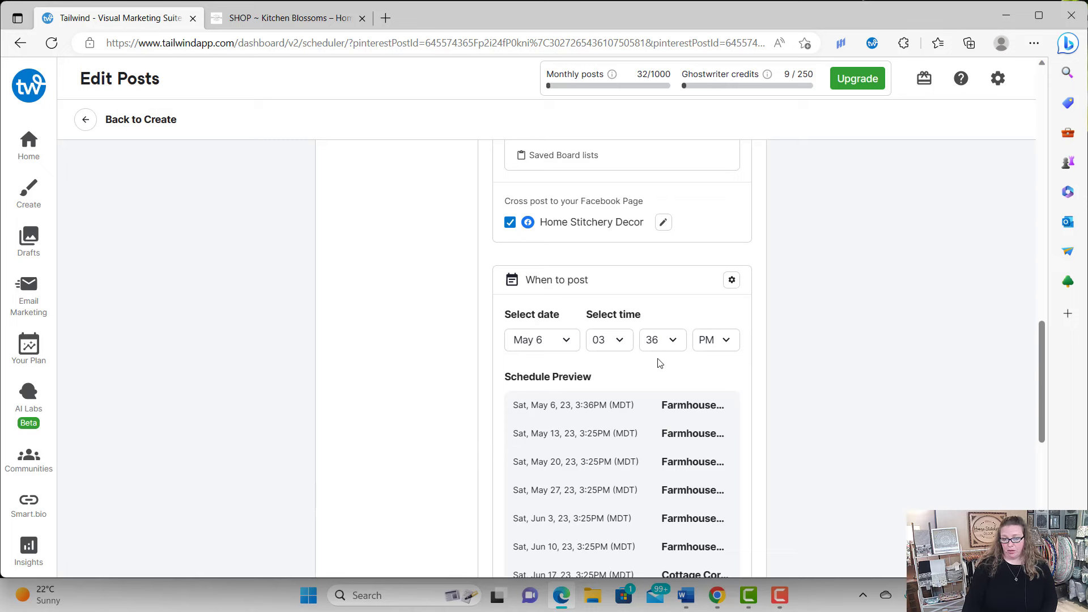
pyautogui.scroll(-7, 1034, 388)
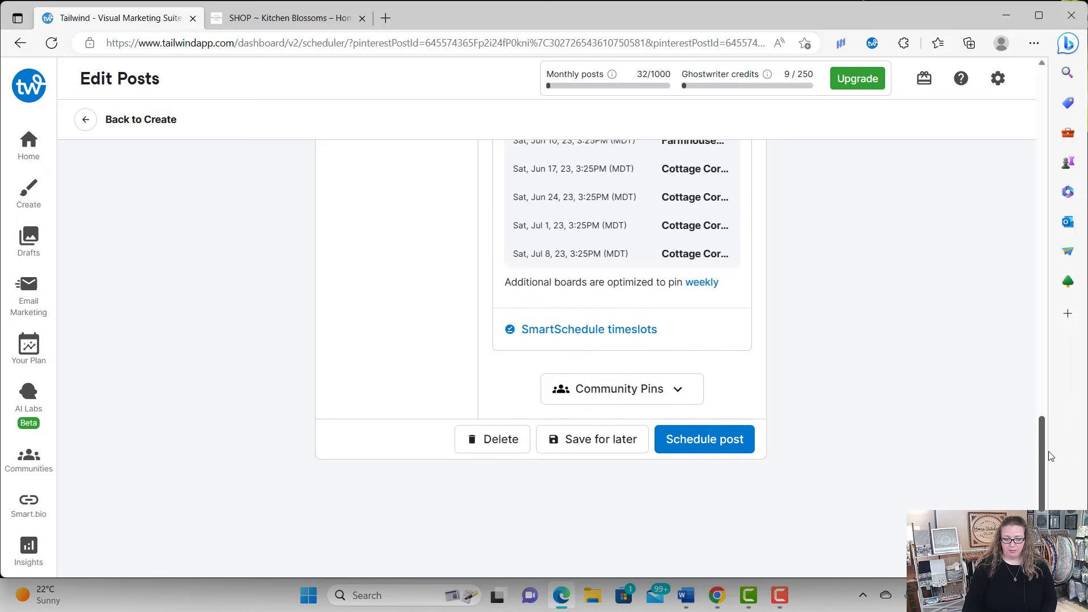
pyautogui.click(735, 440)
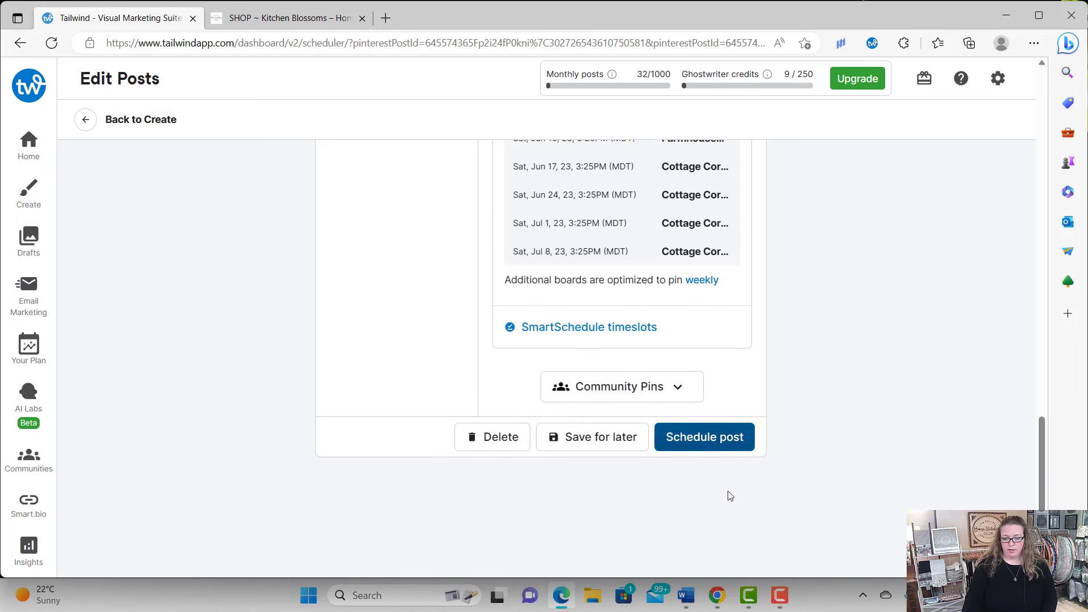